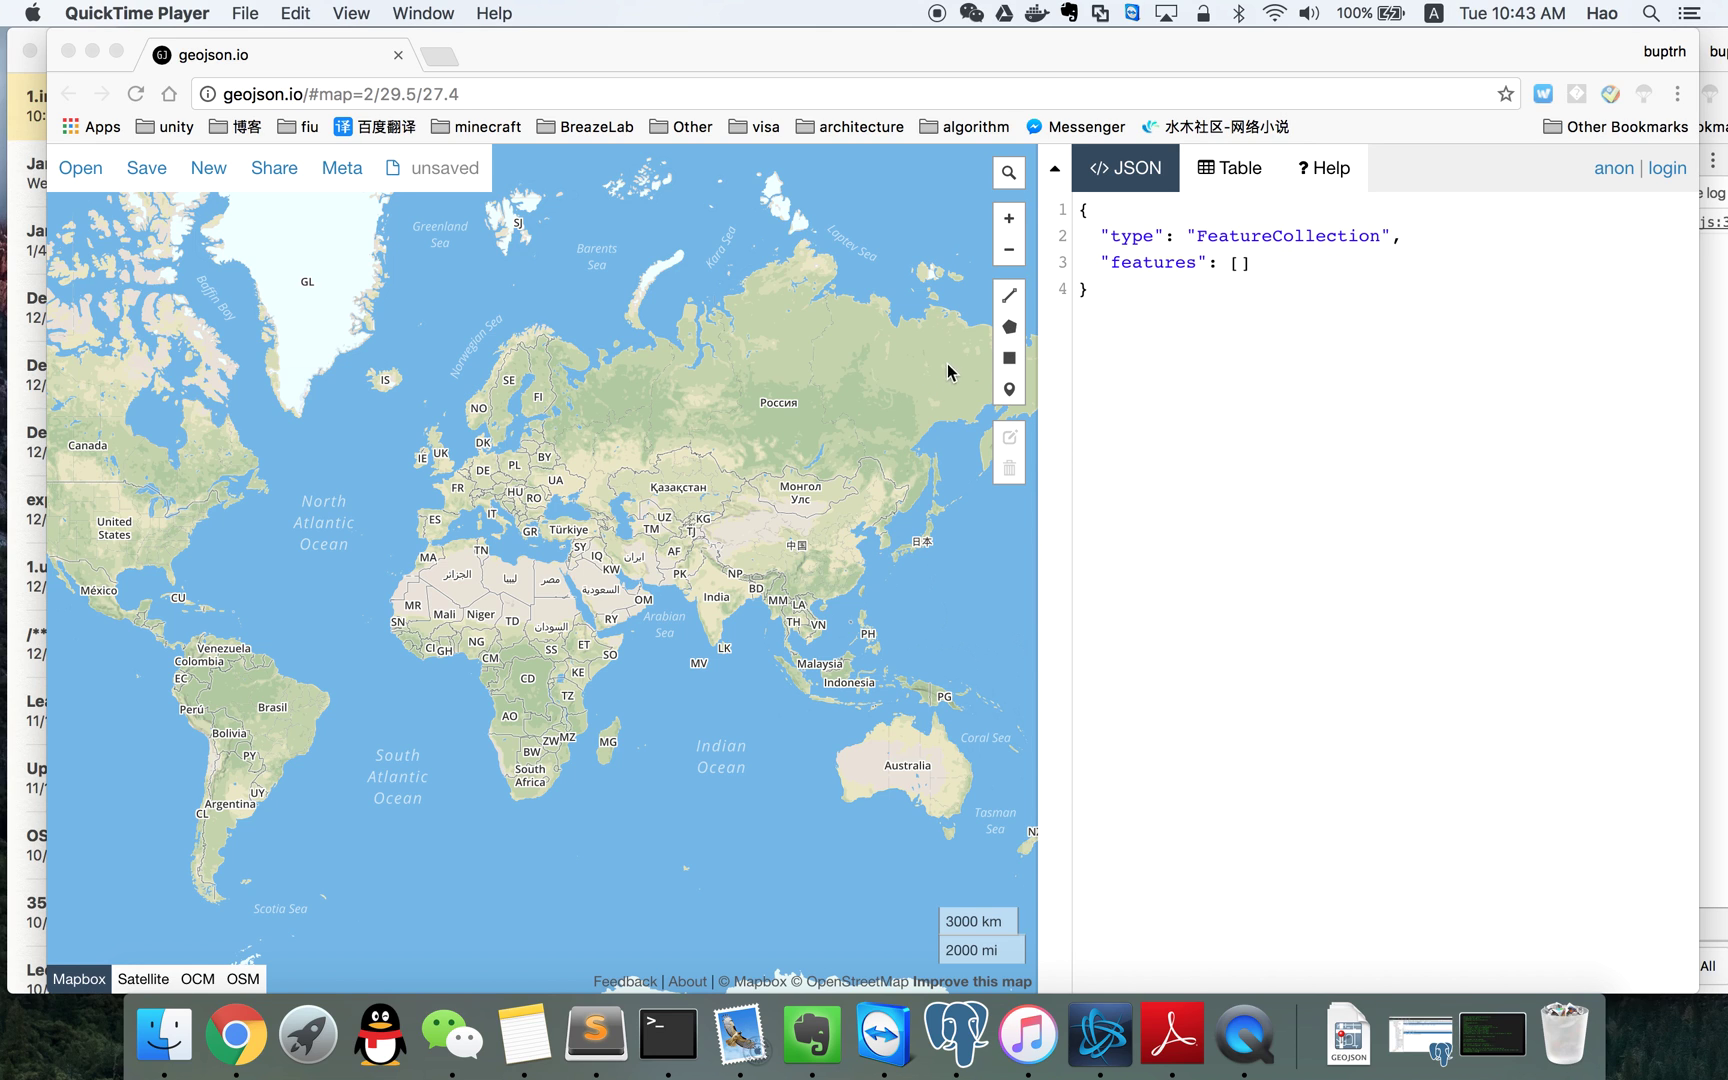
# Start a polygon with corners in eastern Europe, West Africa, the Indian Ocean, northern China and northern Russia
pyautogui.click(1016, 336)
pyautogui.click(1014, 332)
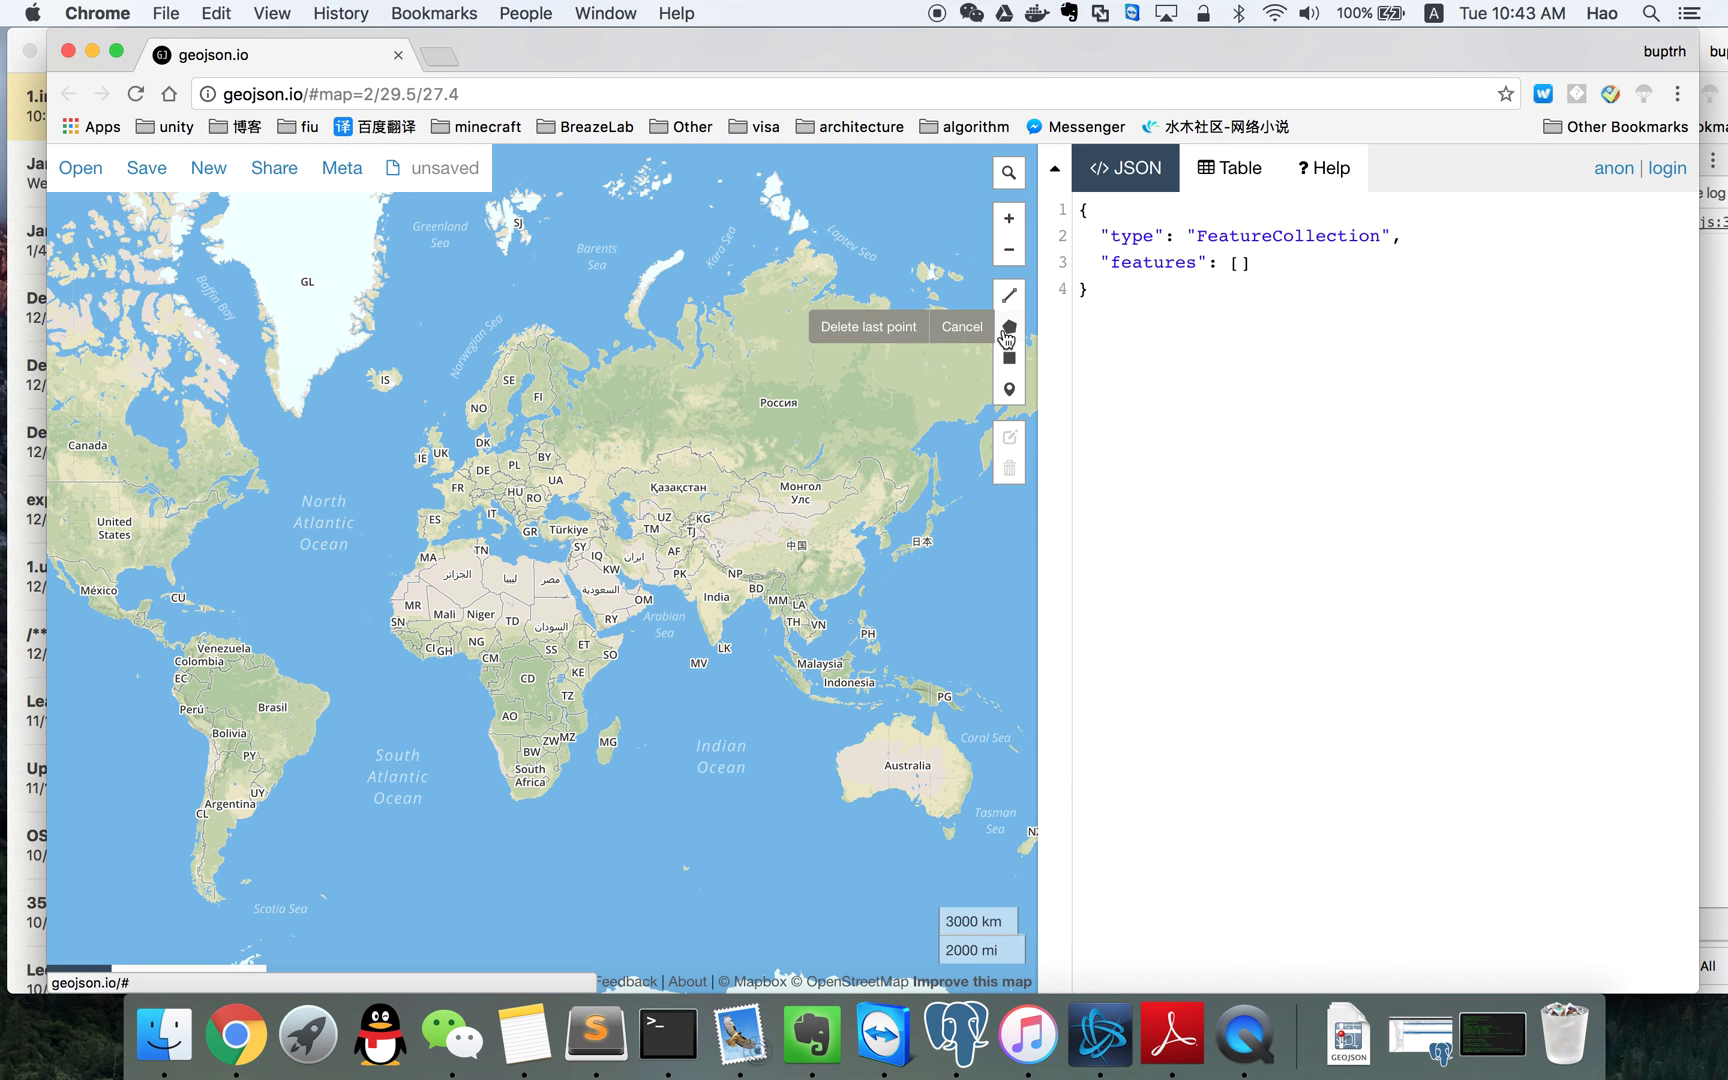
pyautogui.click(552, 467)
pyautogui.click(476, 652)
pyautogui.click(657, 748)
pyautogui.click(848, 512)
pyautogui.click(637, 380)
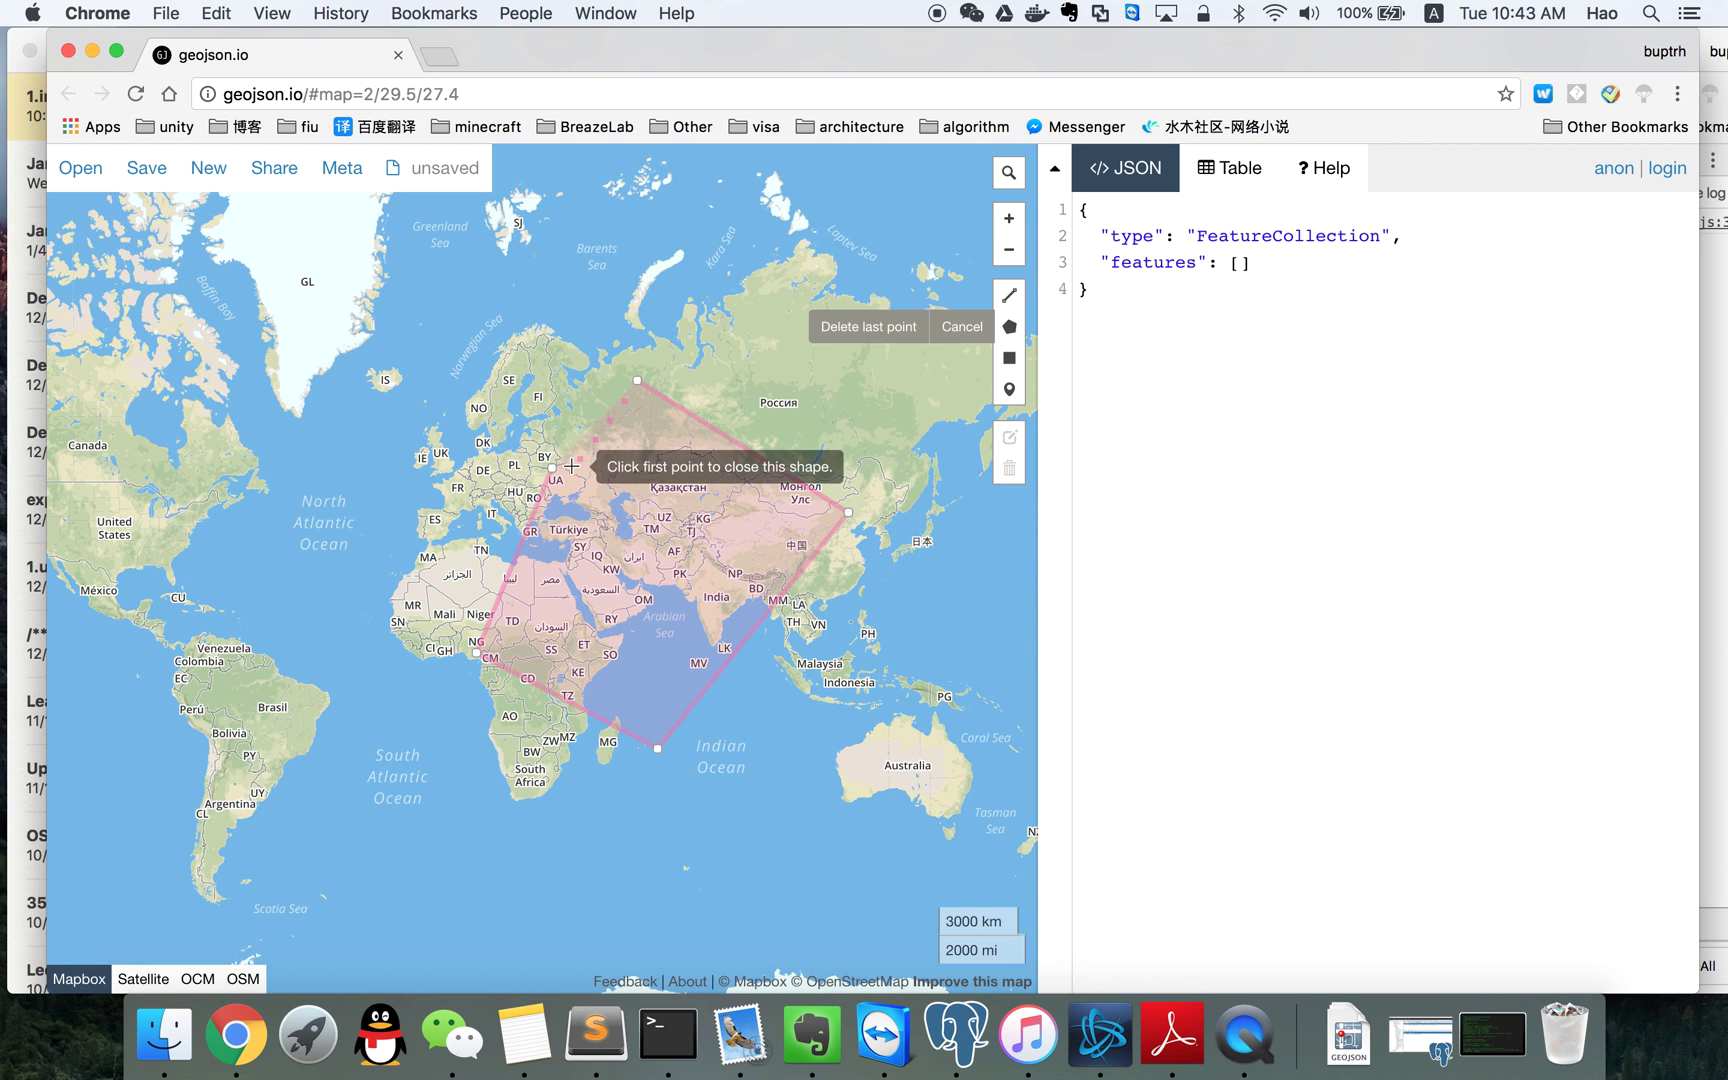
# Remove the misplaced corner, add northern Siberia and northwestern Russia corners, and close the polygon
pyautogui.click(890, 335)
pyautogui.click(763, 317)
pyautogui.click(557, 377)
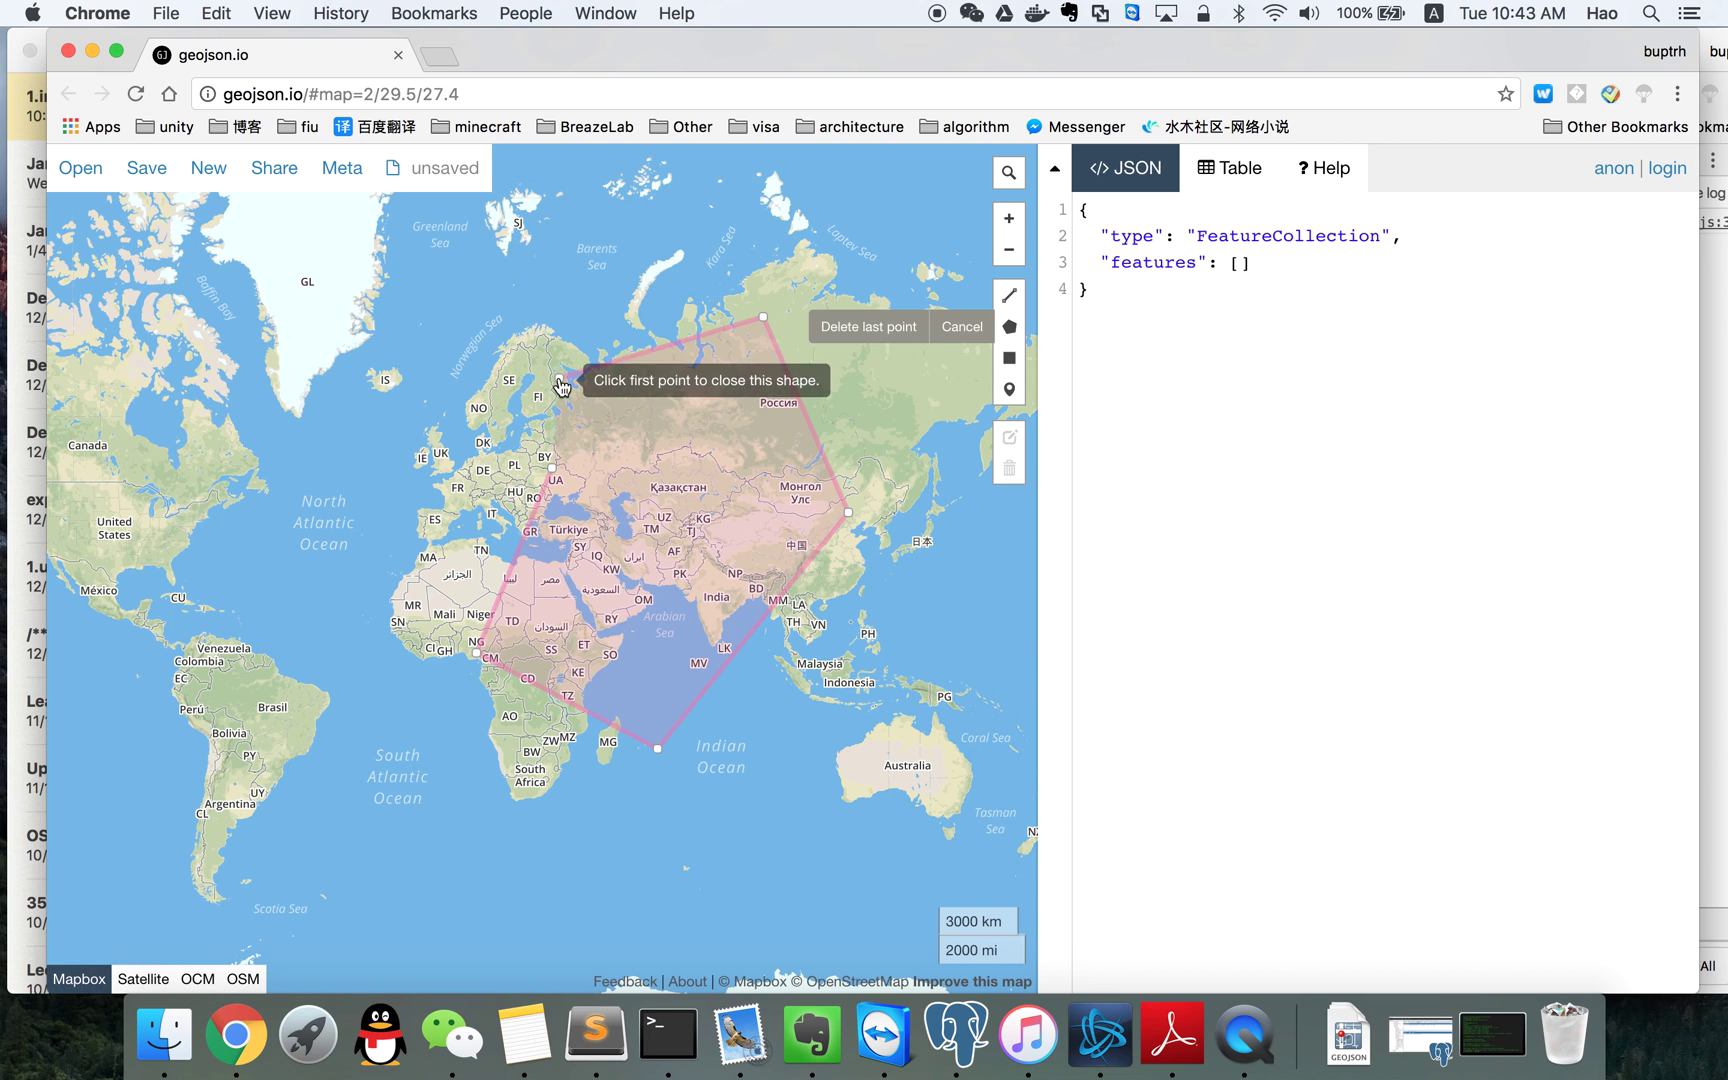
pyautogui.click(551, 467)
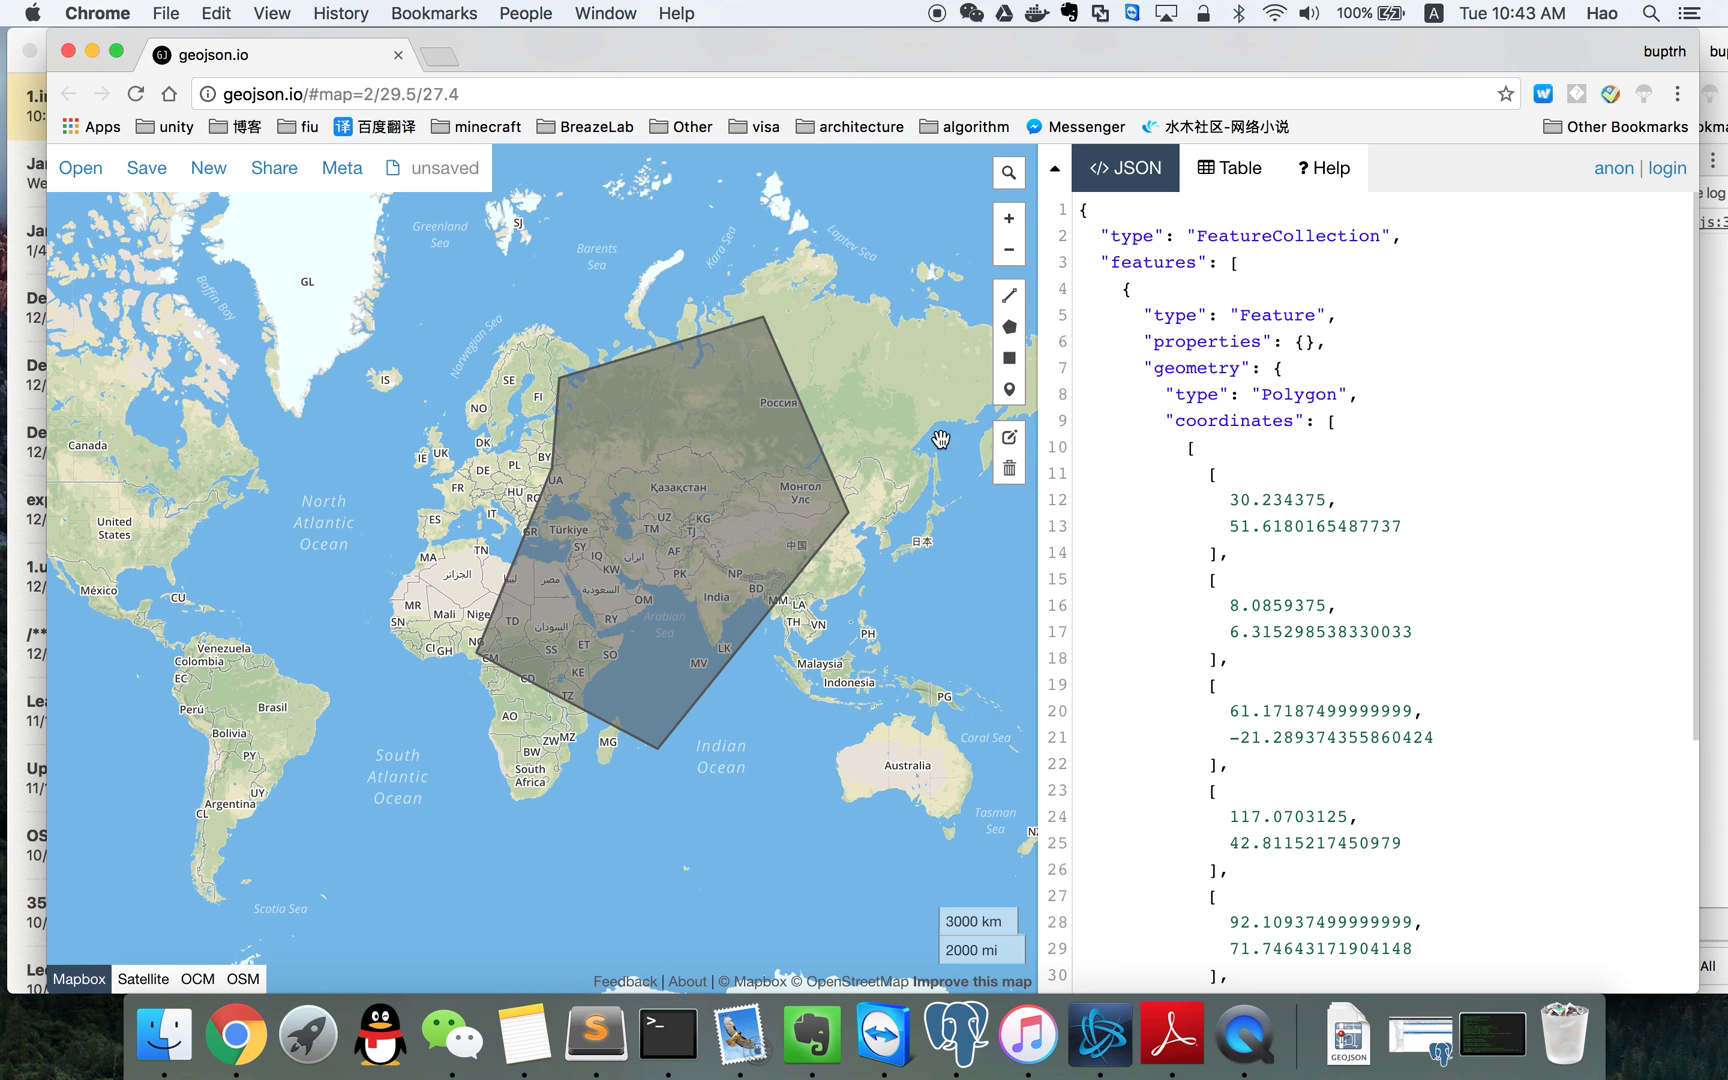
# Show the polygon's vertex handles for editing and scroll through its Polygon JSON
pyautogui.click(1010, 443)
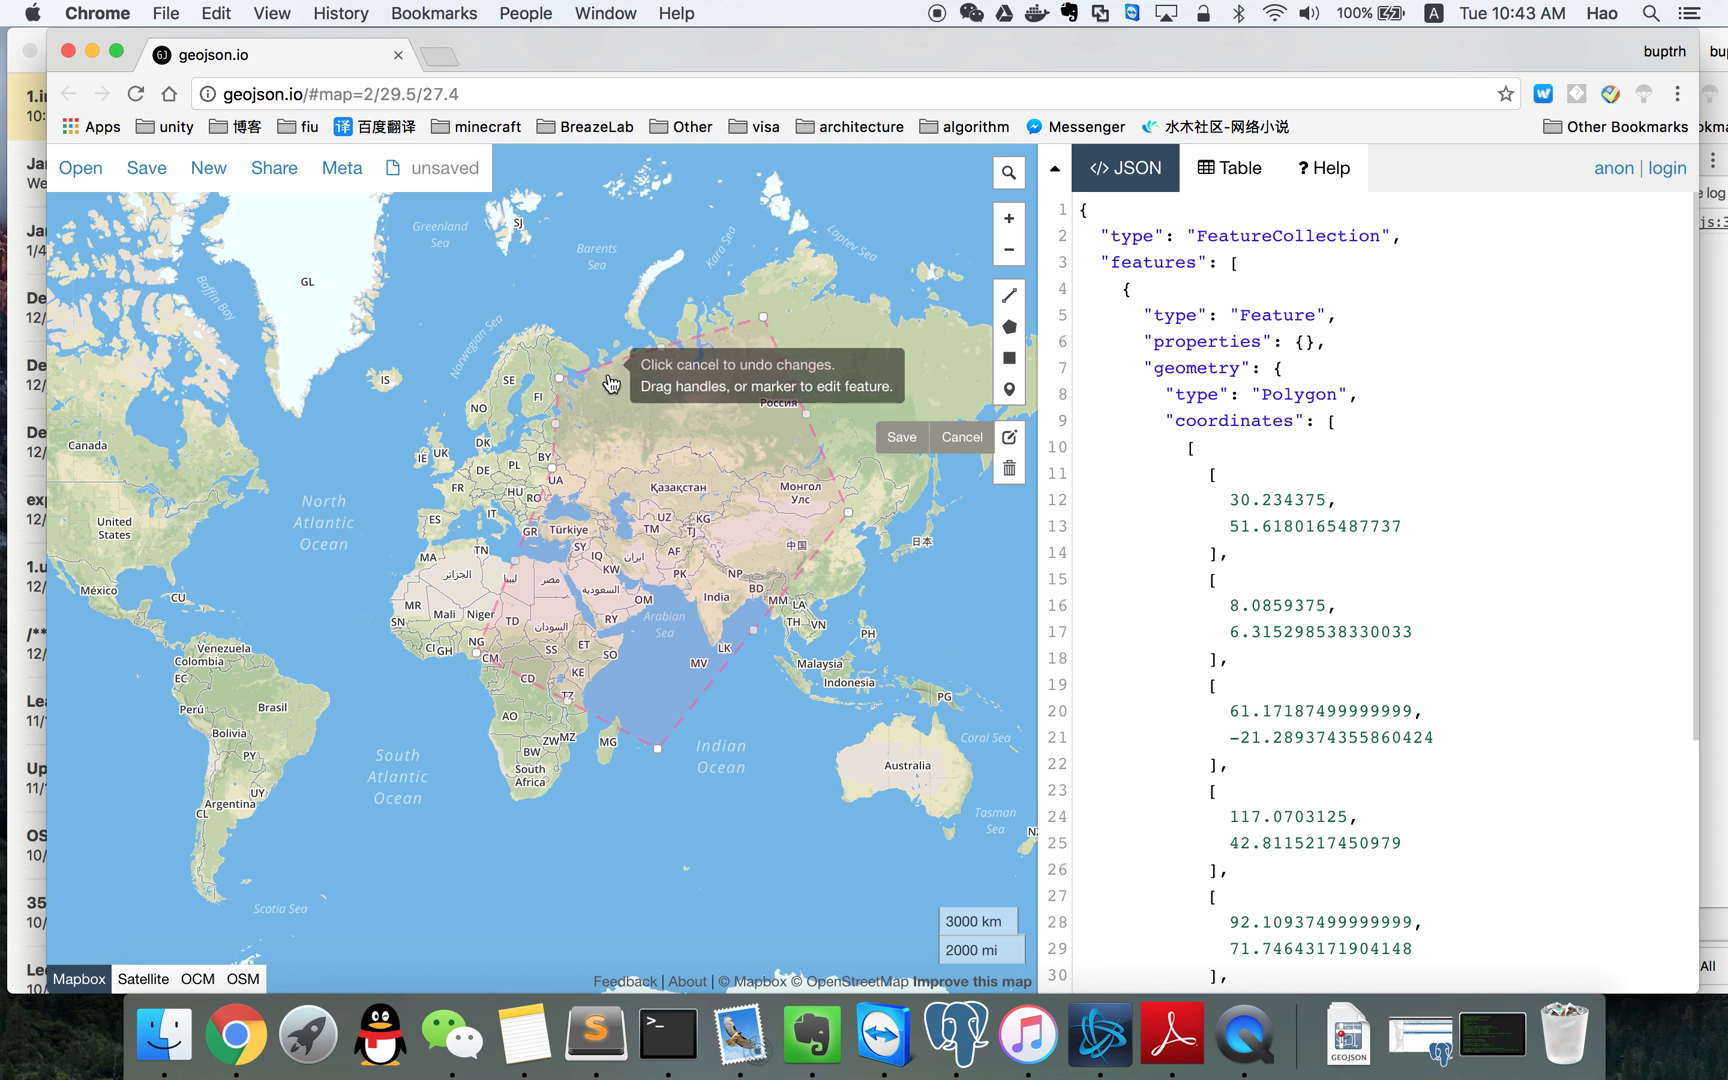
pyautogui.scroll(-5, 1367, 572)
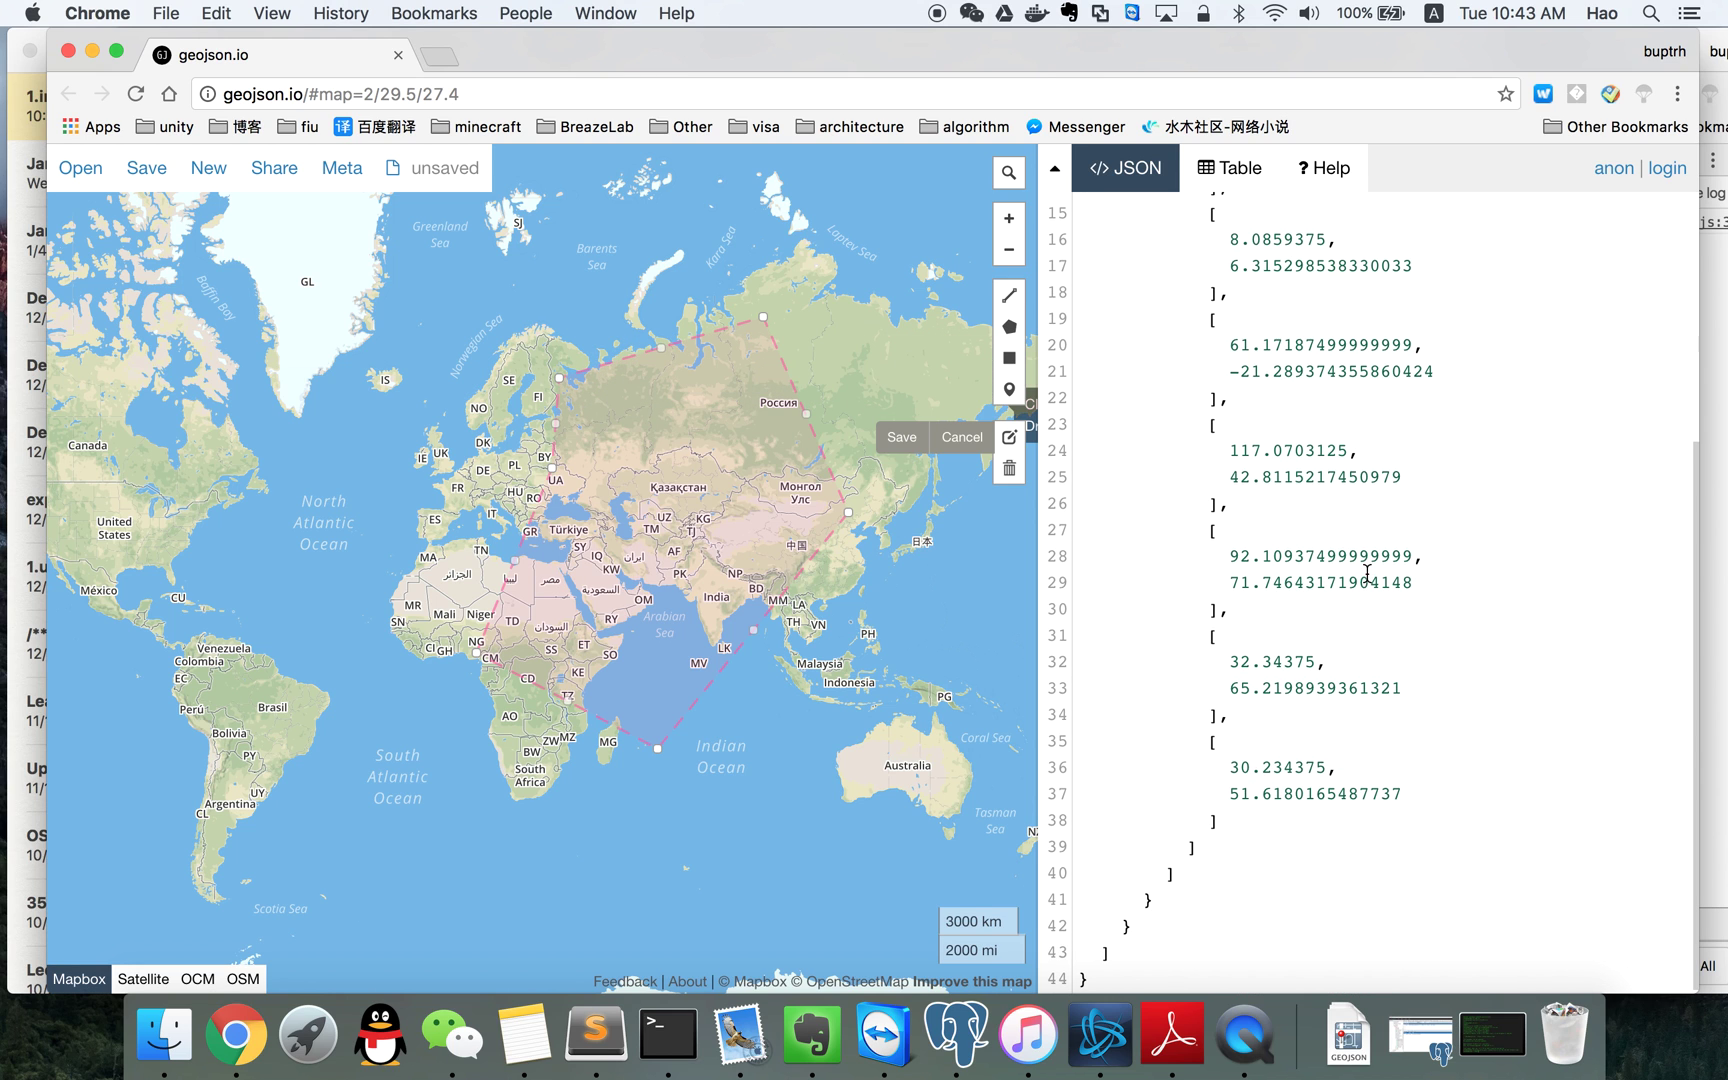
pyautogui.scroll(5, 1338, 543)
pyautogui.scroll(-5, 1354, 471)
pyautogui.scroll(5, 1350, 471)
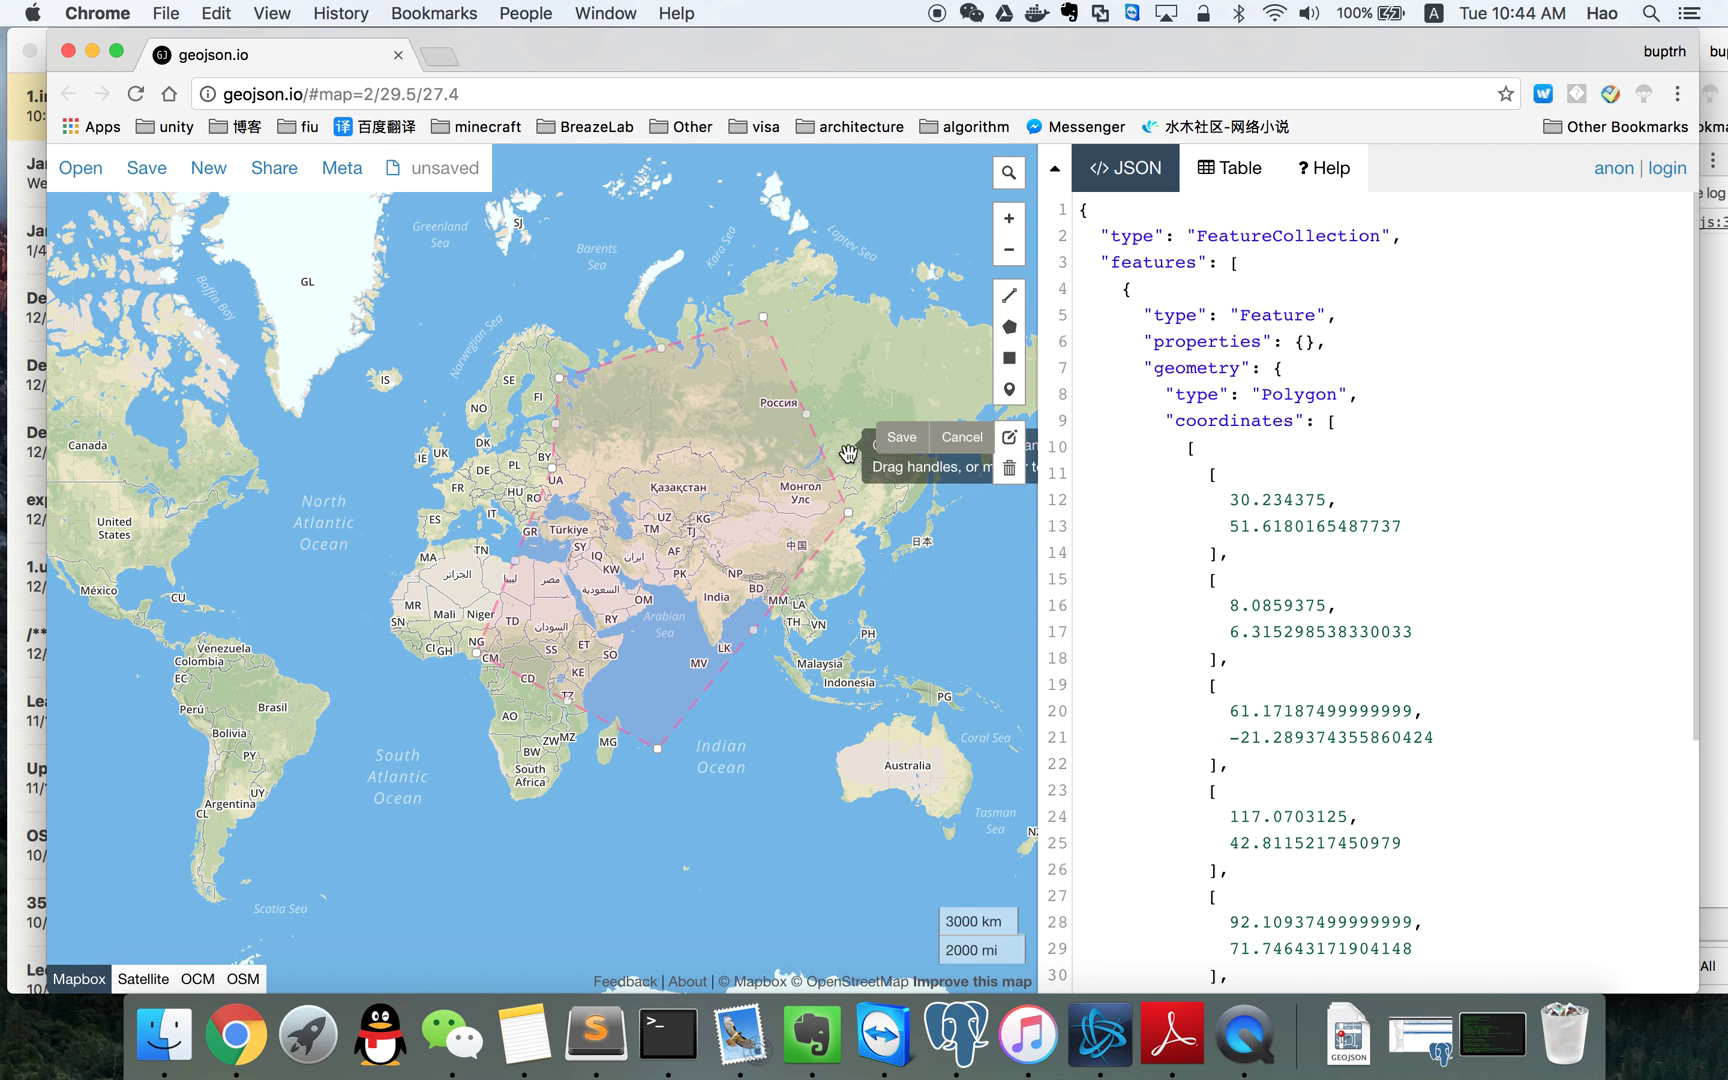
pyautogui.click(765, 322)
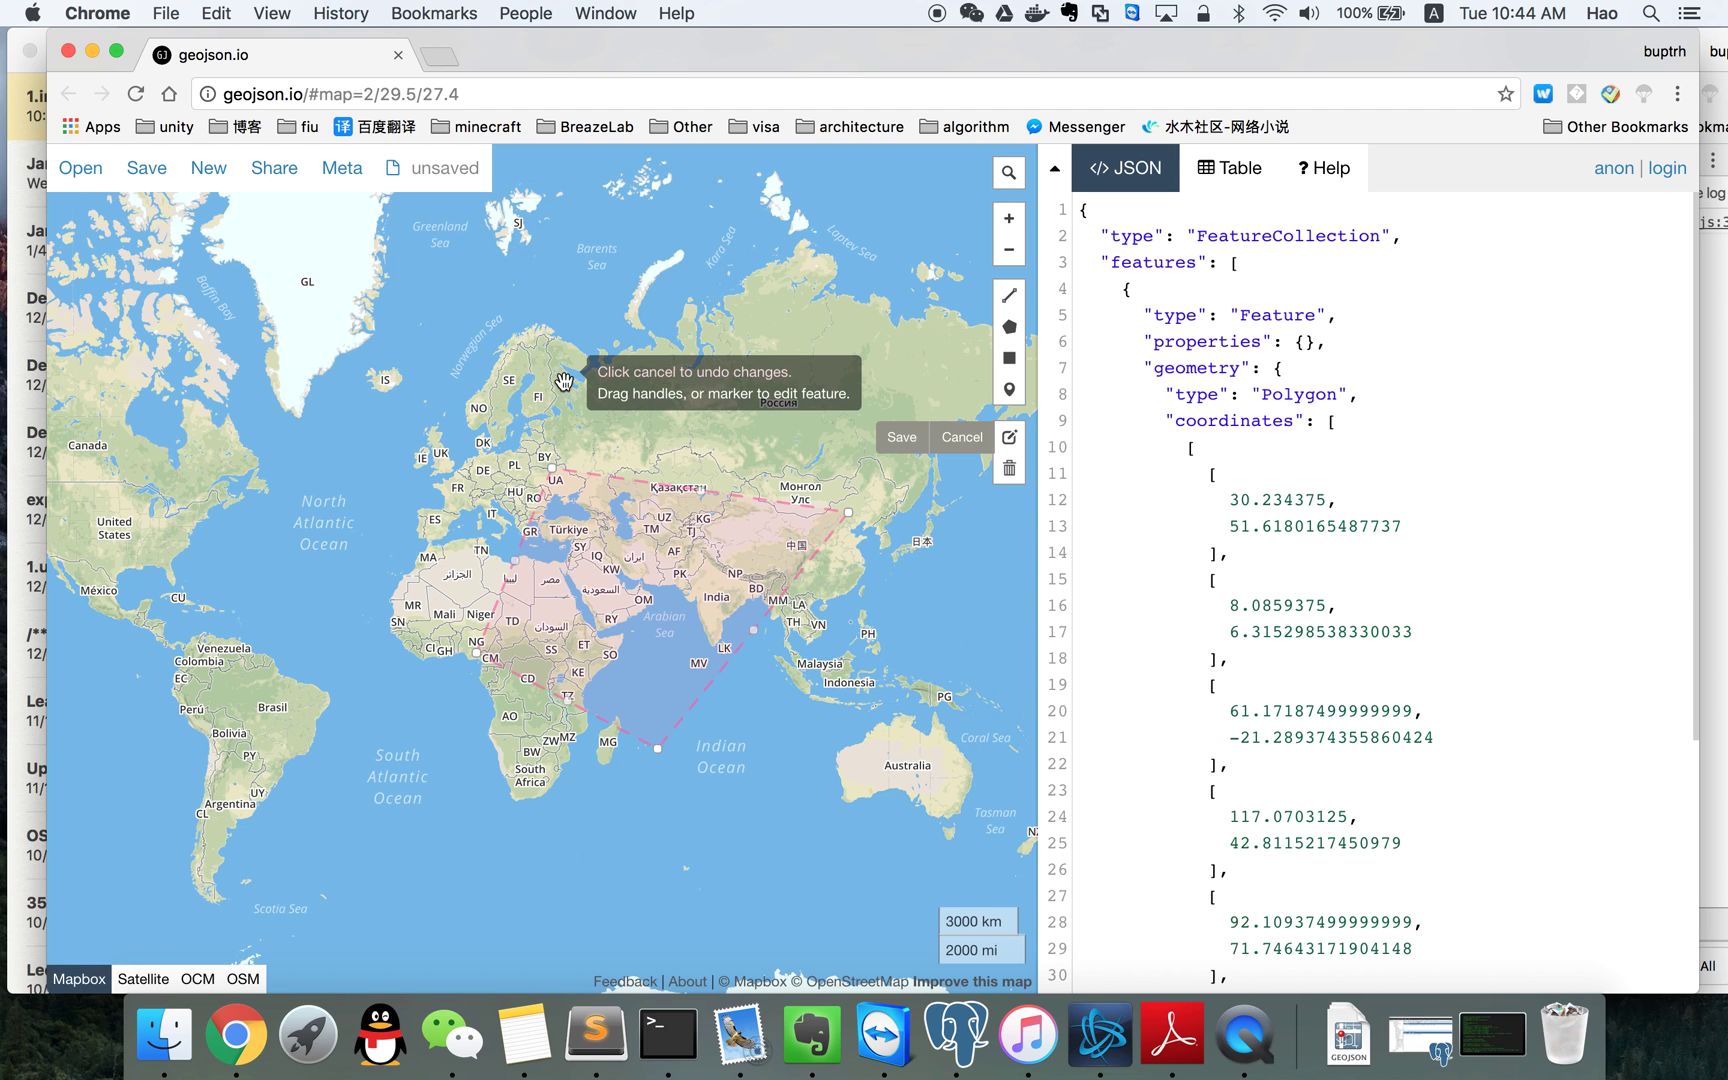
# Drag corners into northern Russia, Iceland and western Russia, and add a corner on the Russia–China edge
pyautogui.moveTo(704, 497); pyautogui.dragTo(764, 263)
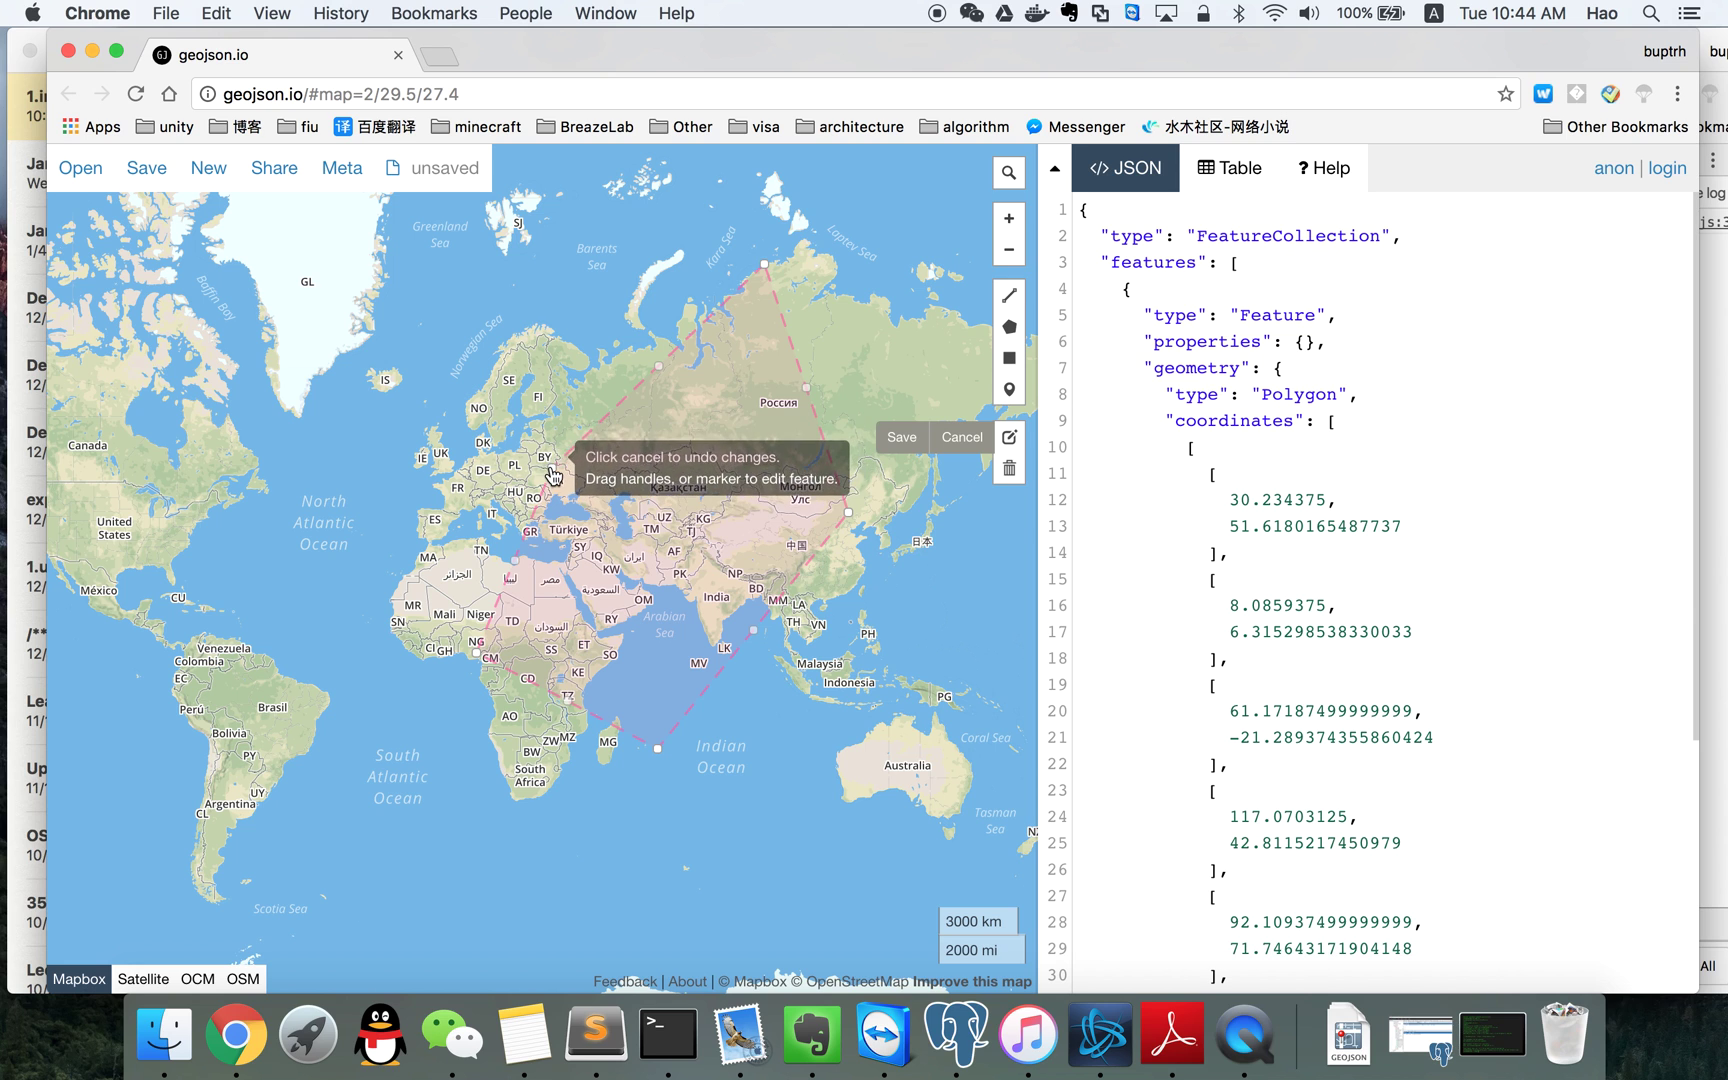
pyautogui.moveTo(554, 476); pyautogui.dragTo(387, 385)
pyautogui.moveTo(570, 327)
pyautogui.mouseDown()
pyautogui.moveTo(567, 258)
pyautogui.moveTo(565, 340)
pyautogui.mouseUp()
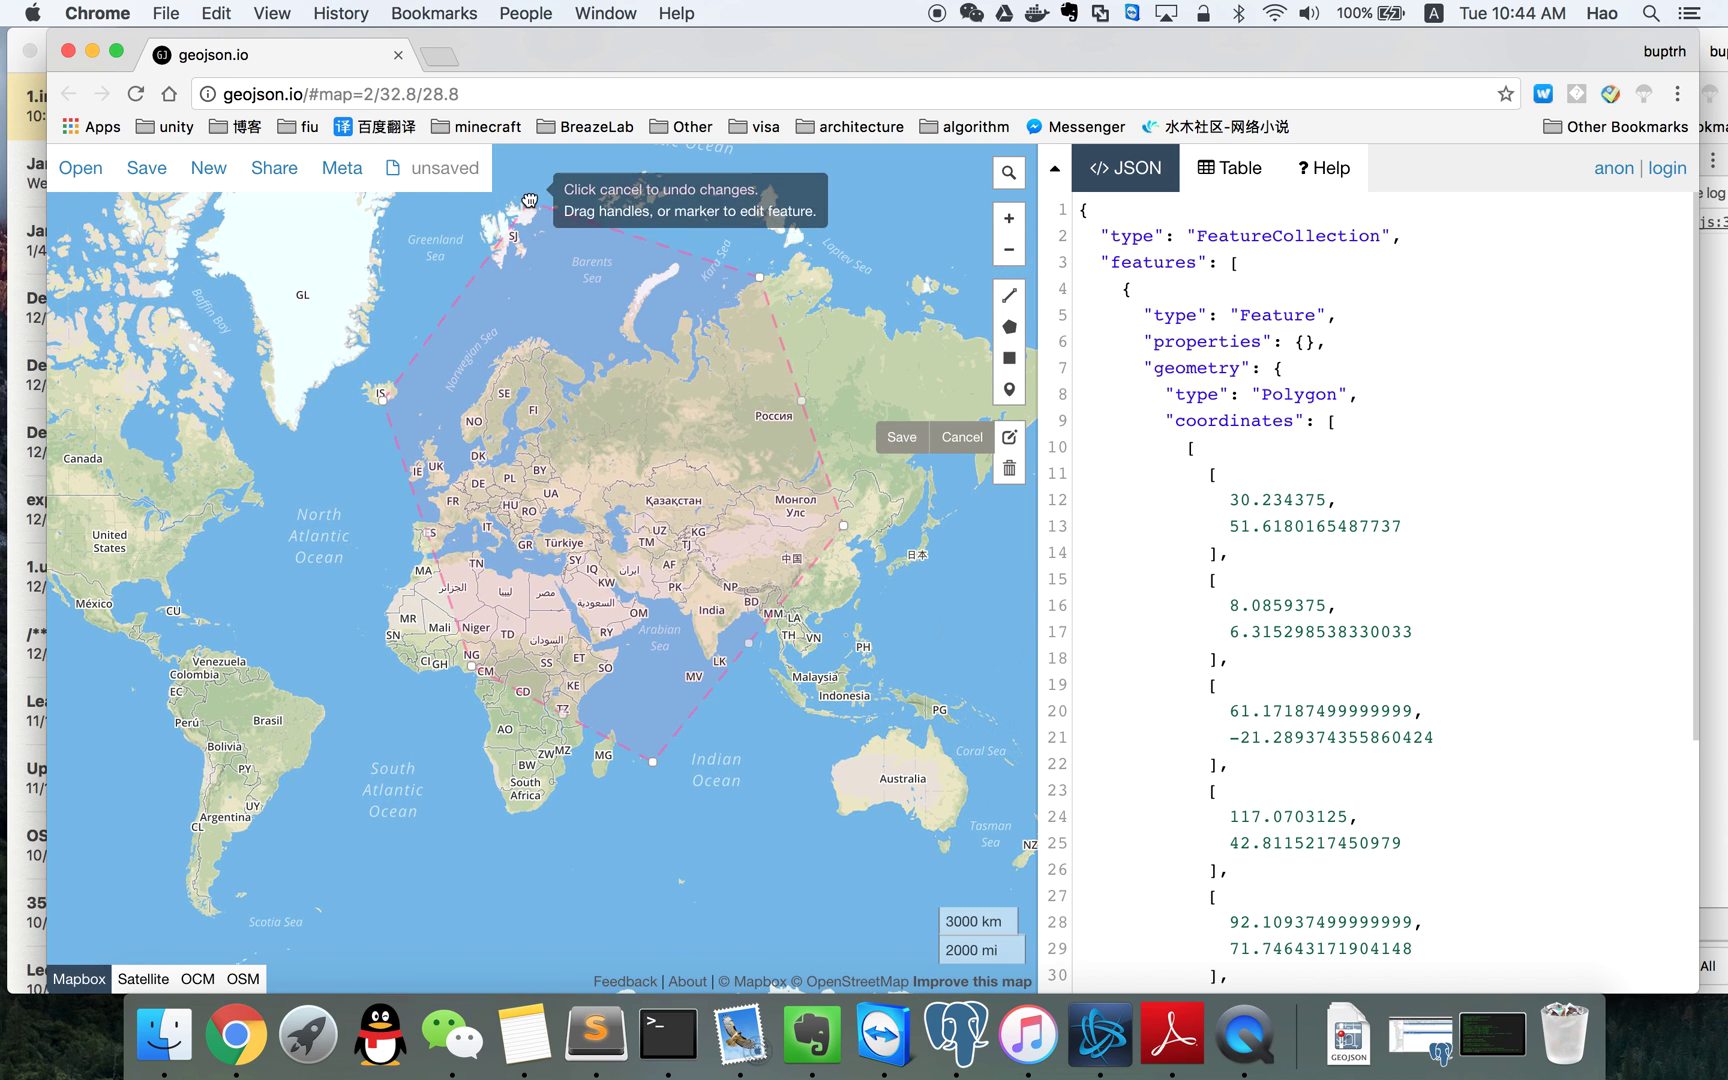
pyautogui.moveTo(528, 200); pyautogui.dragTo(605, 437)
pyautogui.moveTo(800, 396); pyautogui.dragTo(632, 598)
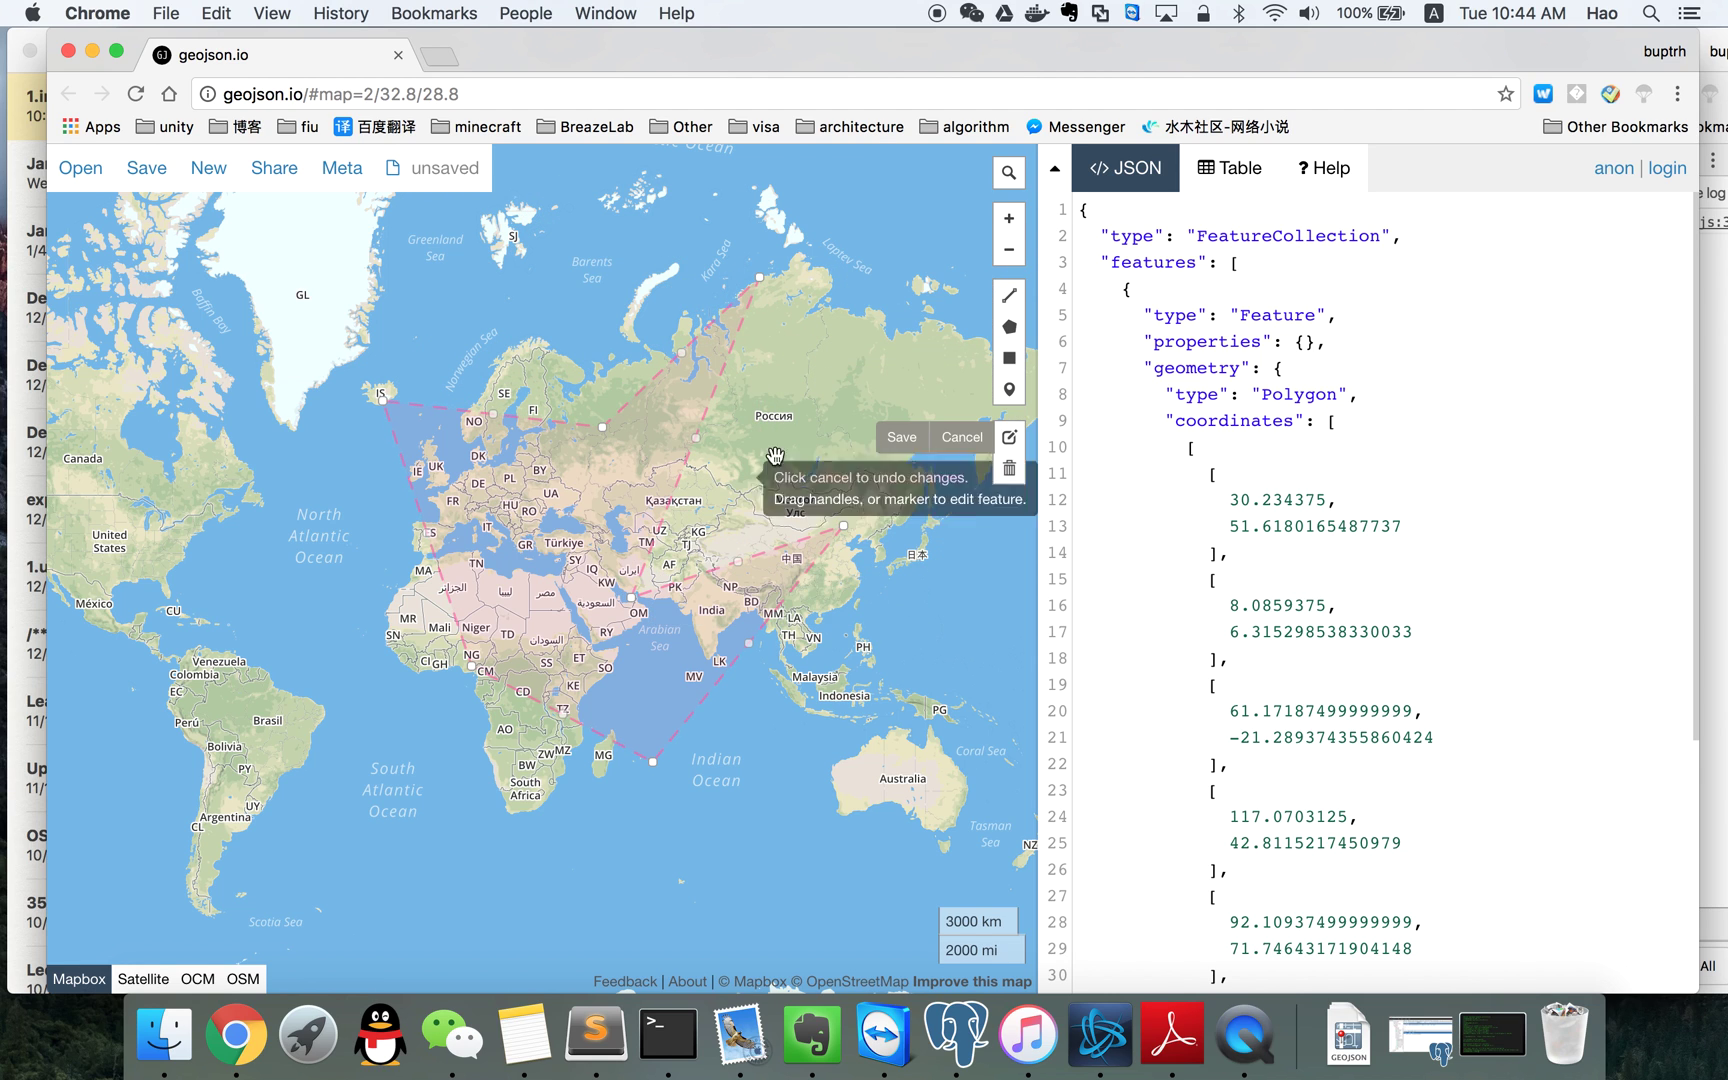
# Delete the eastern China corner, shift the whole polygon, and save the new shape
pyautogui.click(844, 527)
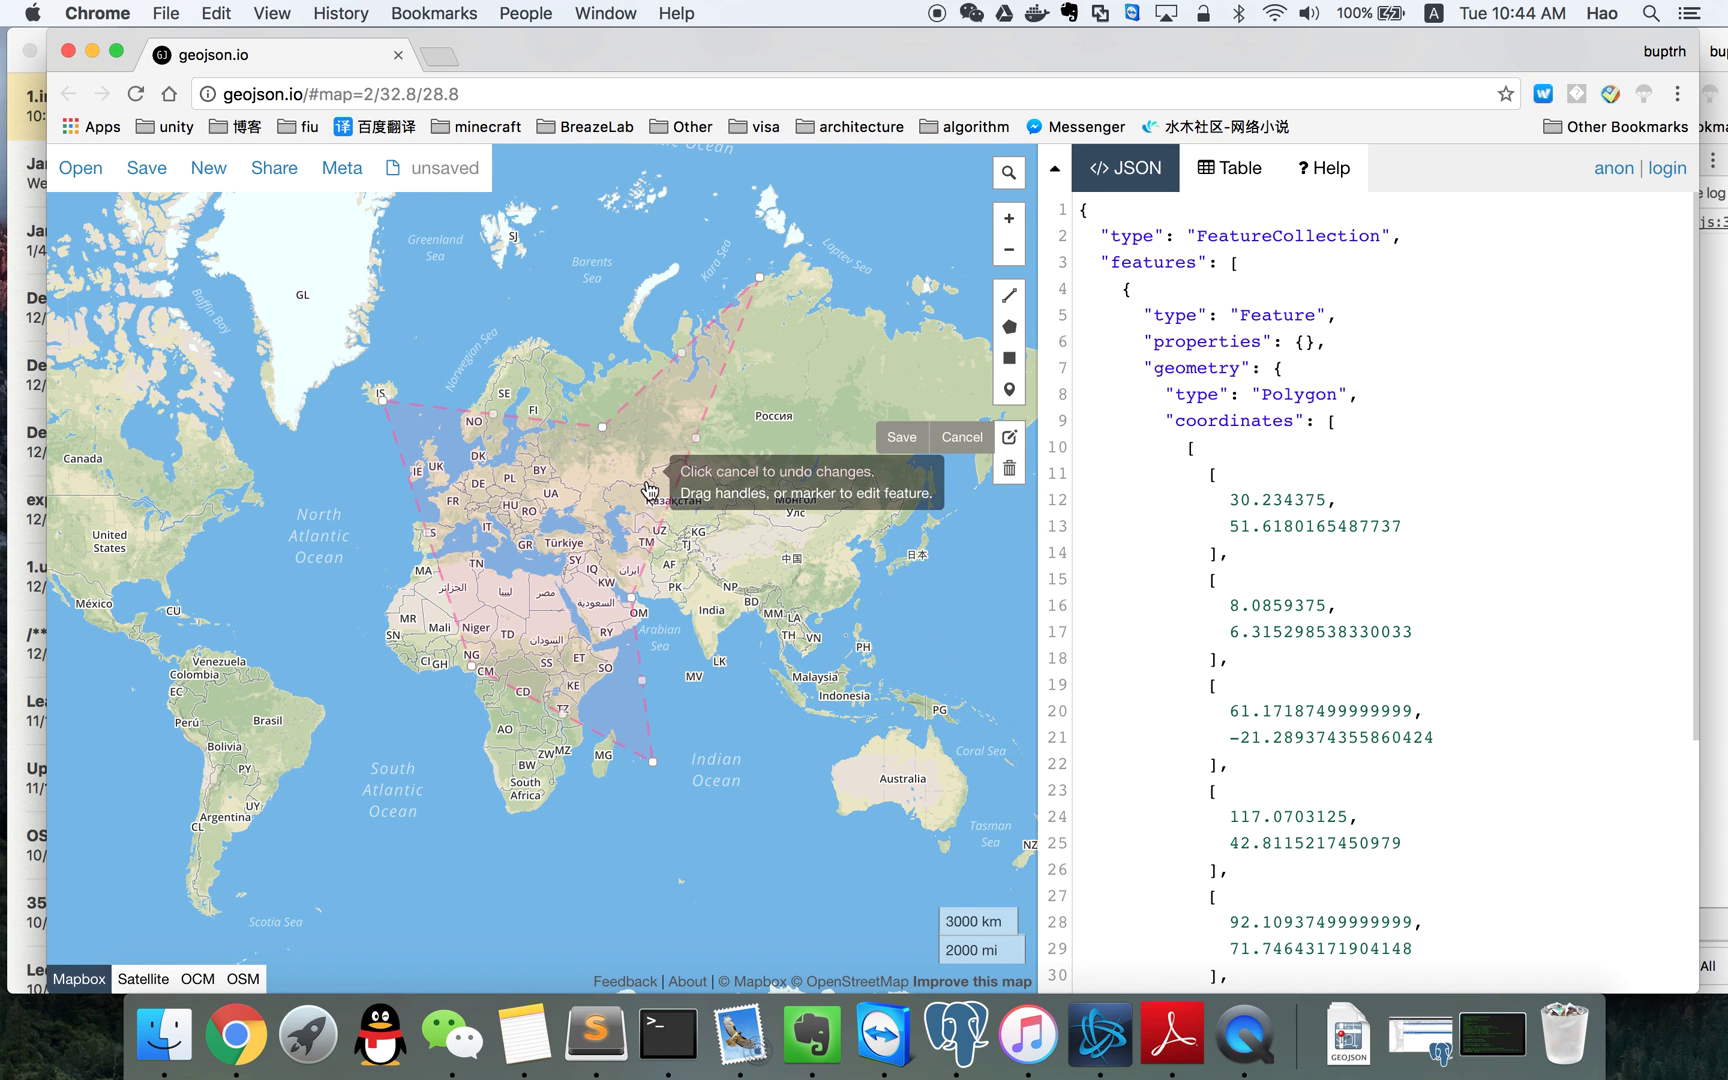
pyautogui.moveTo(553, 544); pyautogui.dragTo(678, 428)
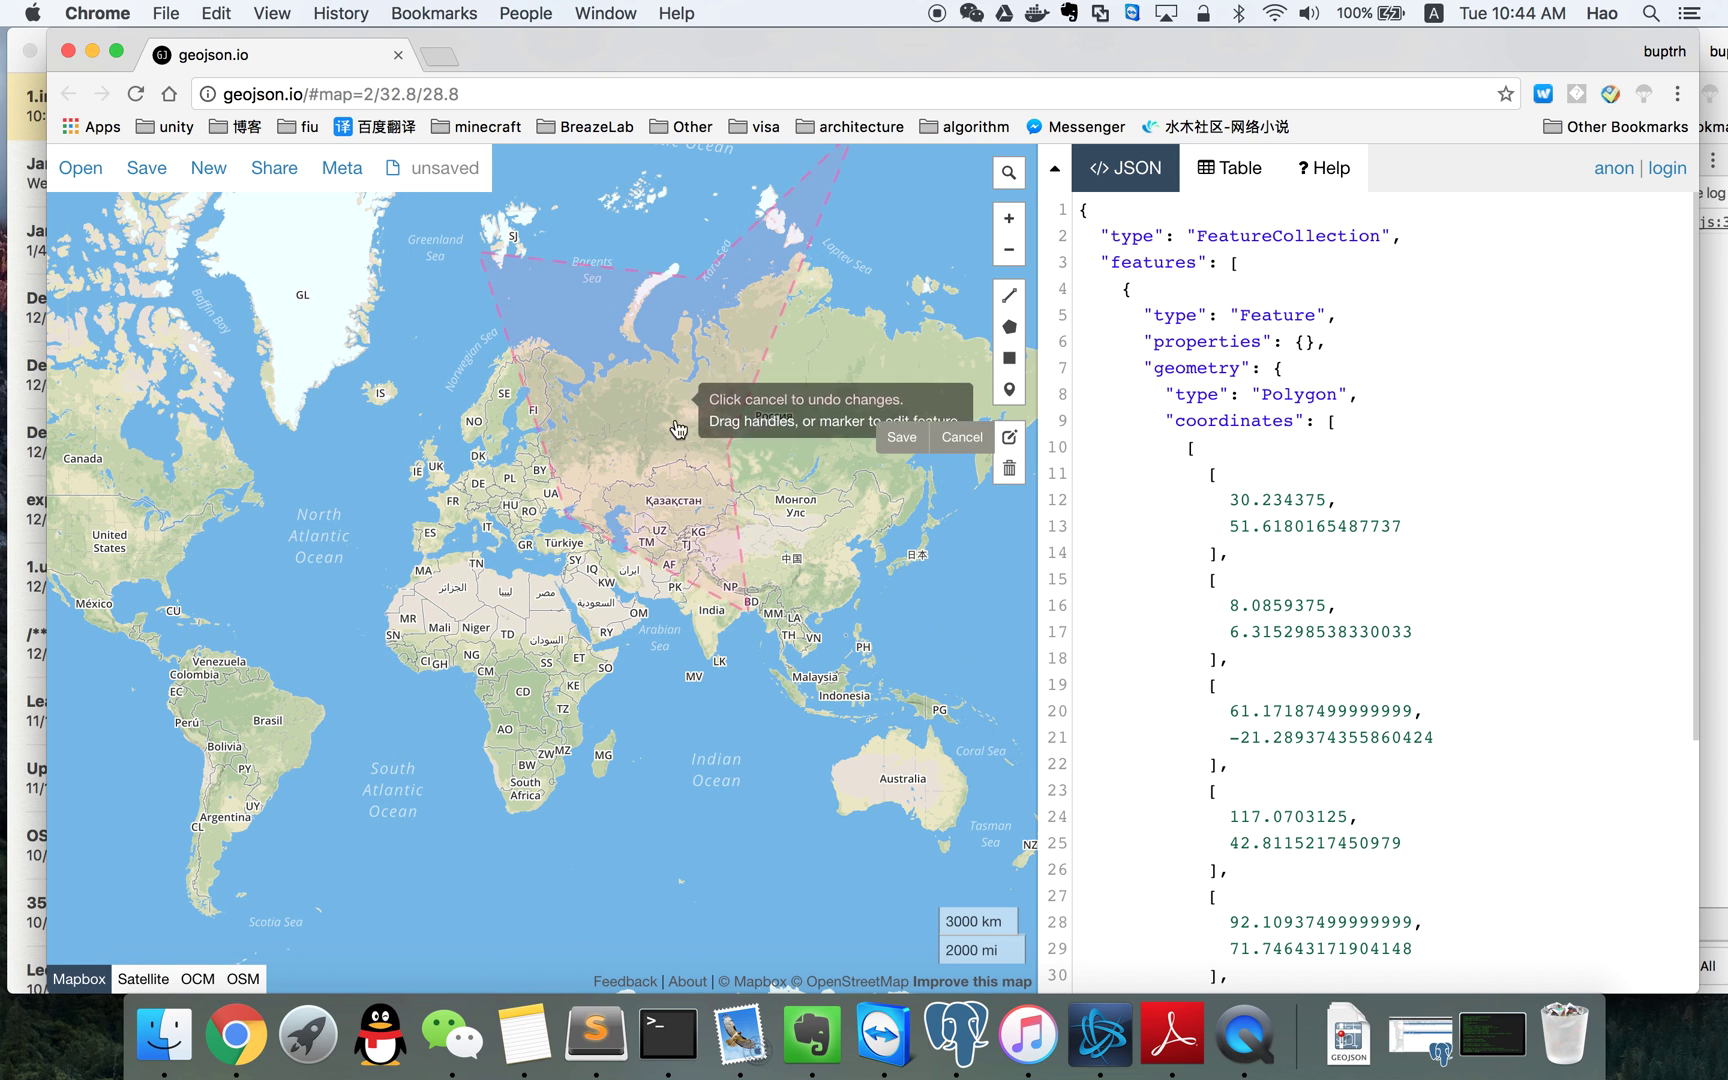
pyautogui.click(902, 437)
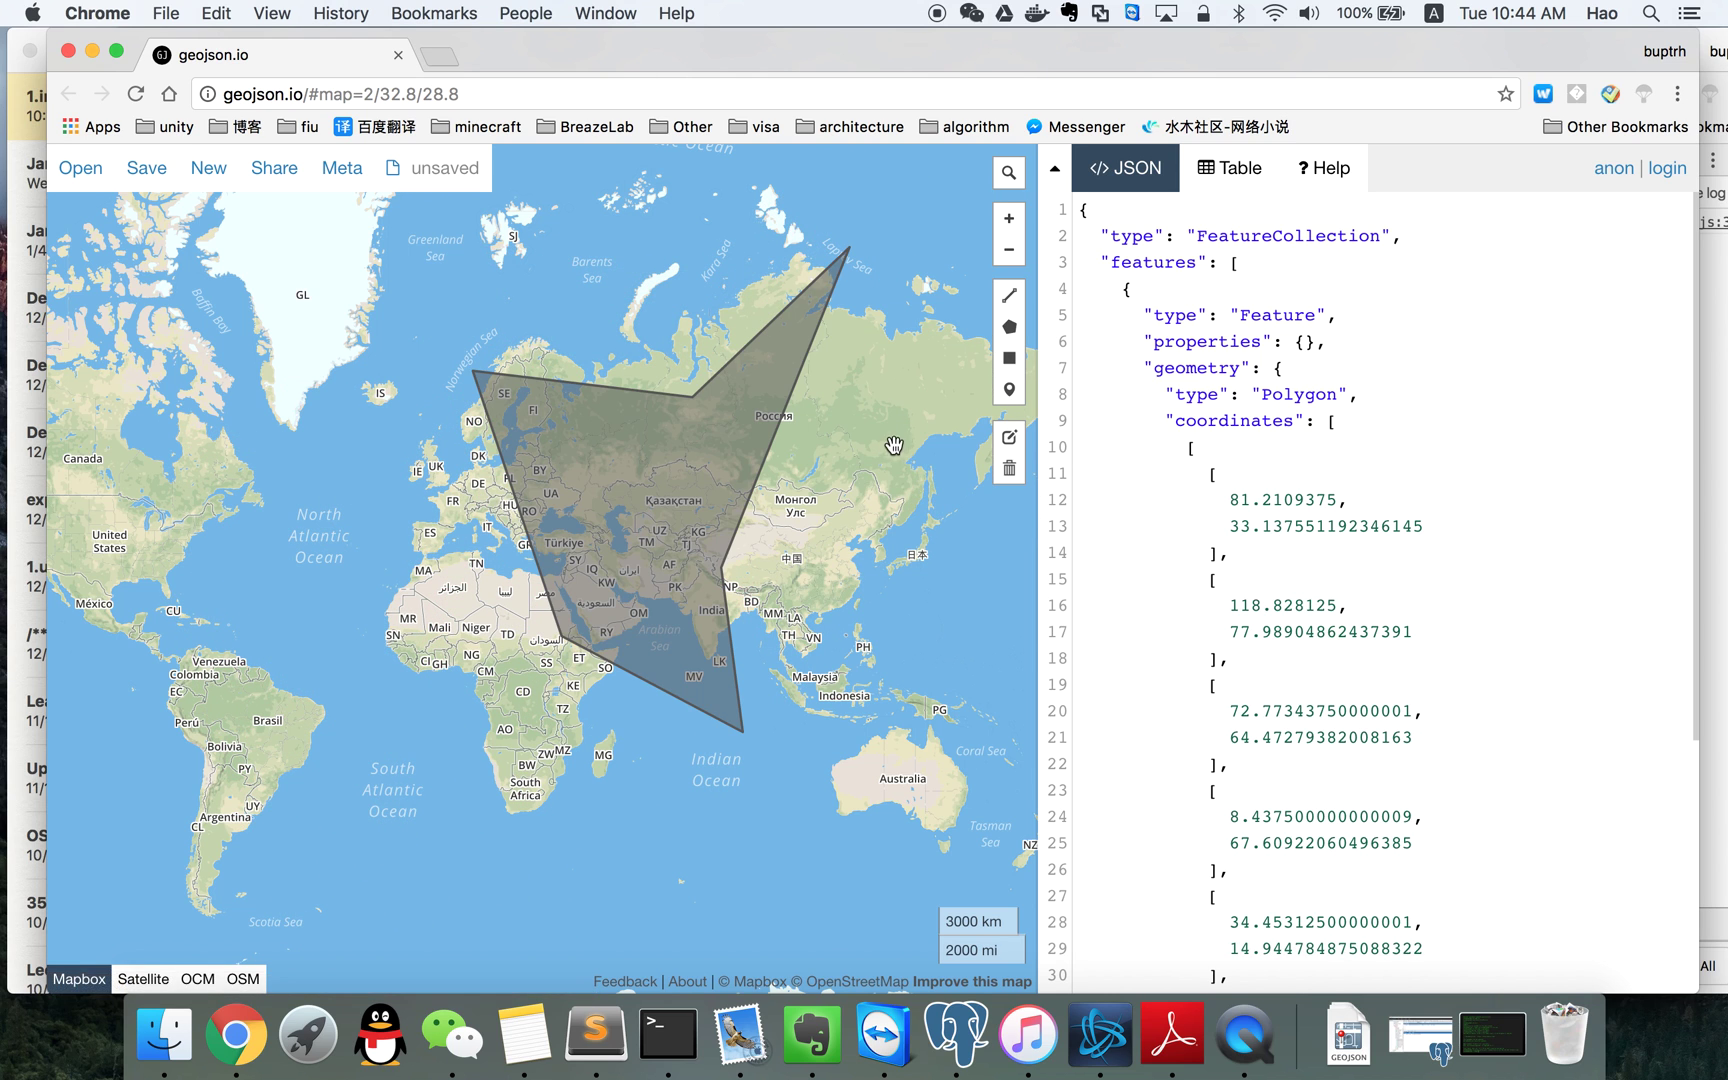
pyautogui.scroll(-5, 1230, 455)
pyautogui.scroll(5, 1270, 465)
# Highlight the delete points and edit points items in Notes, then show geojson.io's save options
pyautogui.click(524, 1035)
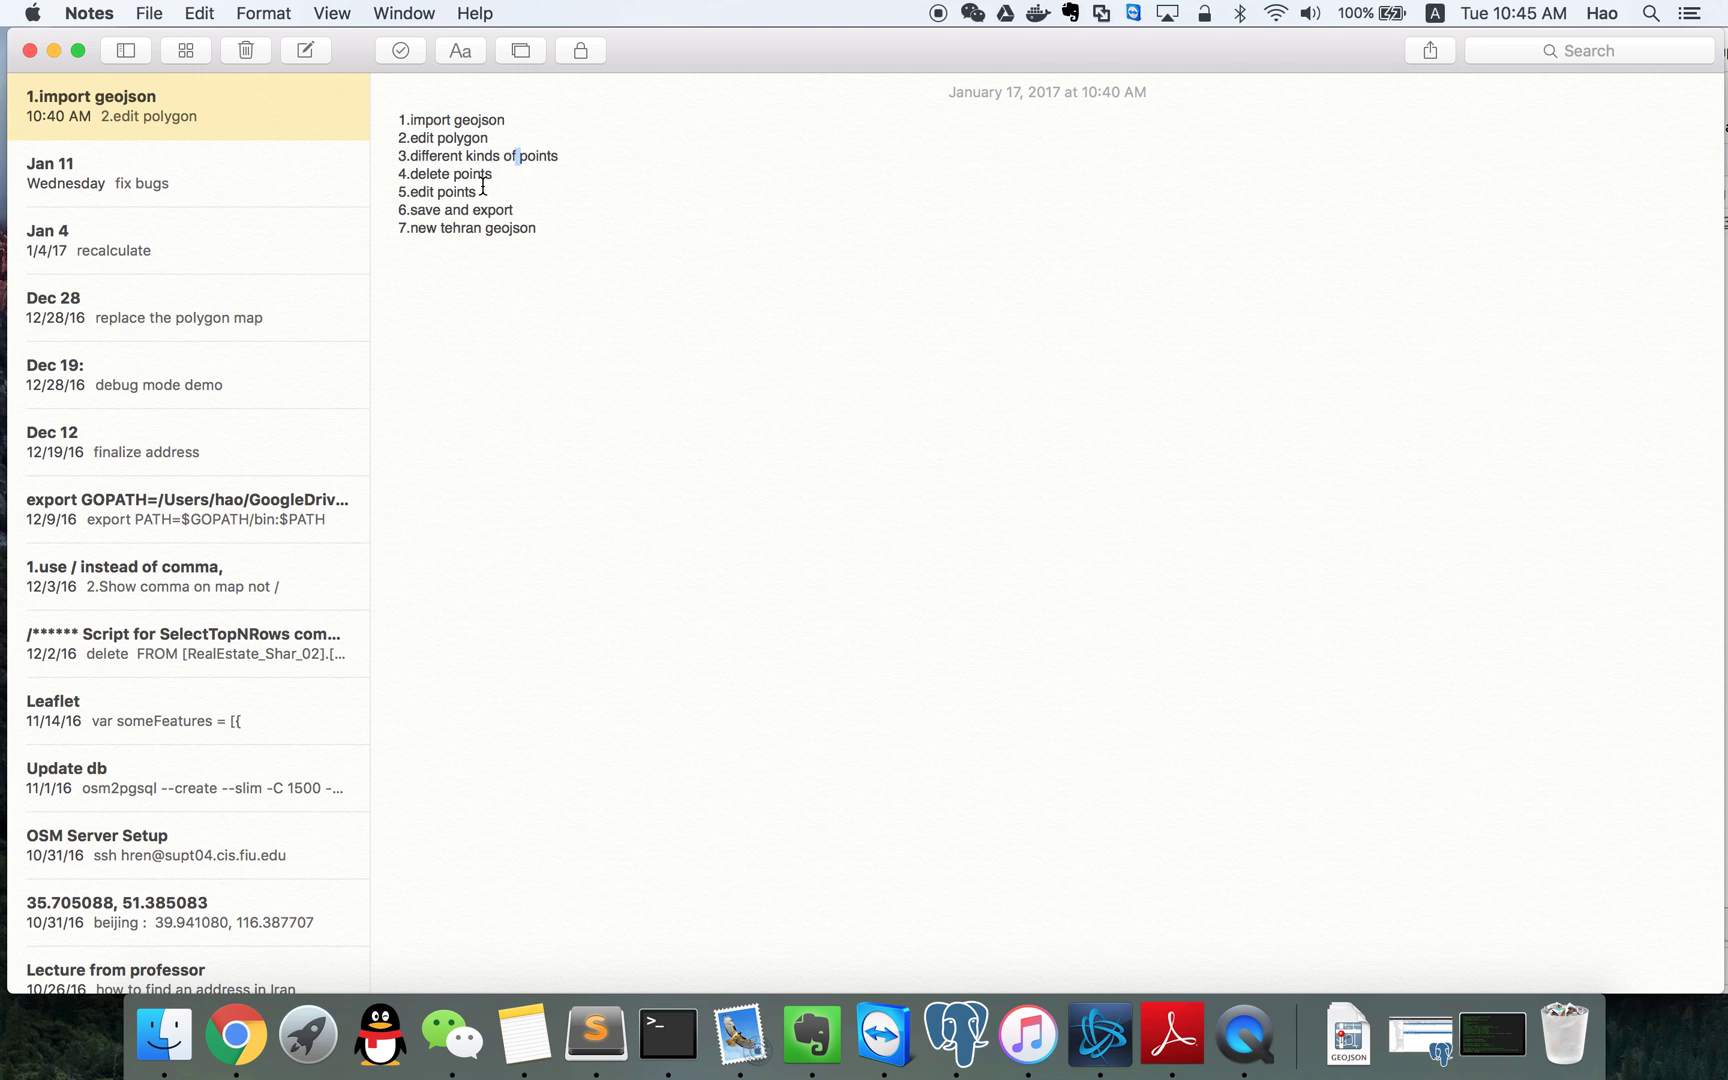
pyautogui.moveTo(483, 191); pyautogui.dragTo(418, 168)
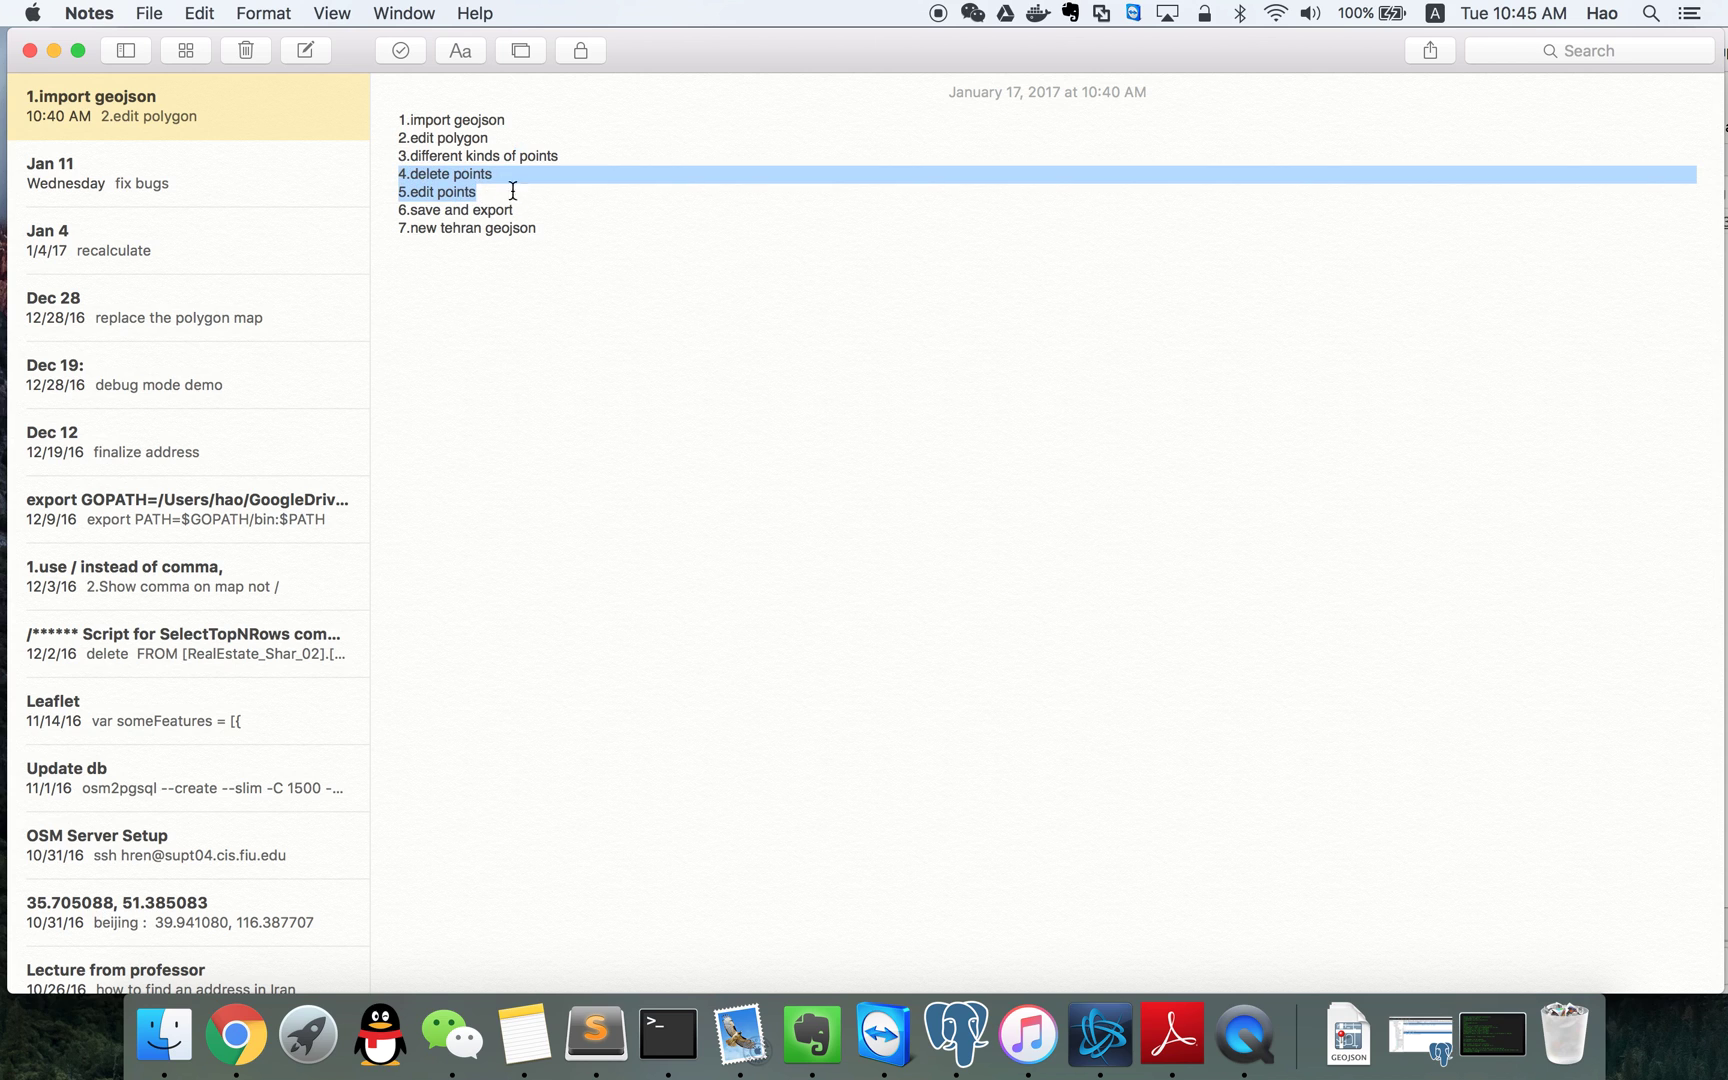
pyautogui.press('super+Tab')
pyautogui.click(148, 168)
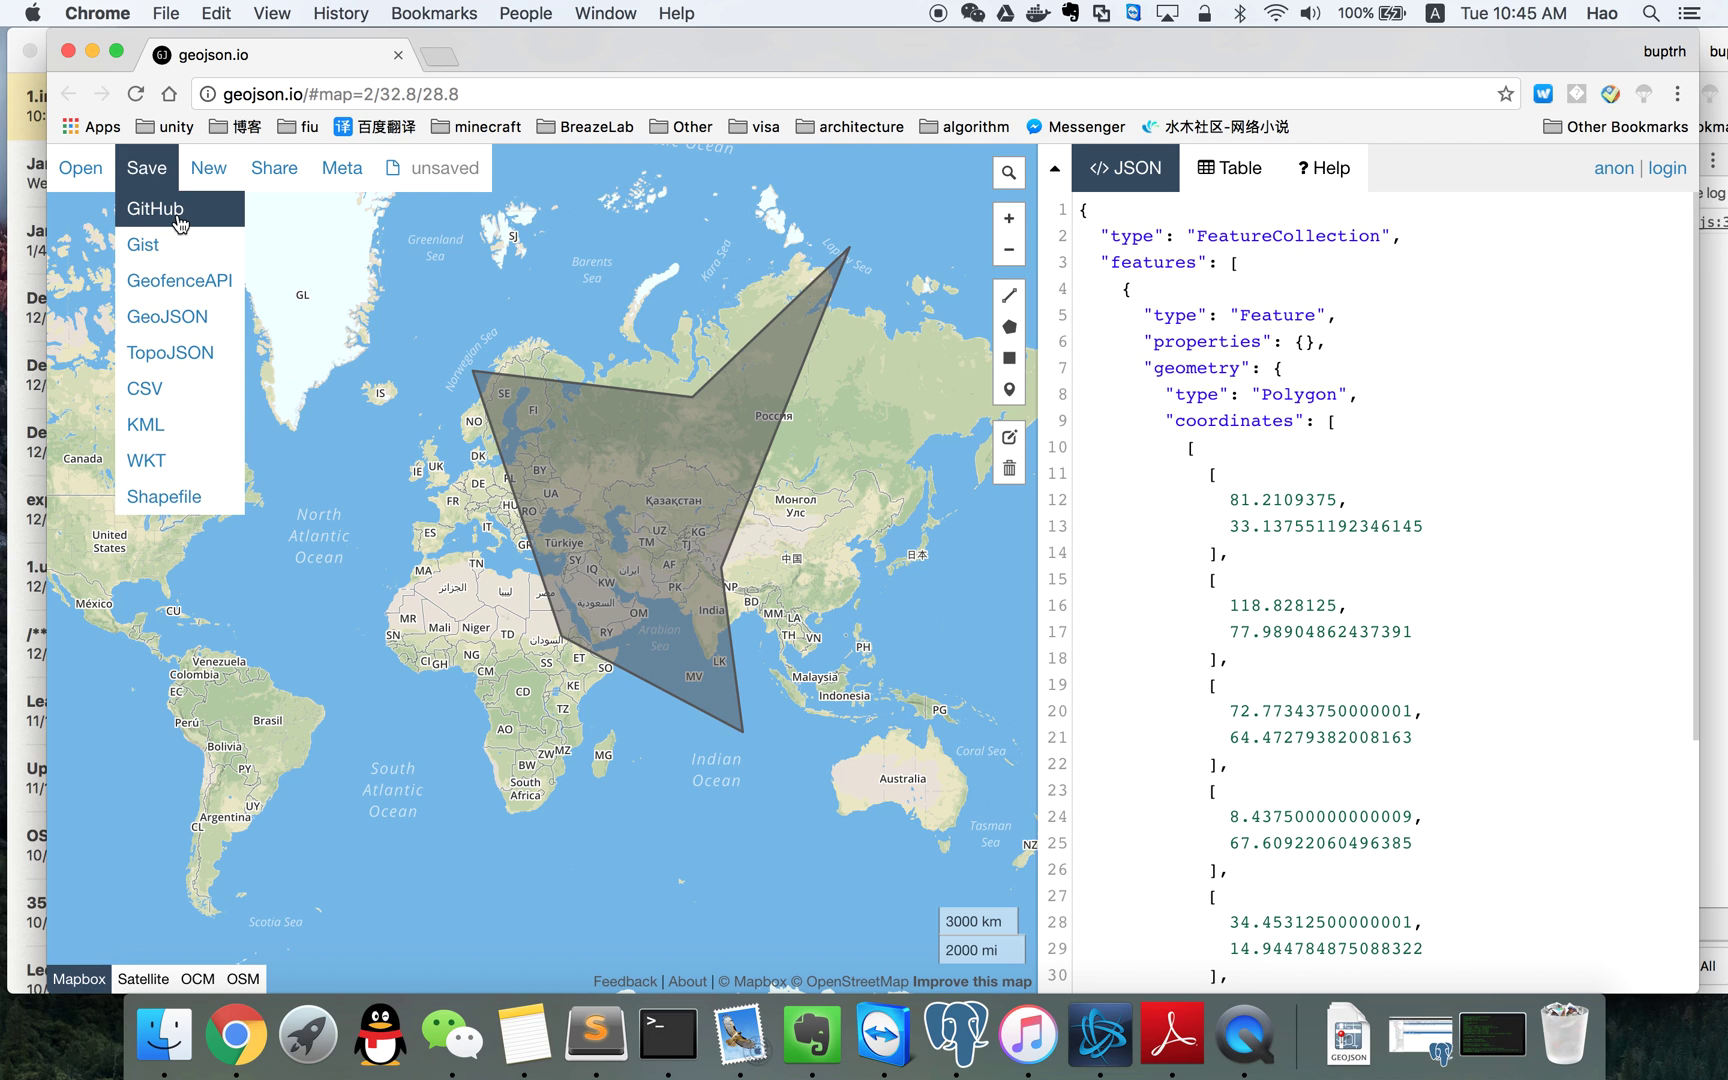
# Download the map as map (3).geojson, save it to an anonymous gist, and view the gist page
pyautogui.moveTo(146, 170)
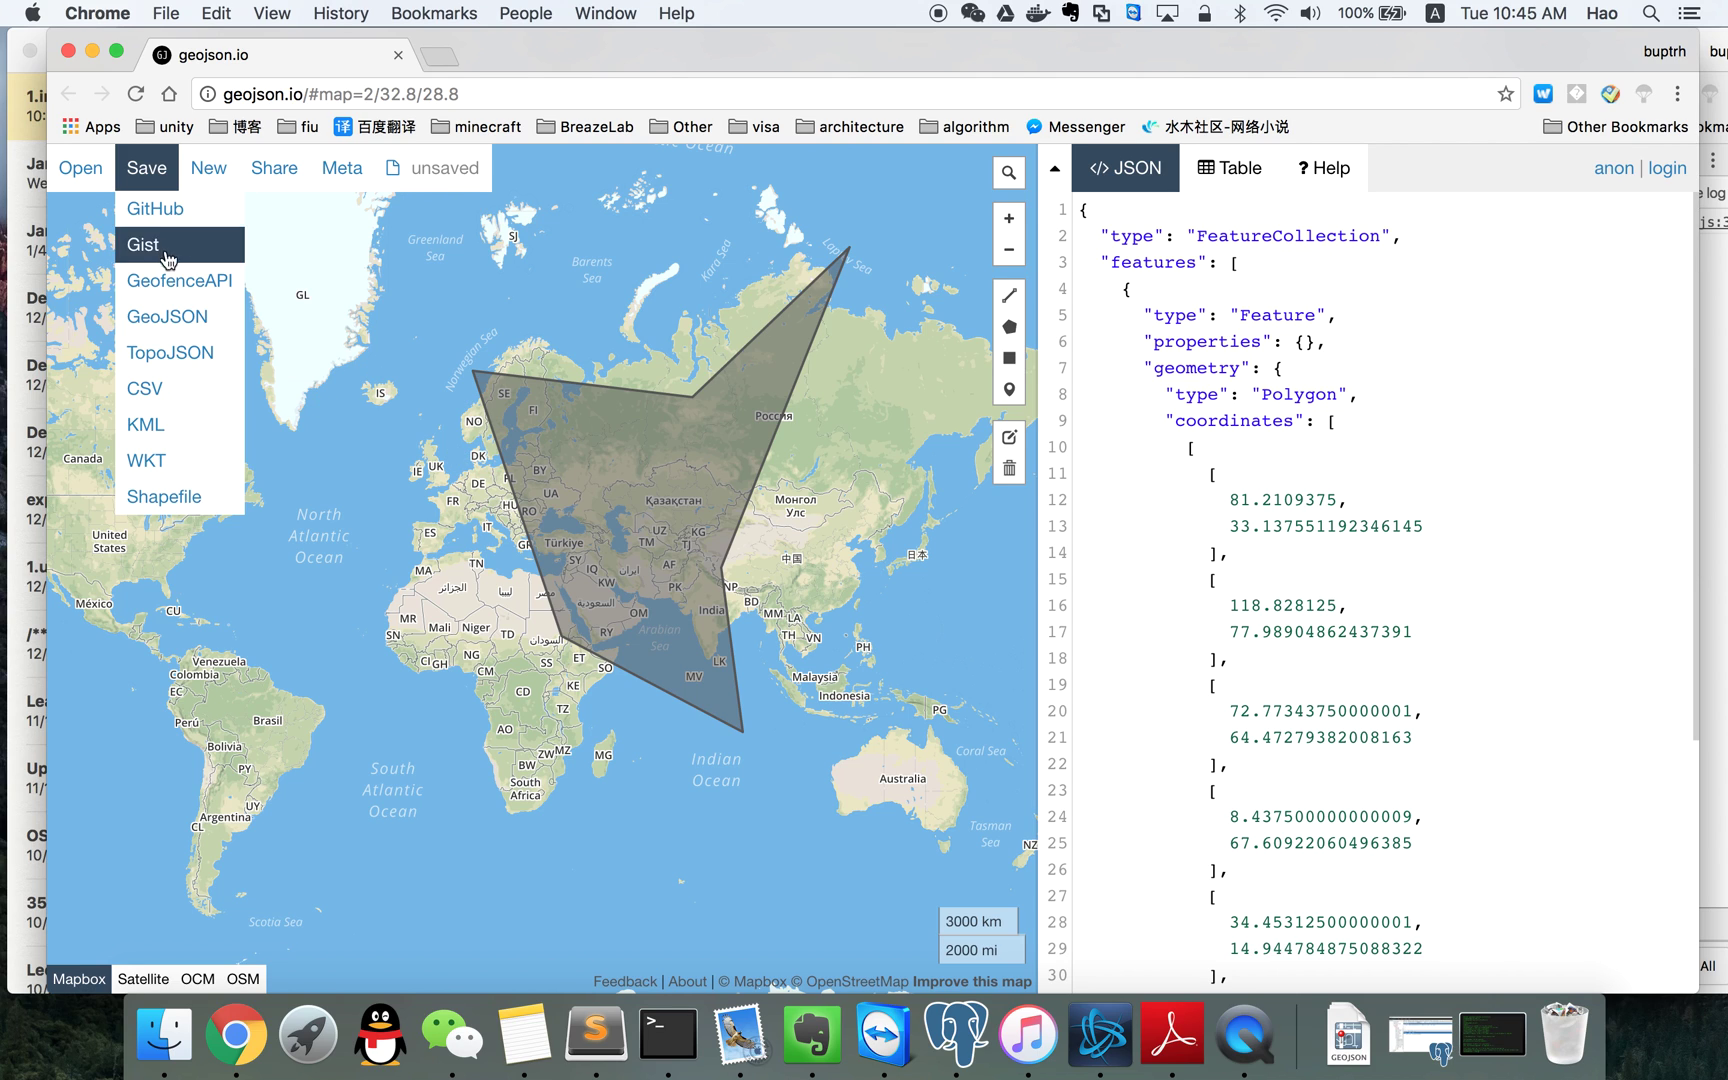
pyautogui.click(167, 318)
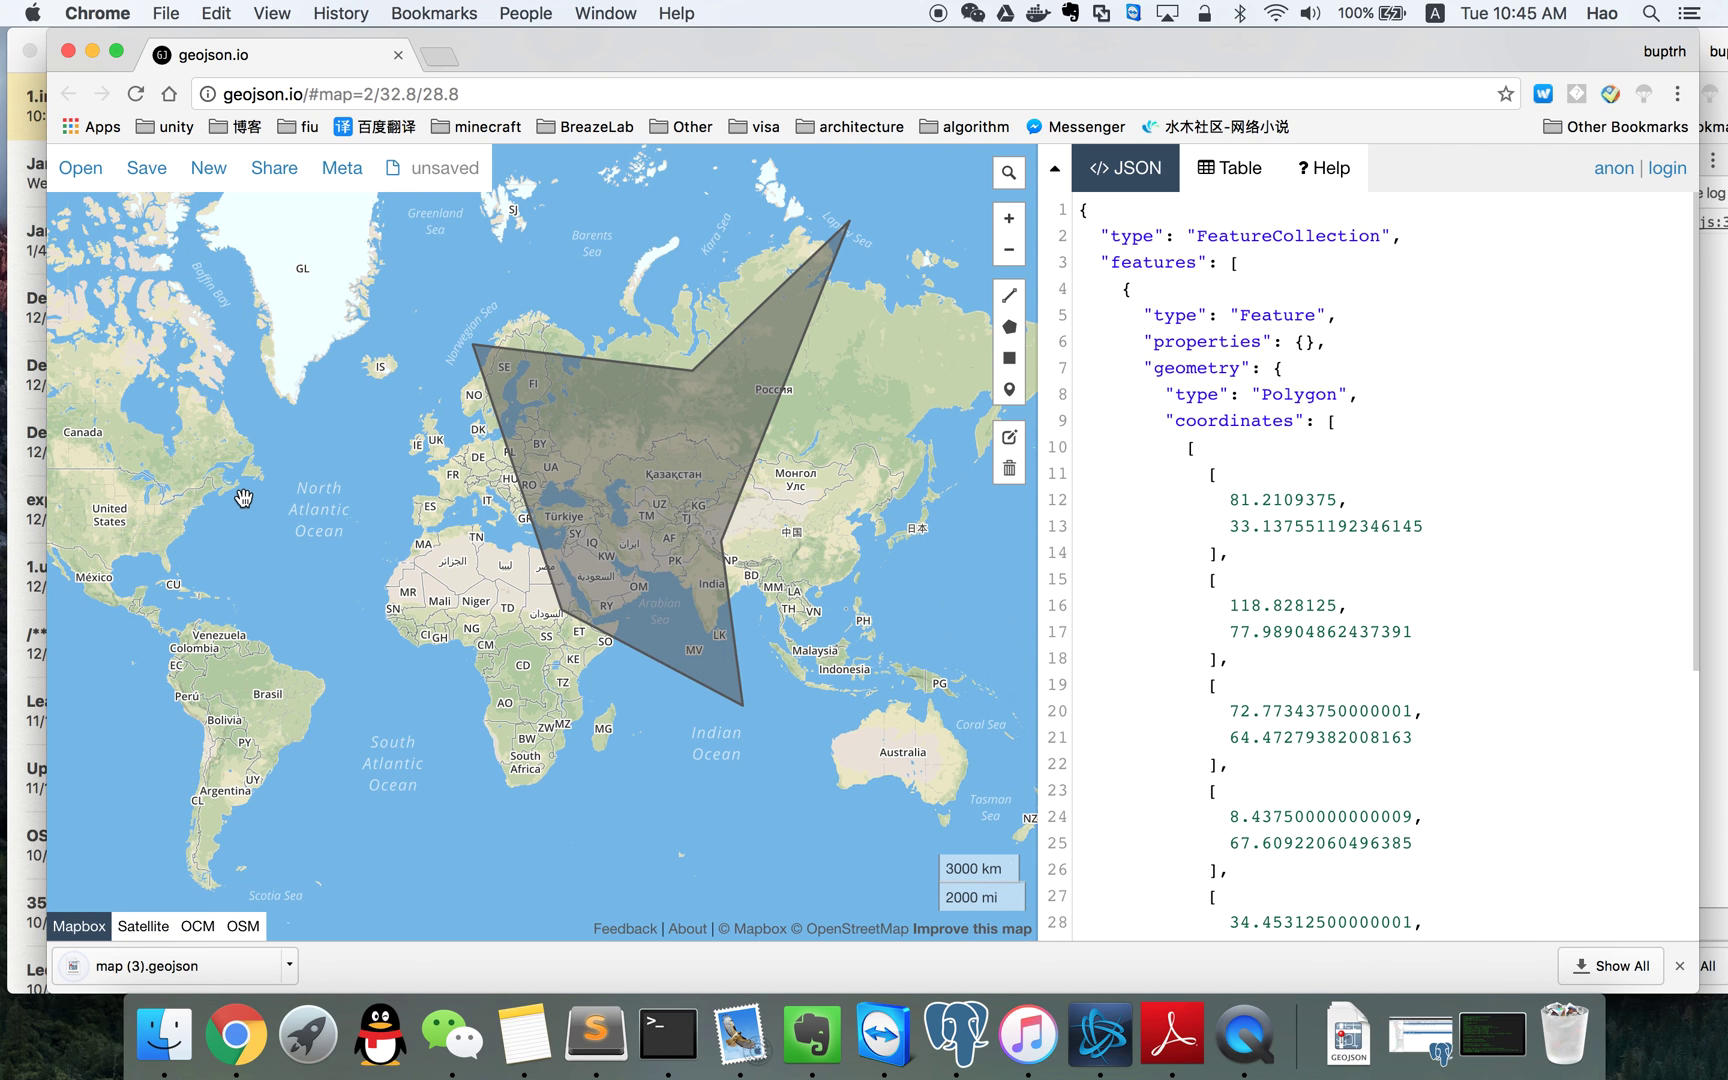
pyautogui.moveTo(145, 172)
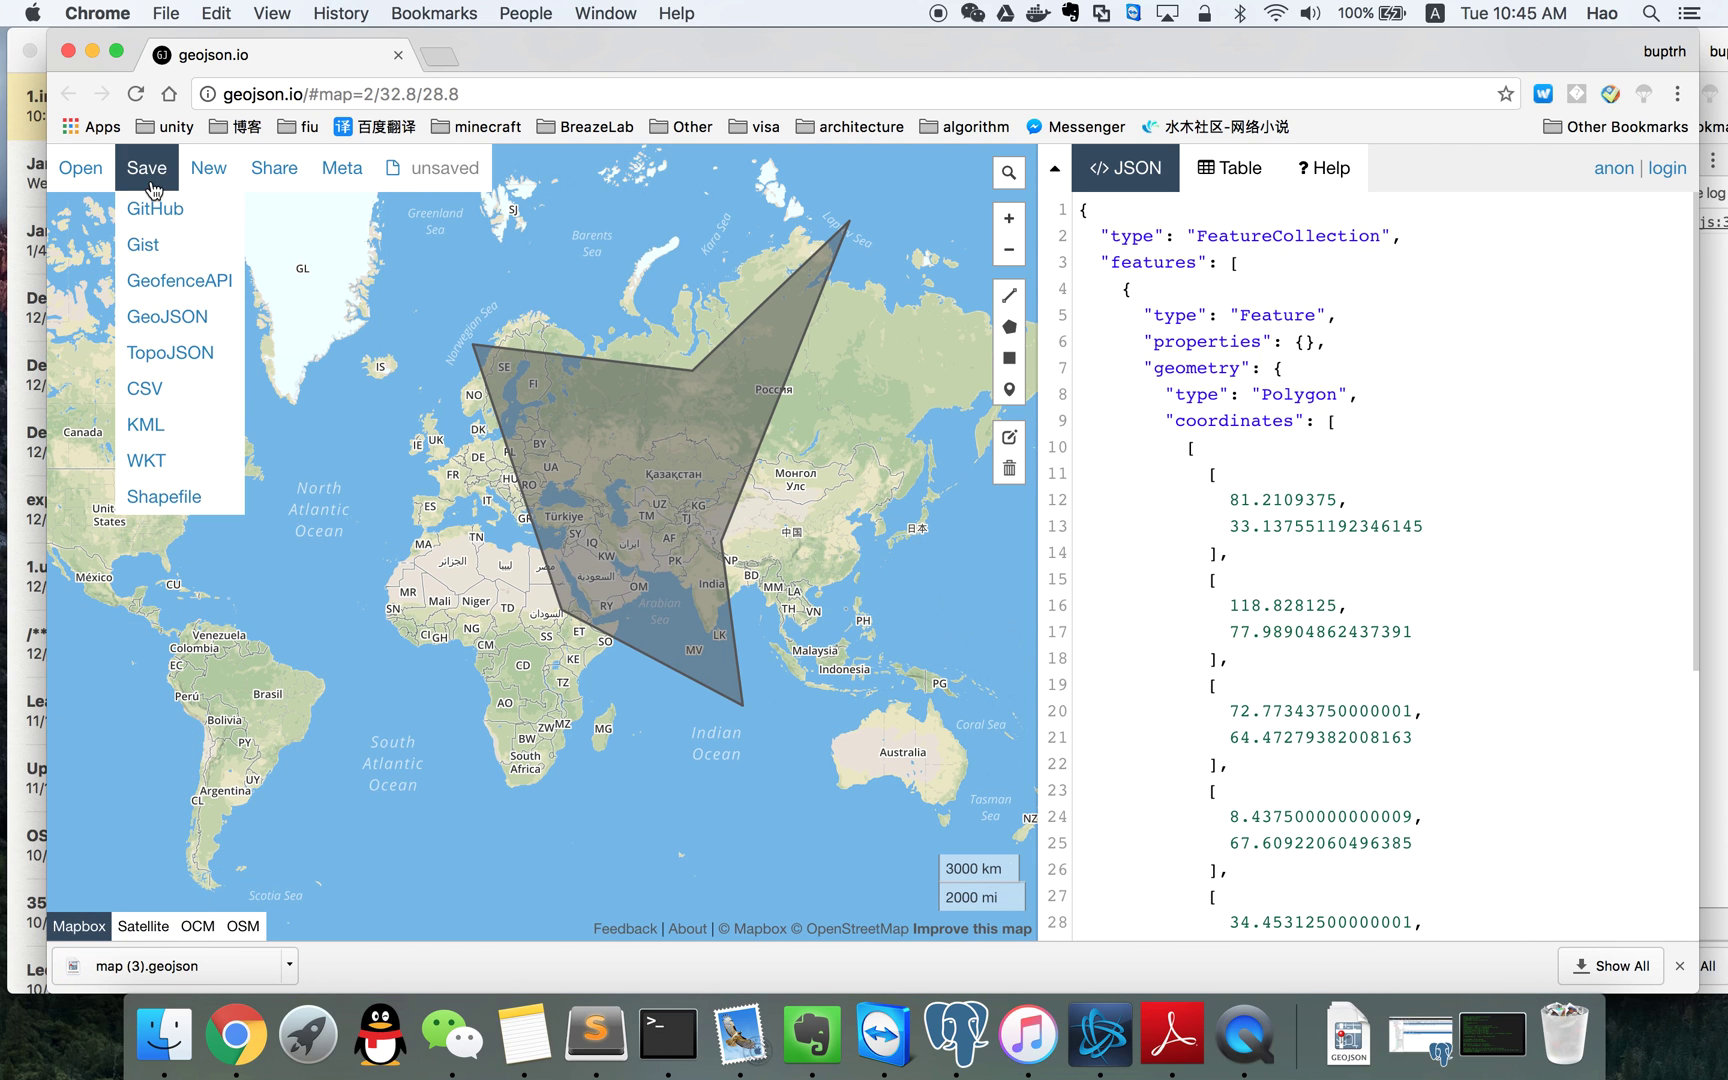
pyautogui.click(153, 258)
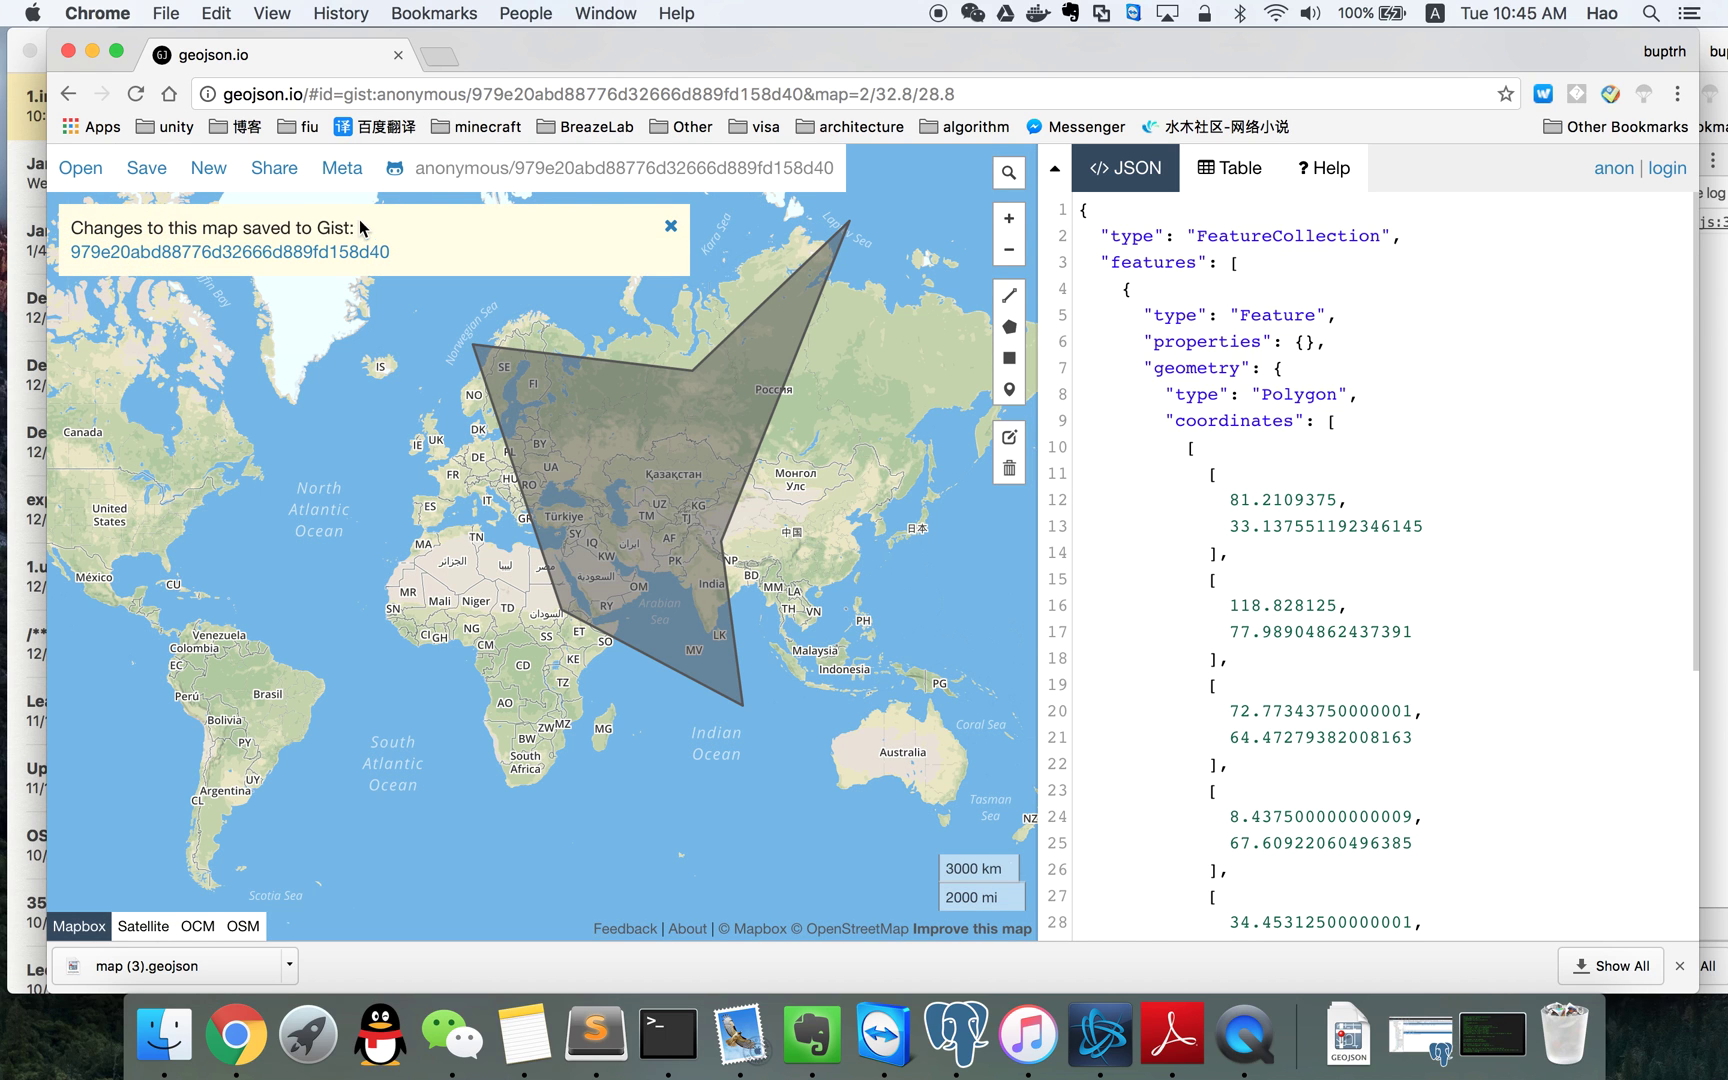
pyautogui.click(320, 257)
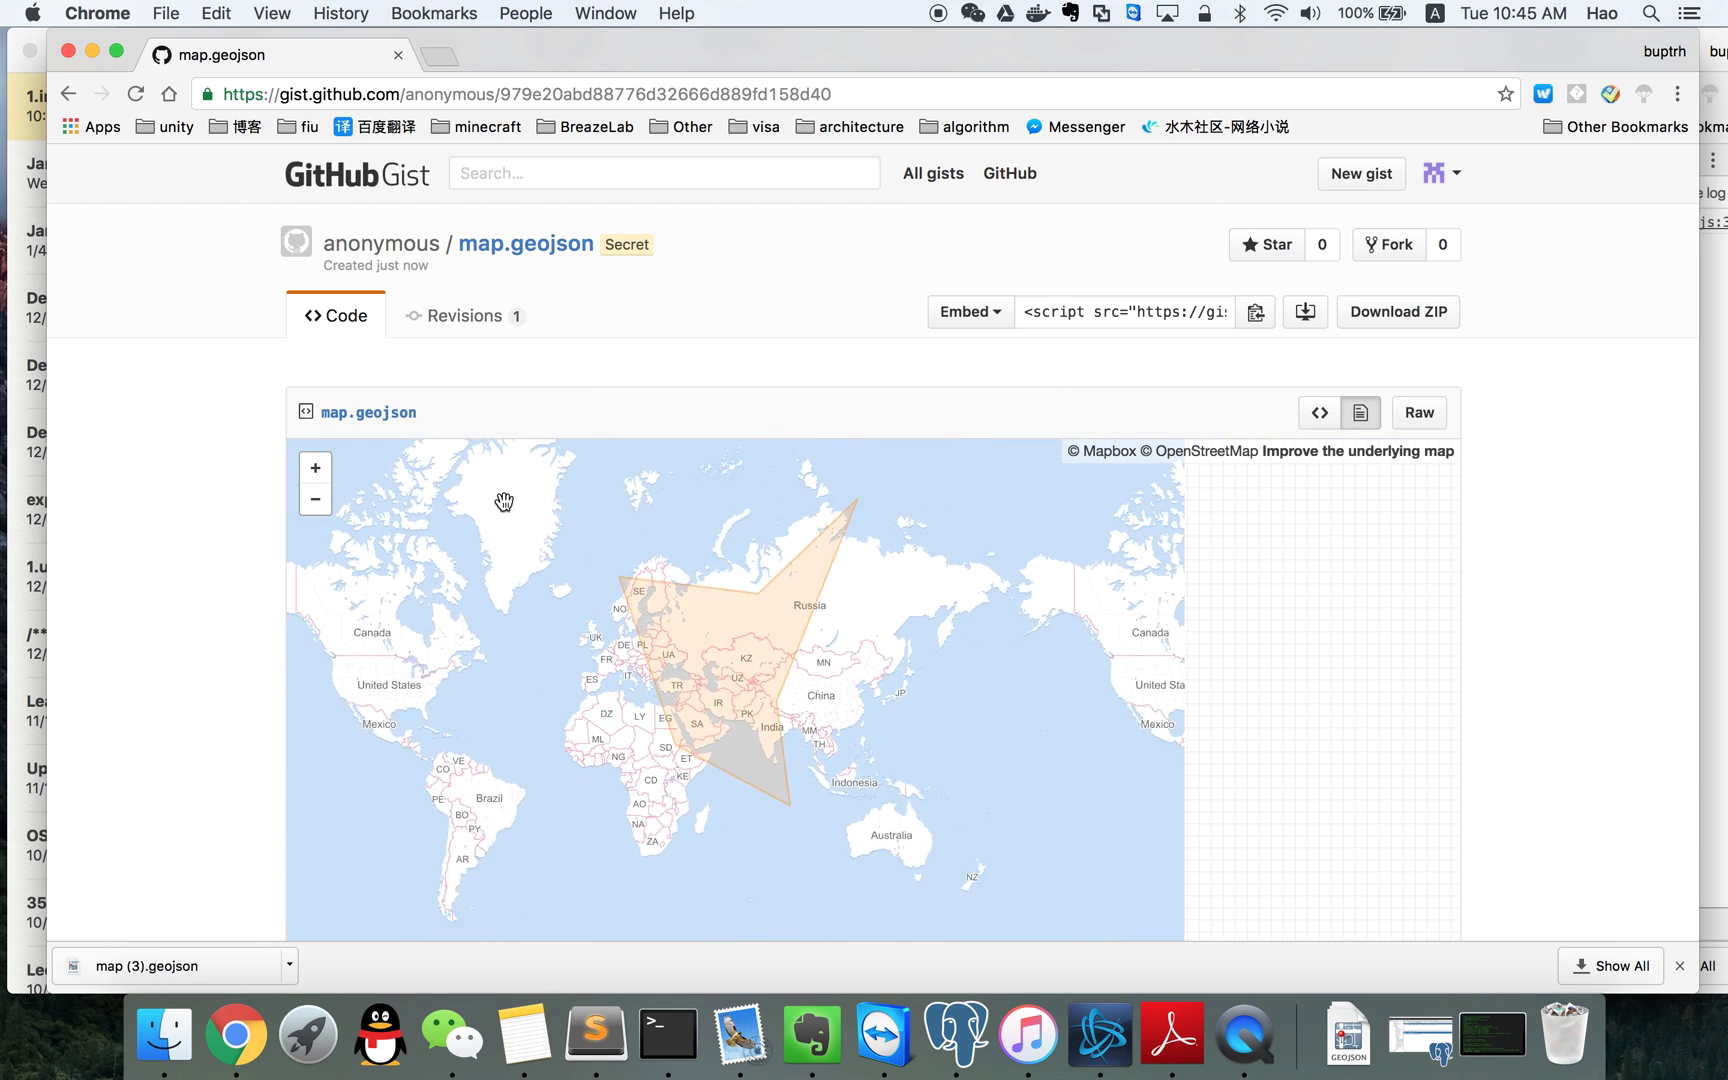
pyautogui.scroll(-5, 267, 548)
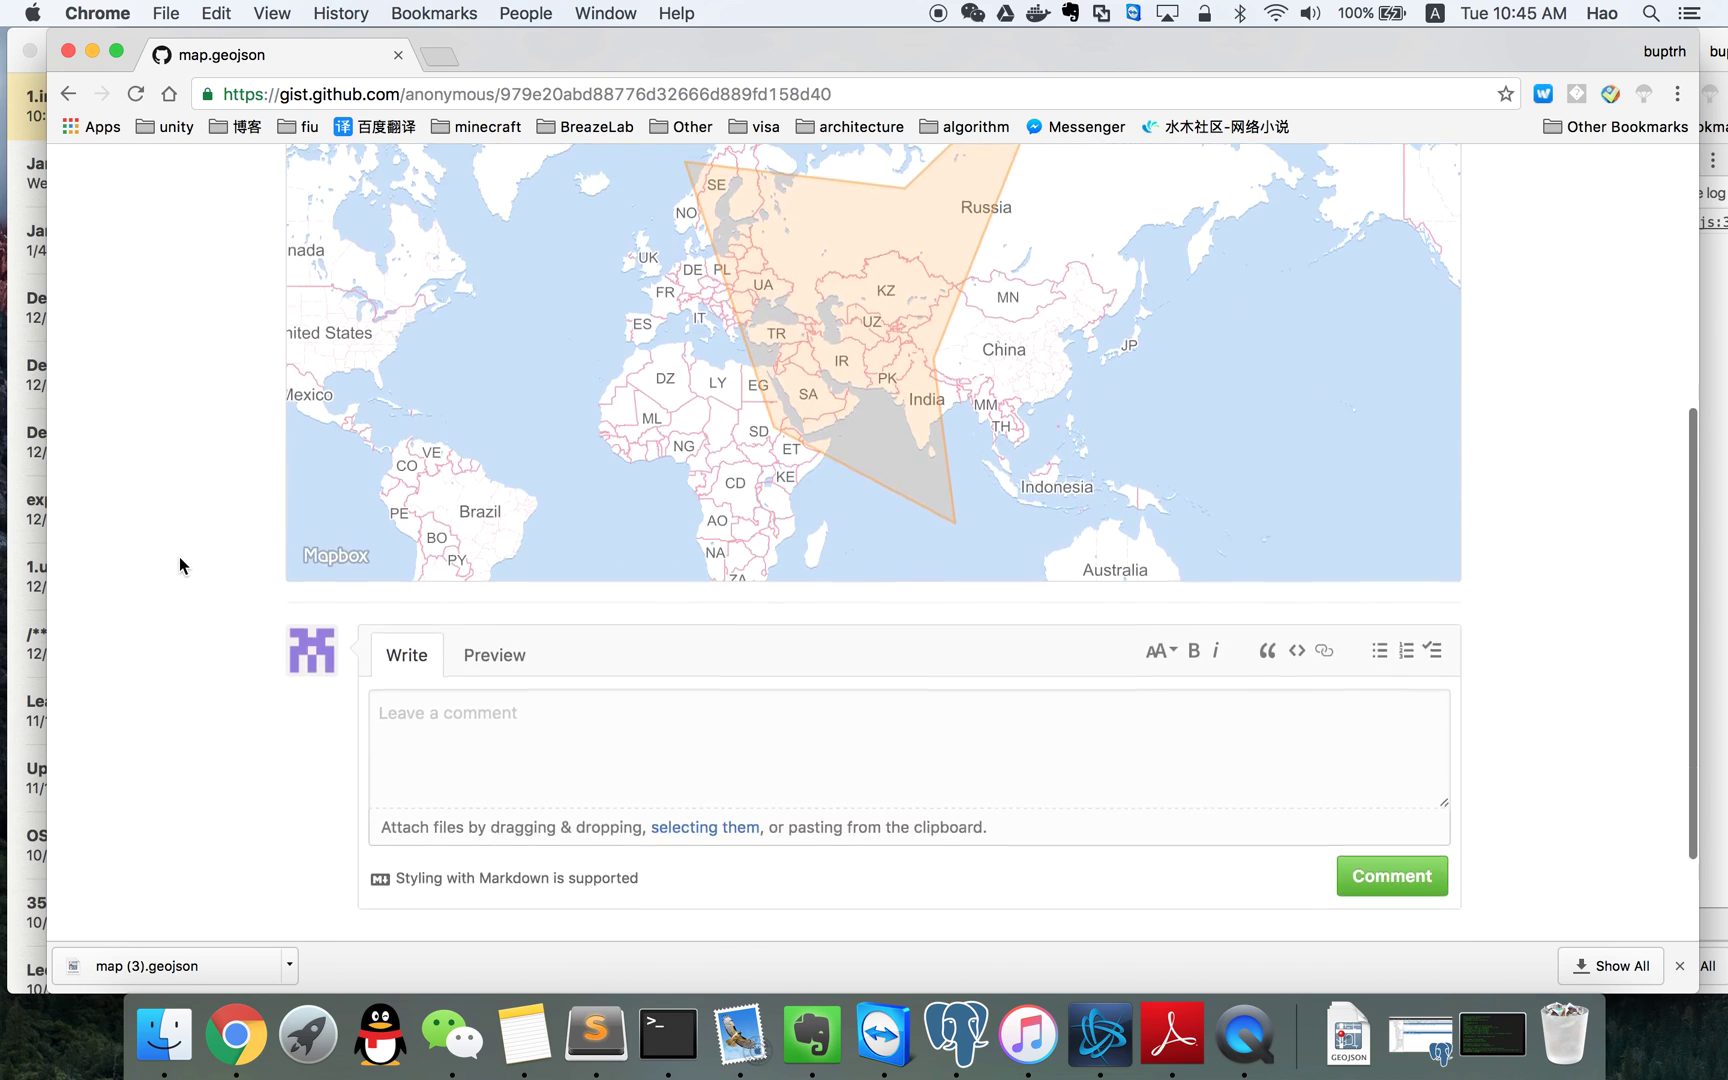
pyautogui.scroll(3, 180, 556)
pyautogui.hscroll(-5, 180, 556)
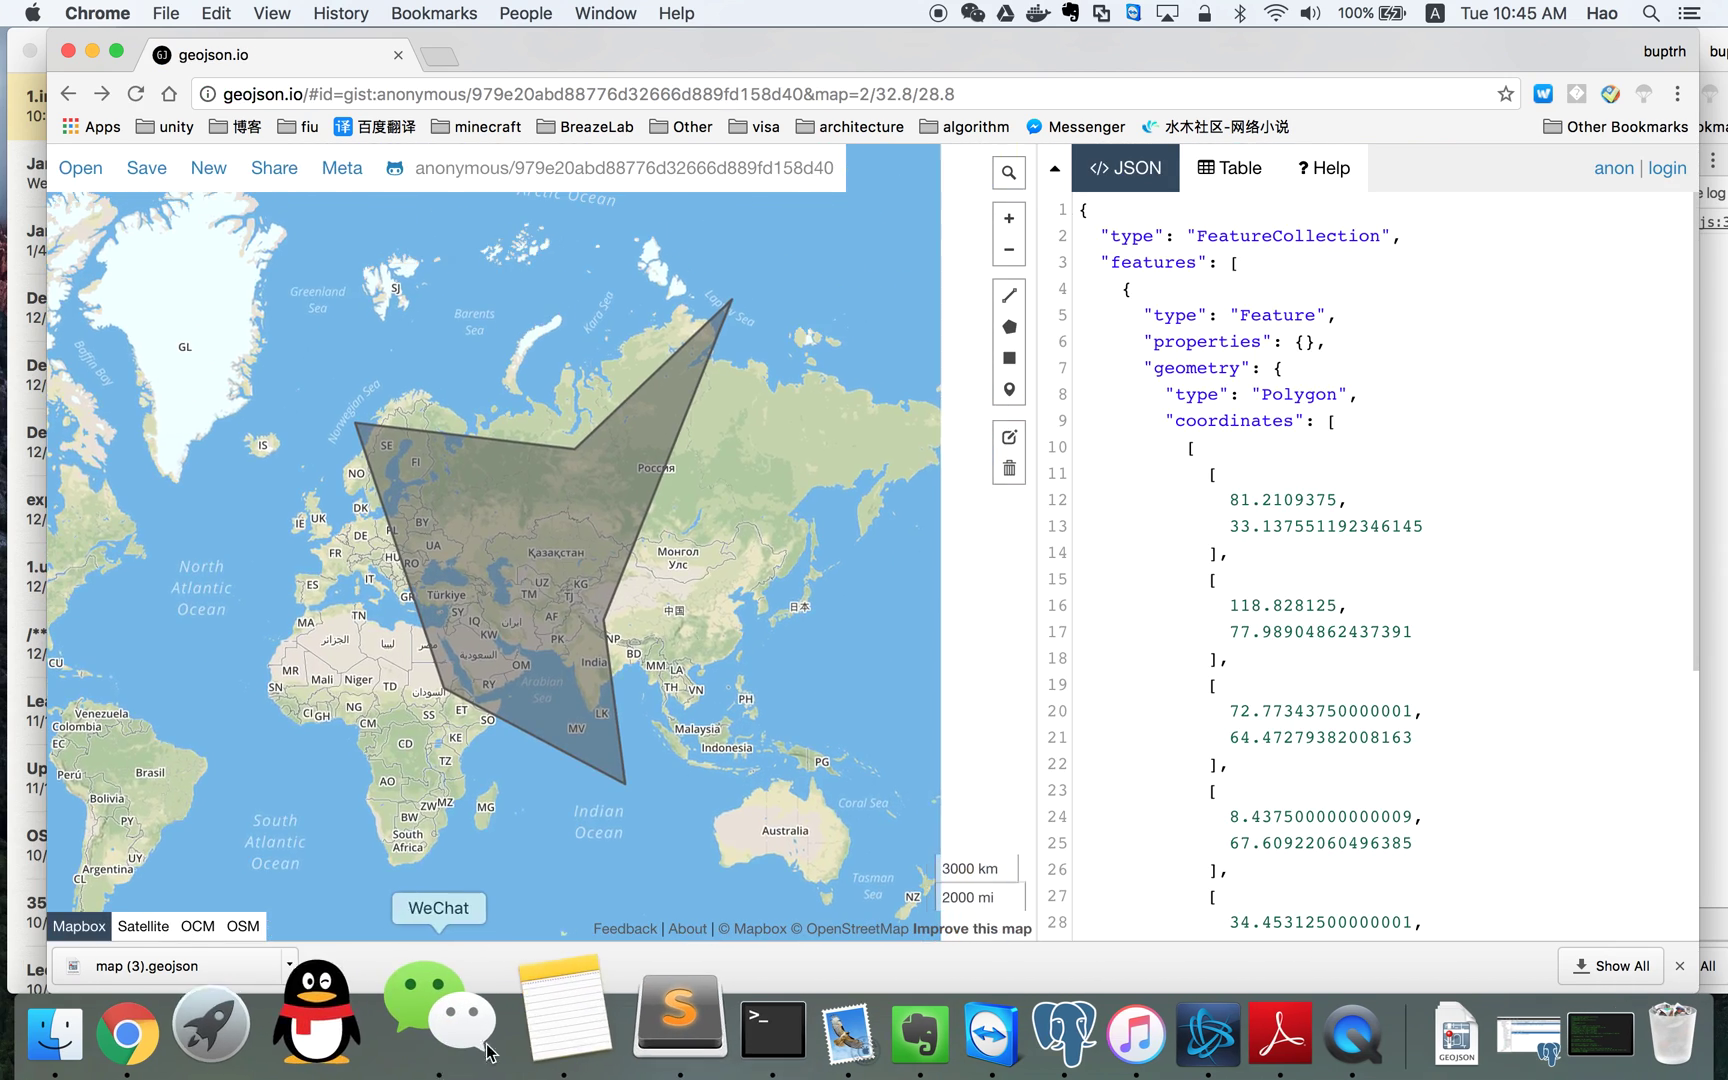
# Highlight the save and export and new tehran checklist items, then start a new blank map
pyautogui.click(524, 1035)
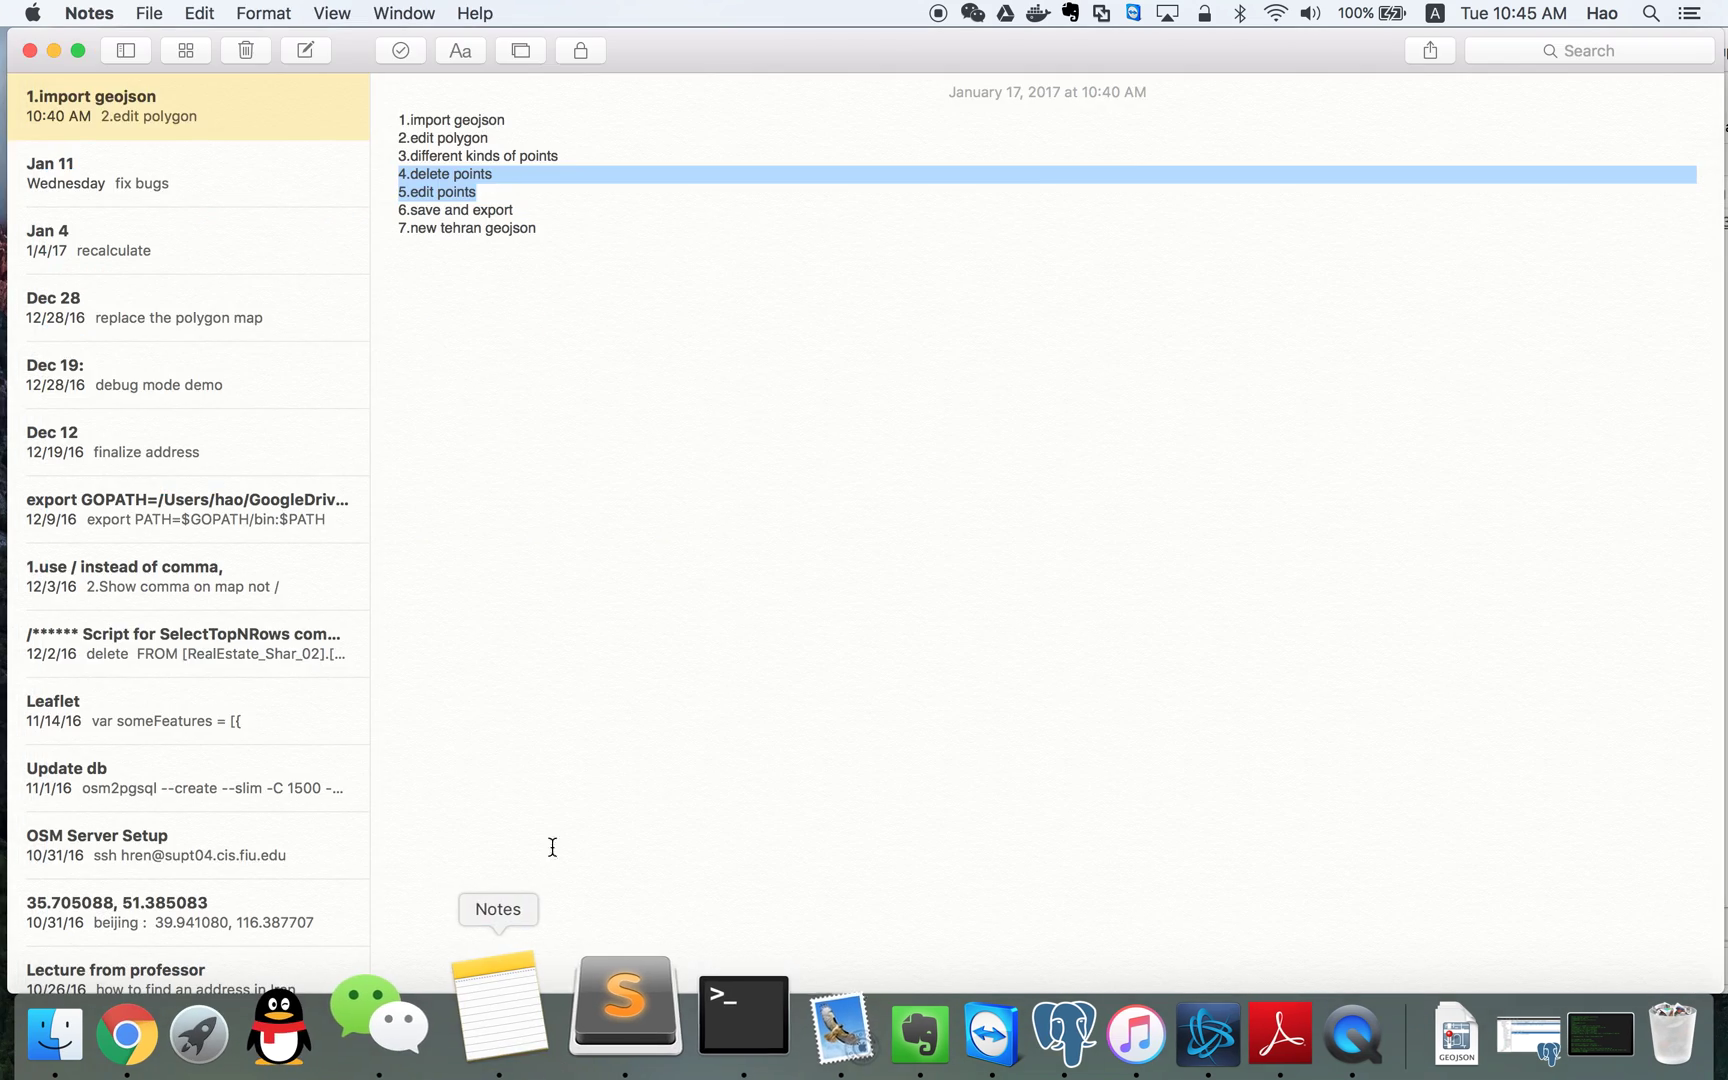
pyautogui.click(565, 229)
pyautogui.moveTo(581, 230); pyautogui.dragTo(578, 208)
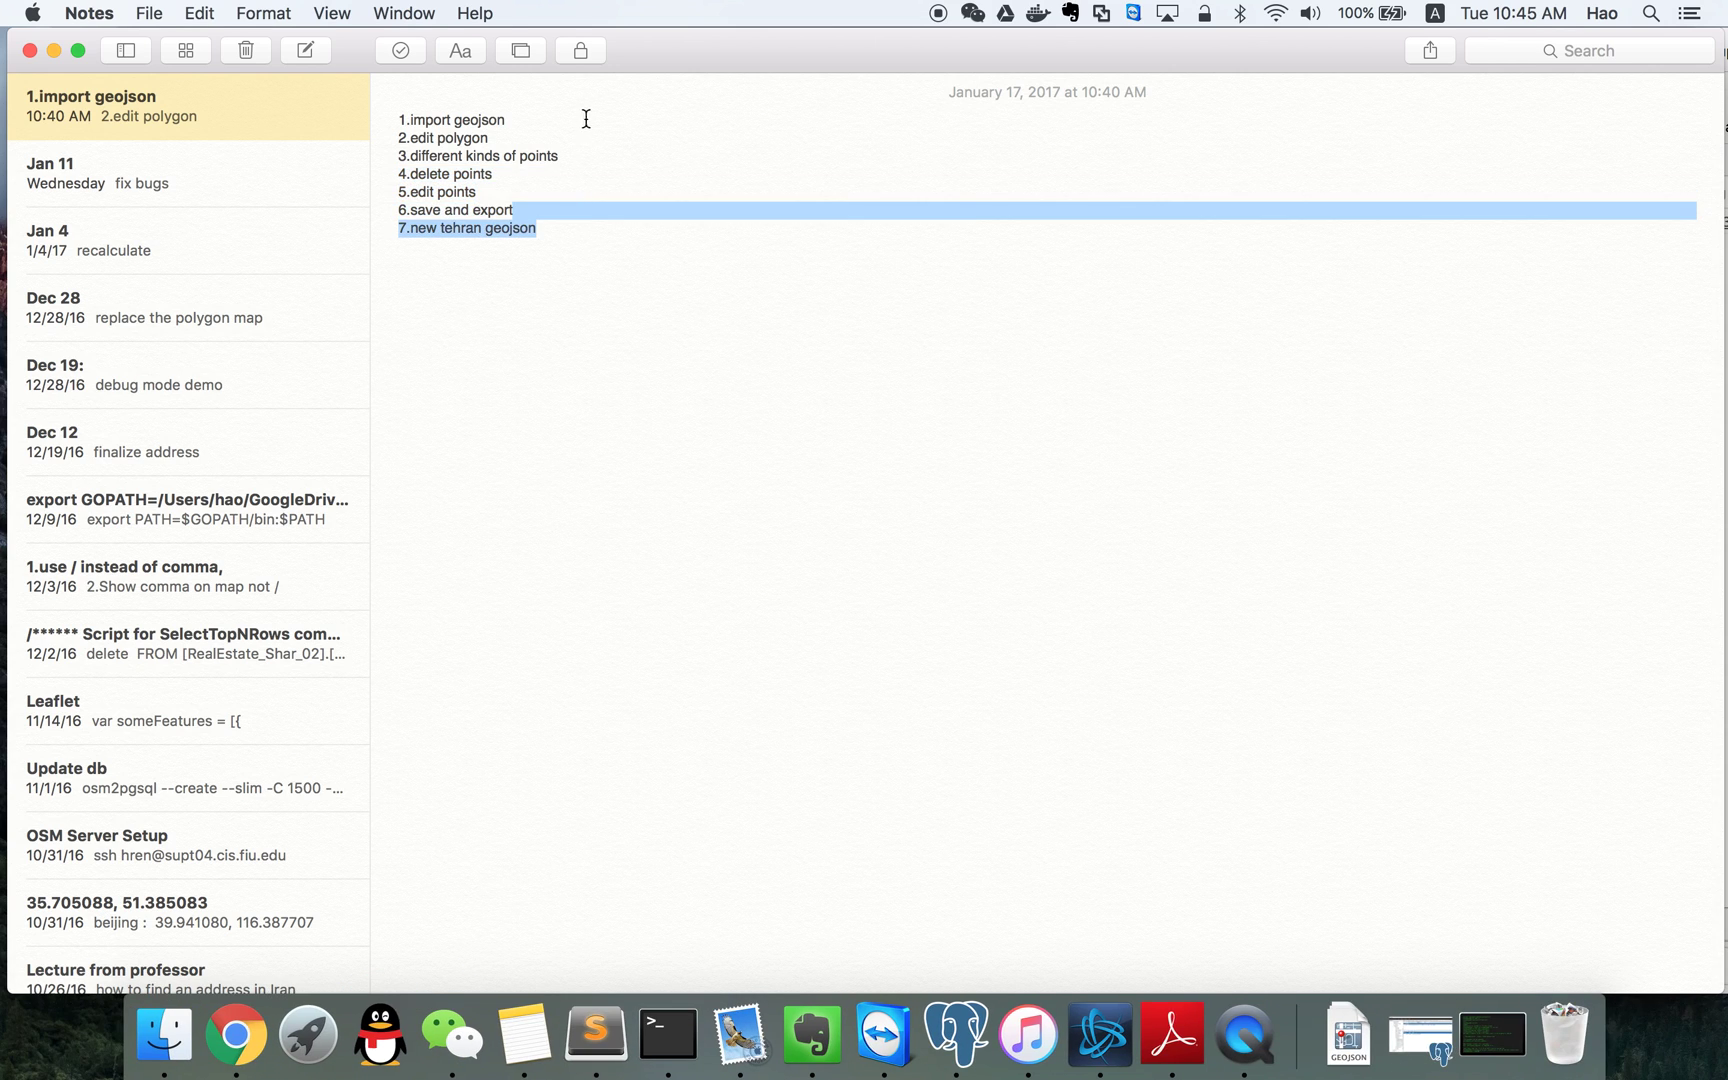
pyautogui.click(553, 119)
pyautogui.press('super+Tab')
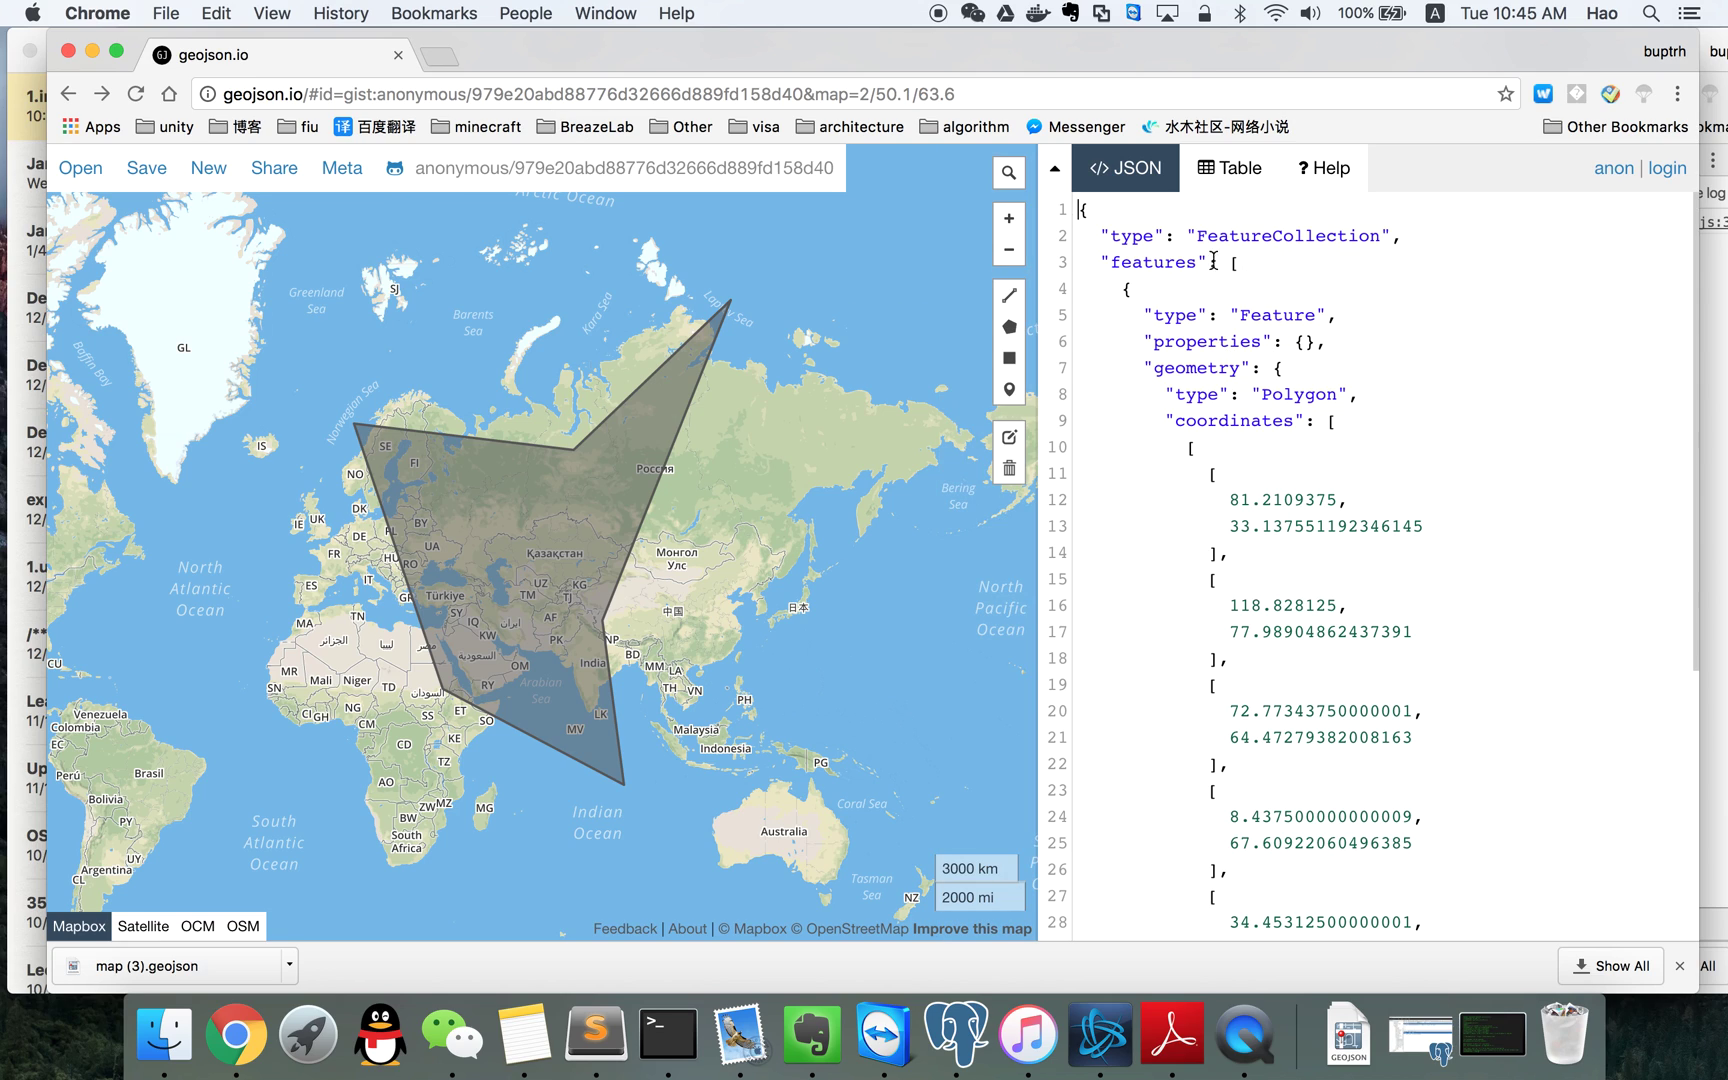
pyautogui.click(212, 168)
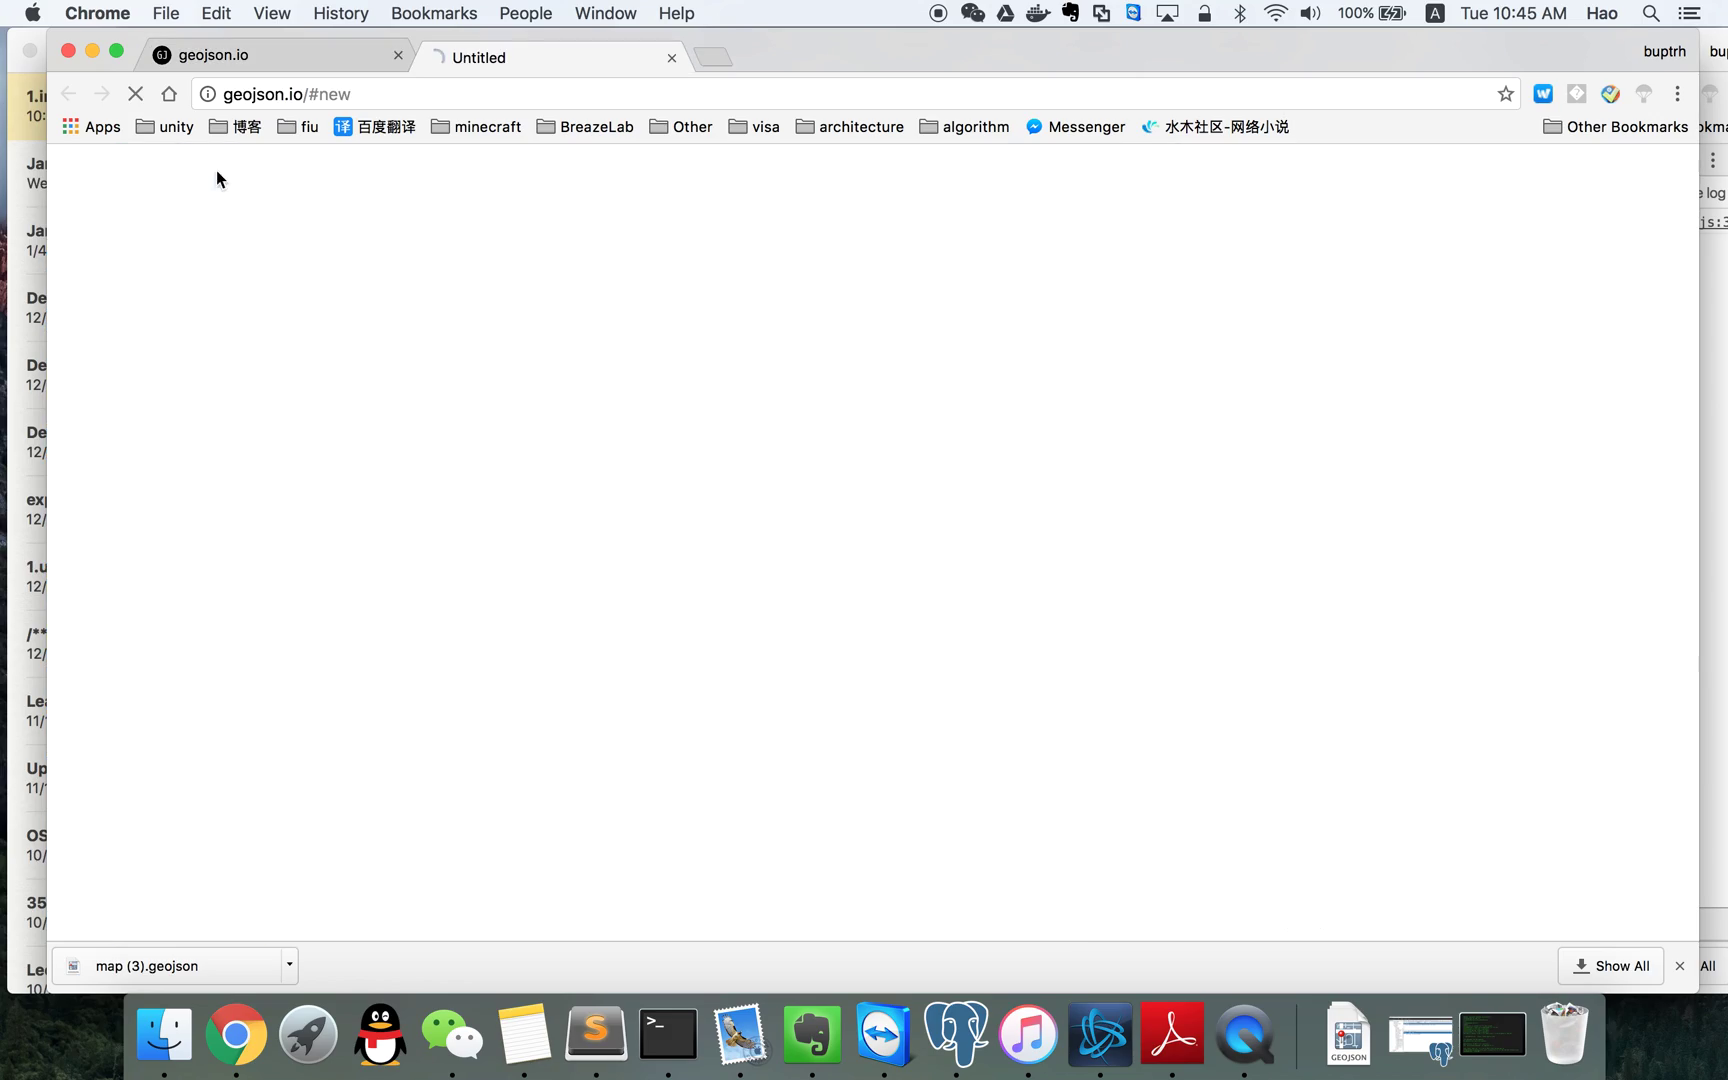
pyautogui.click(398, 55)
# Copy all of map (1).geojson in Sublime Text and delete geojson.io's placeholder FeatureCollection
pyautogui.press('super+Tab')
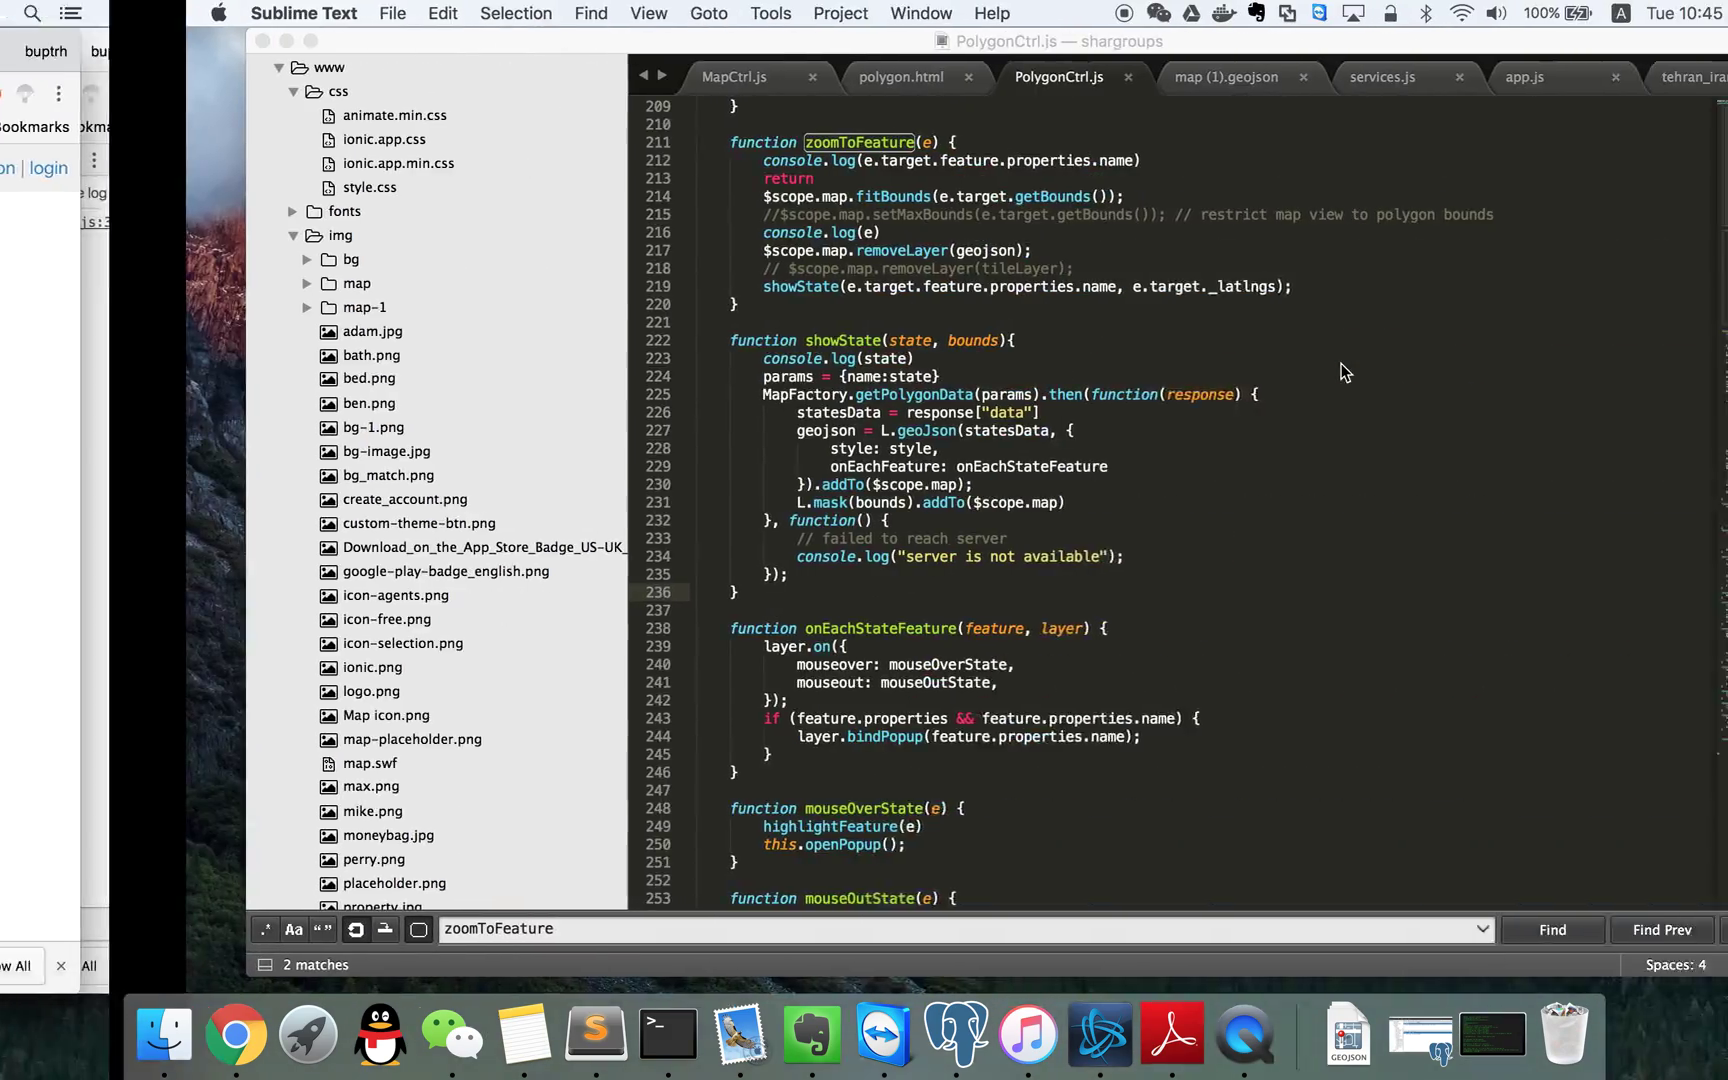
pyautogui.click(1043, 70)
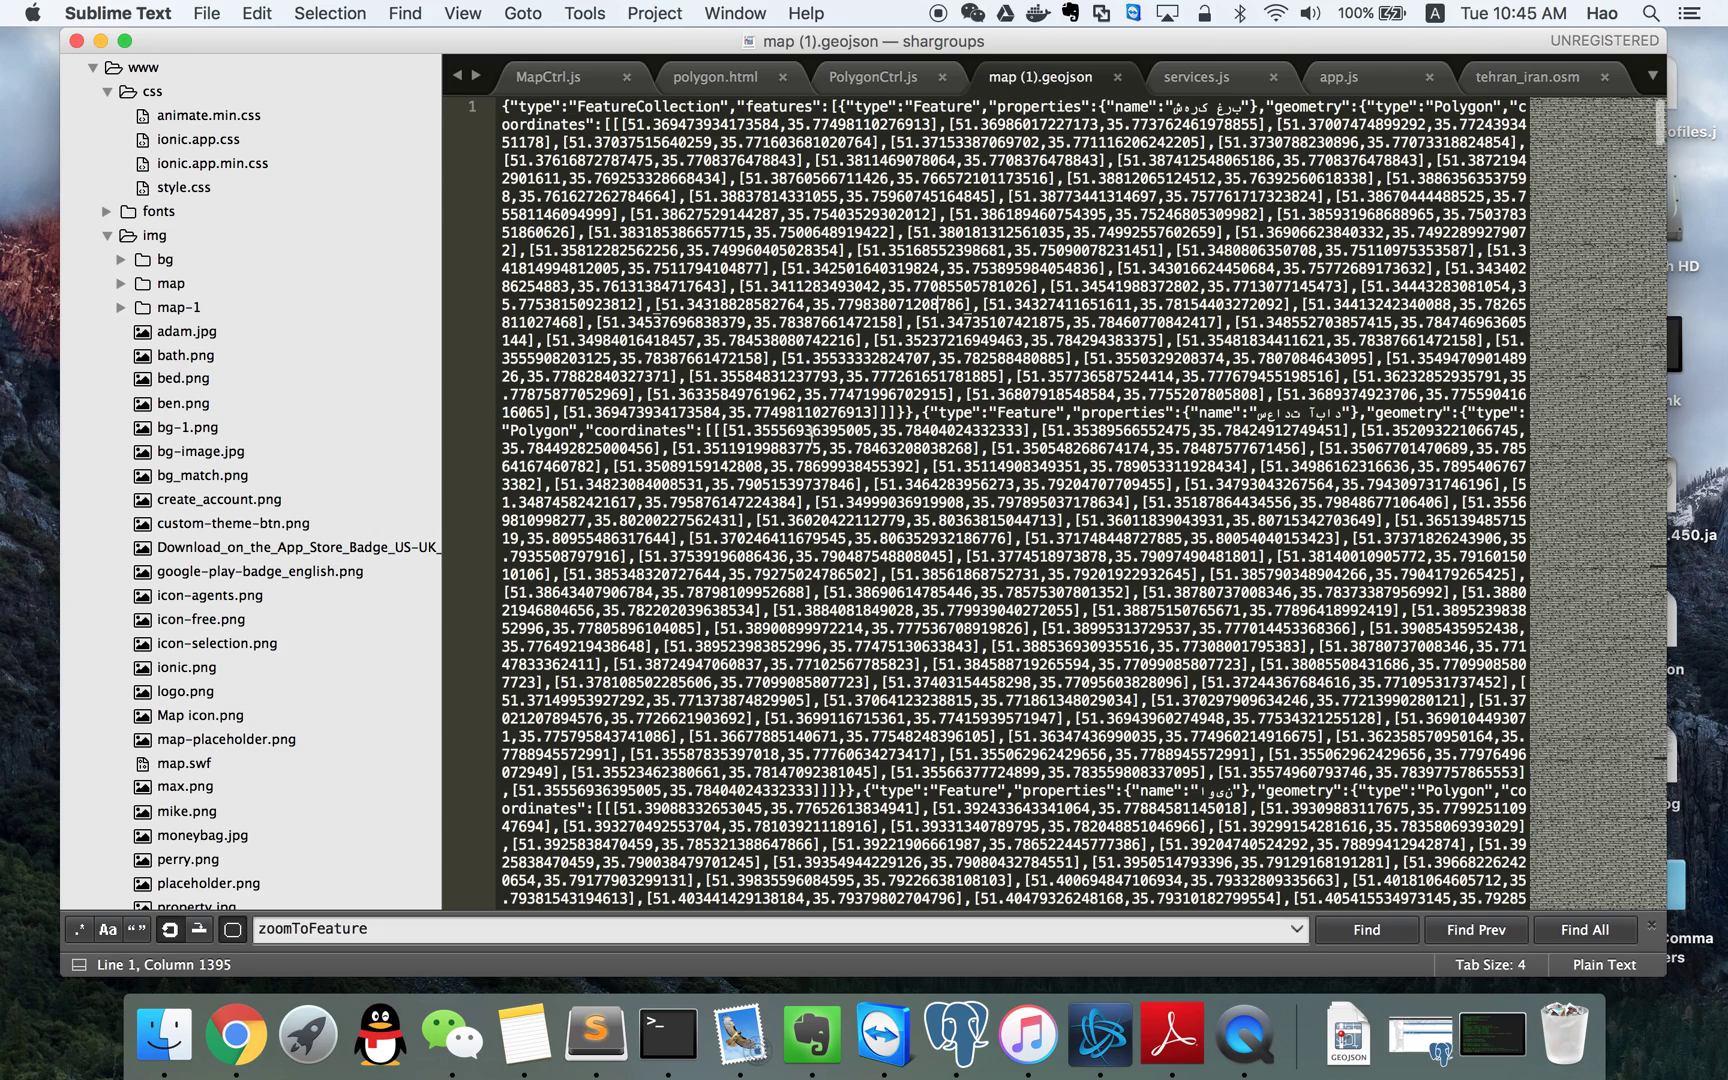
pyautogui.press('super+a')
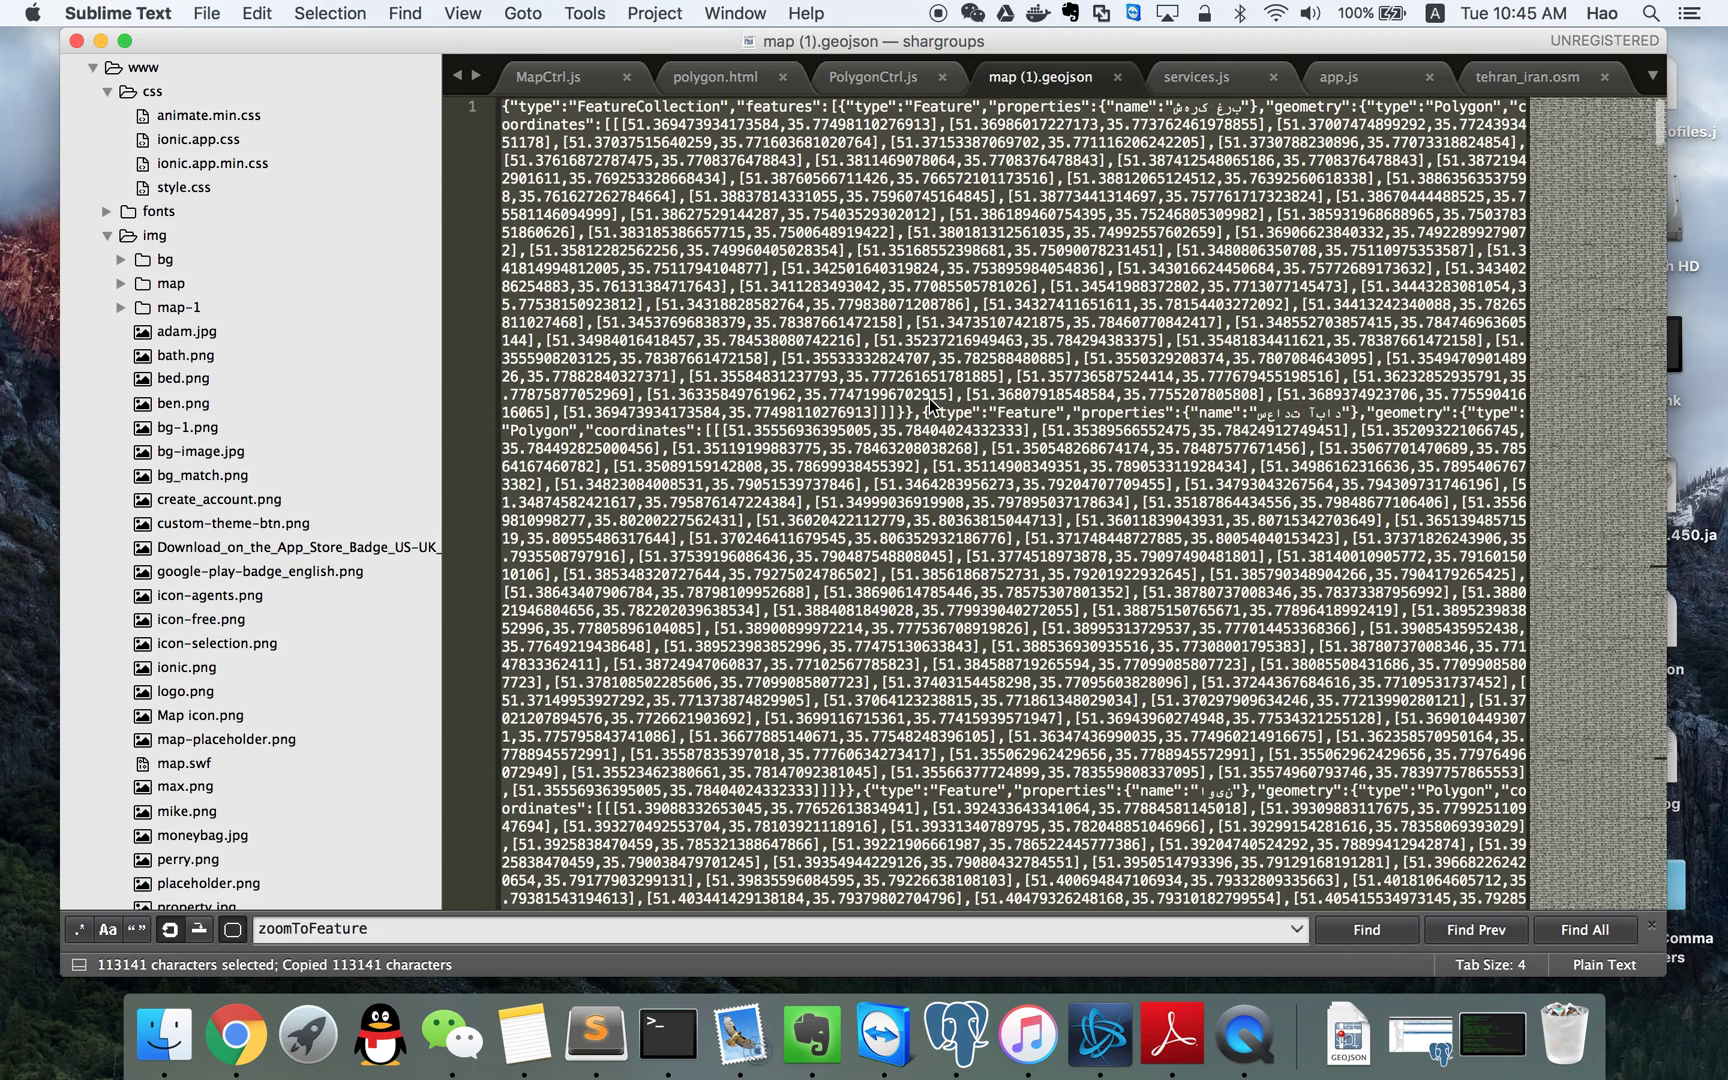
pyautogui.press('super+Tab')
pyautogui.click(1282, 343)
pyautogui.press('super+a')
pyautogui.press('BackSpace')
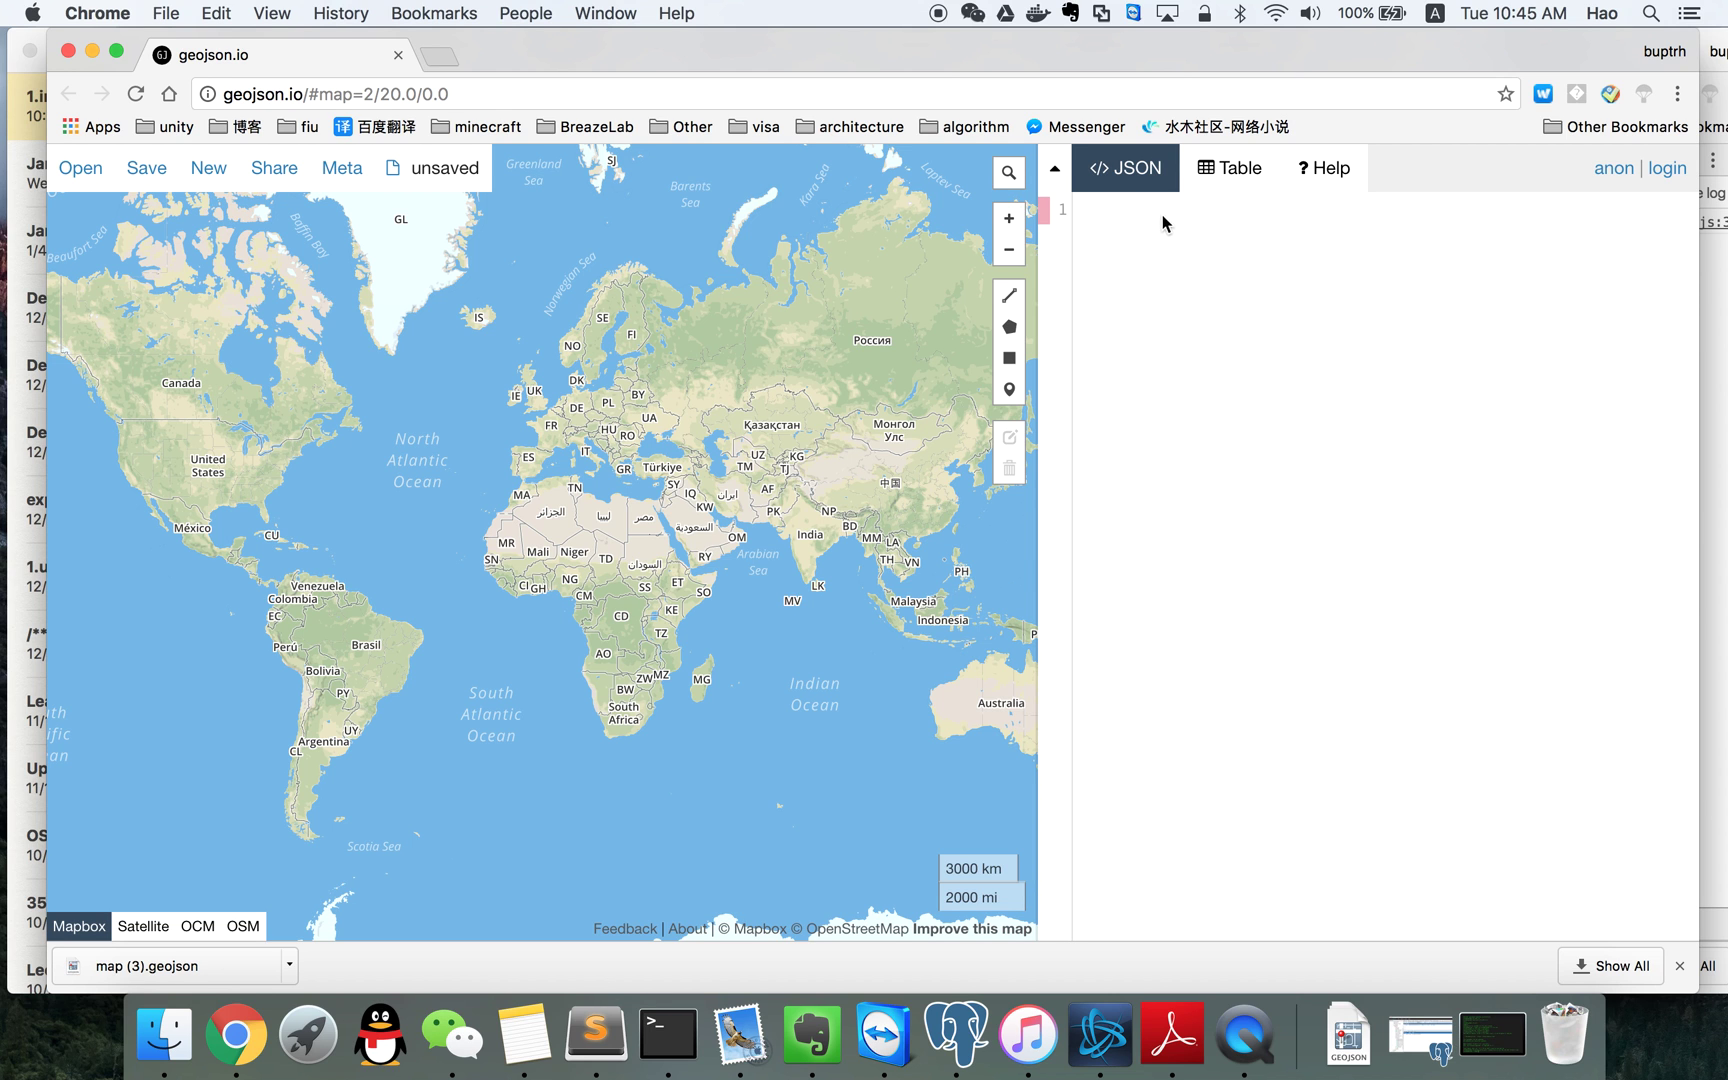
# Paste the Tehran district GeoJSON into the editor and centre the districts on the map
pyautogui.press('super+v')
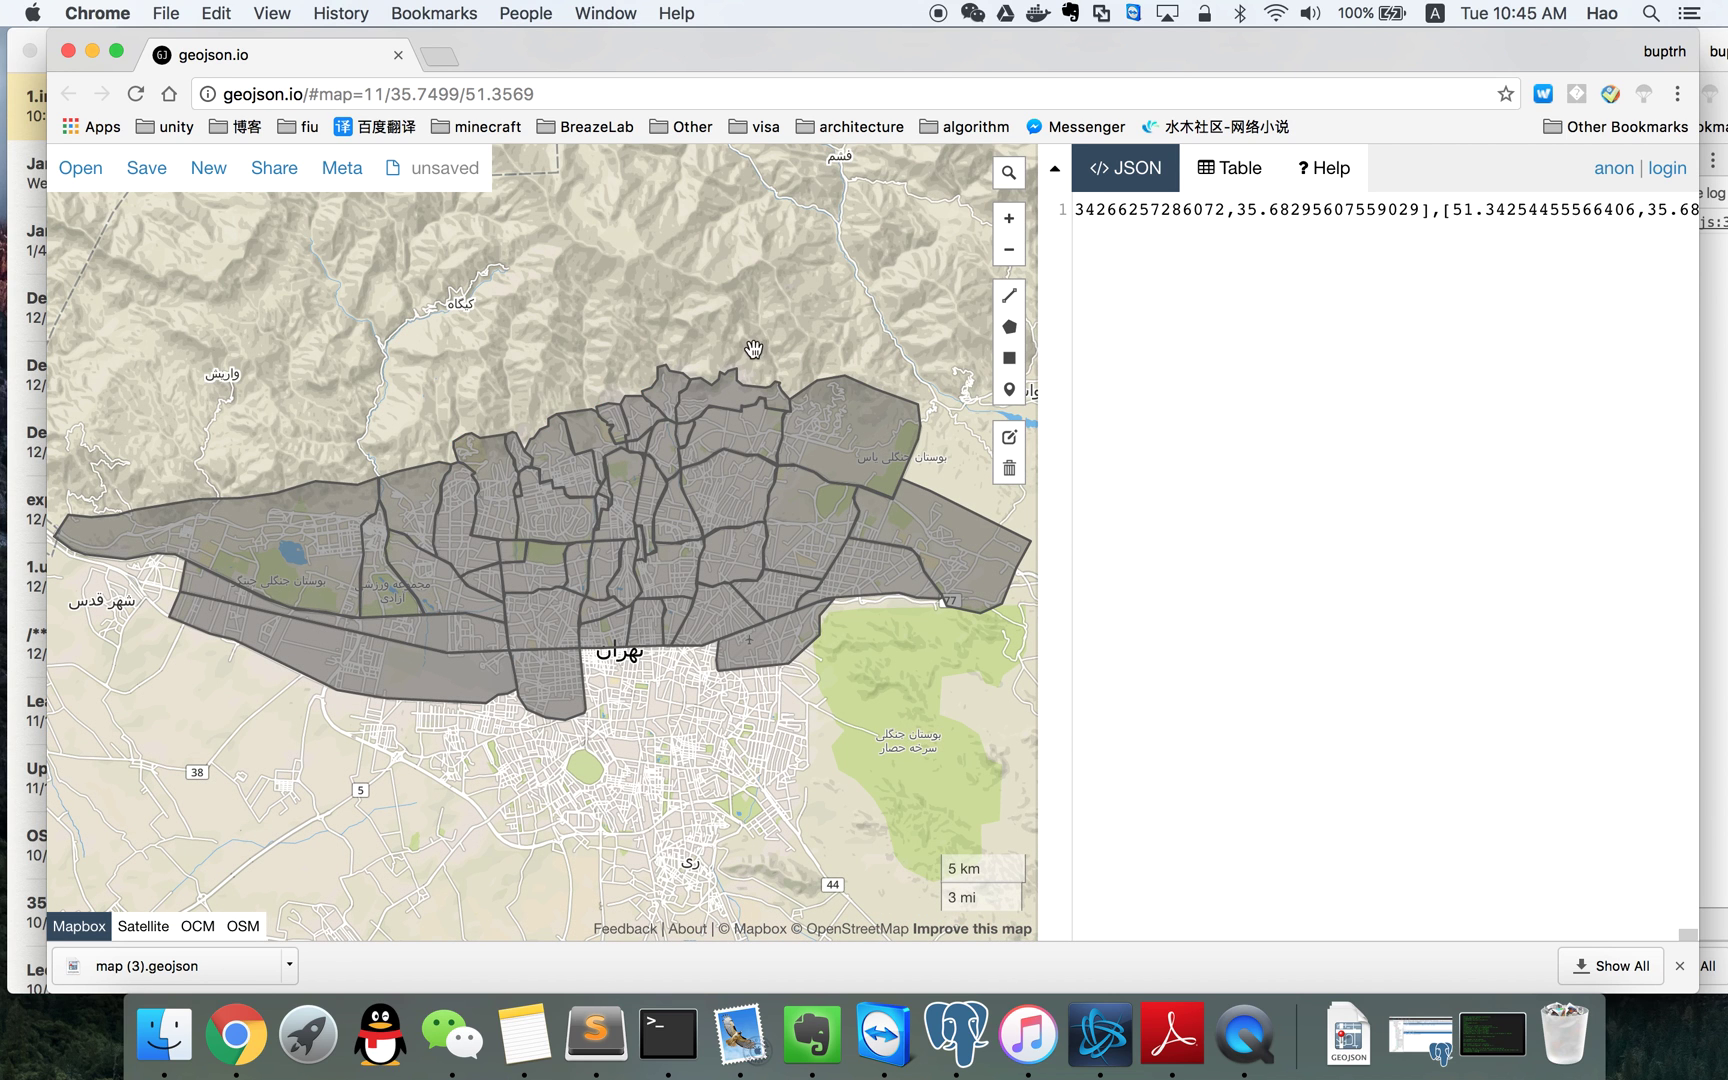
pyautogui.scroll(-10, 600, 612)
pyautogui.scroll(10, 592, 615)
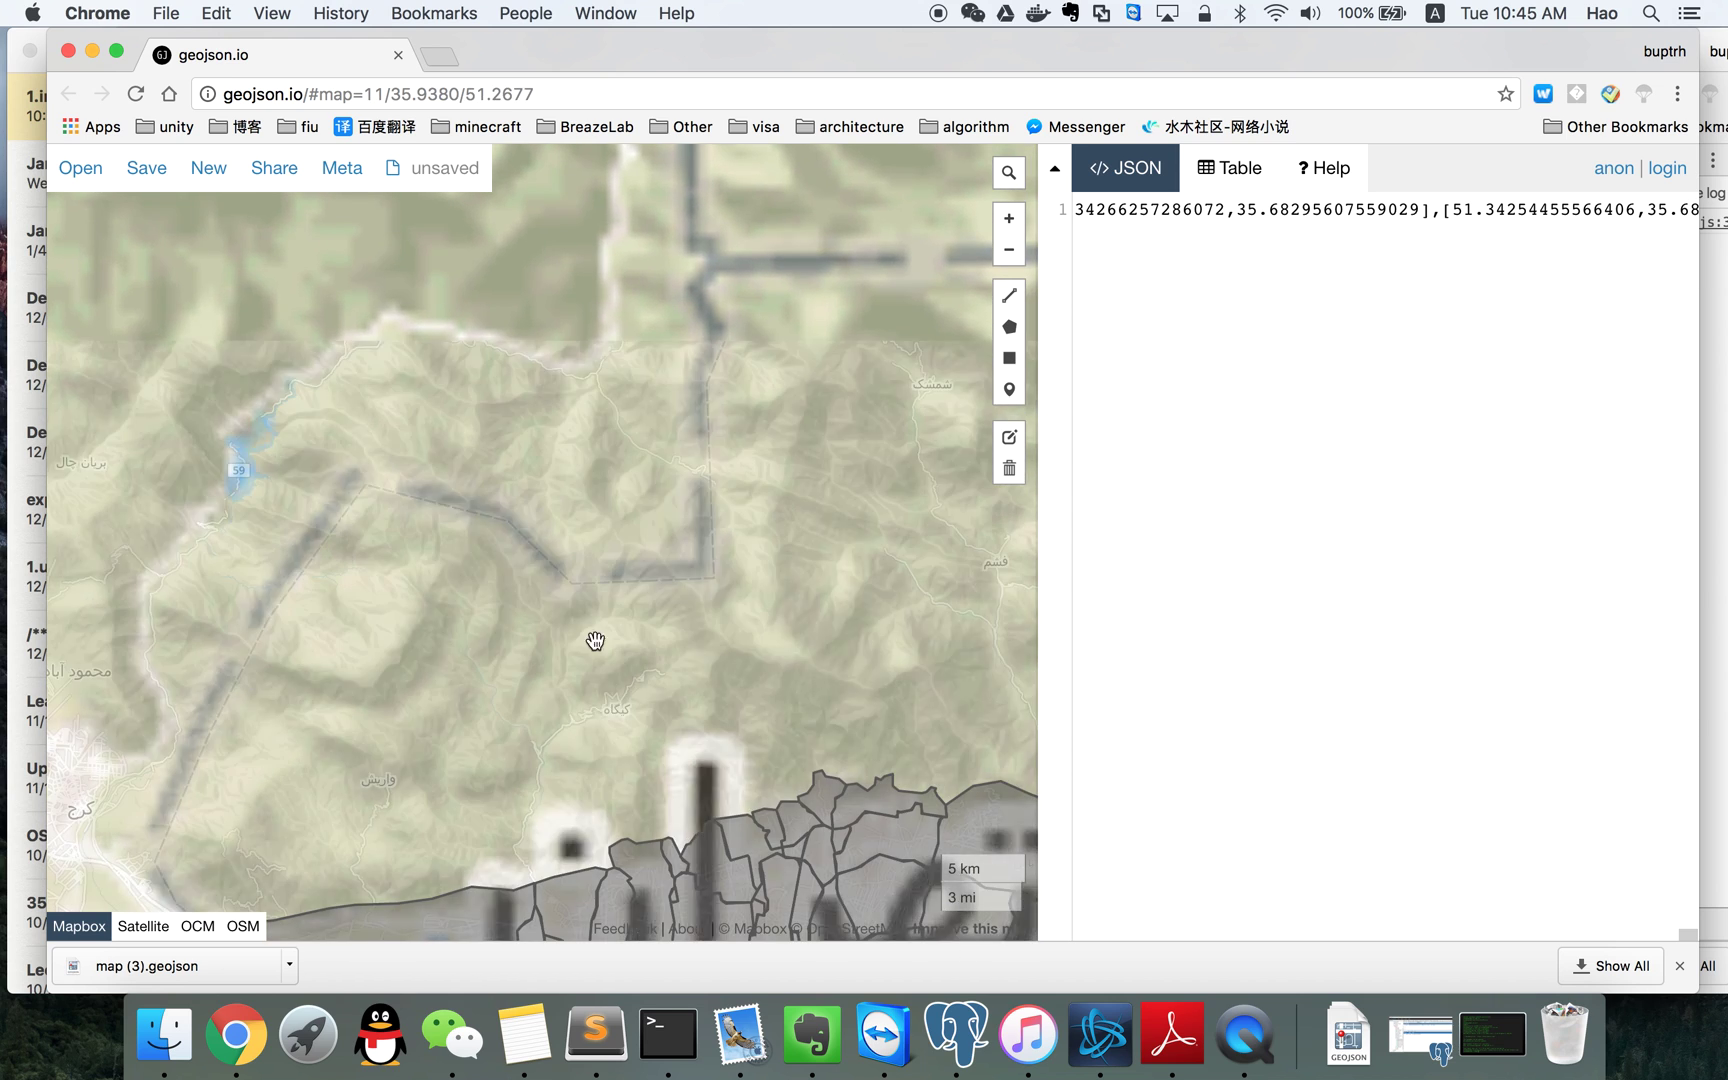
pyautogui.moveTo(575, 366); pyautogui.dragTo(538, 255)
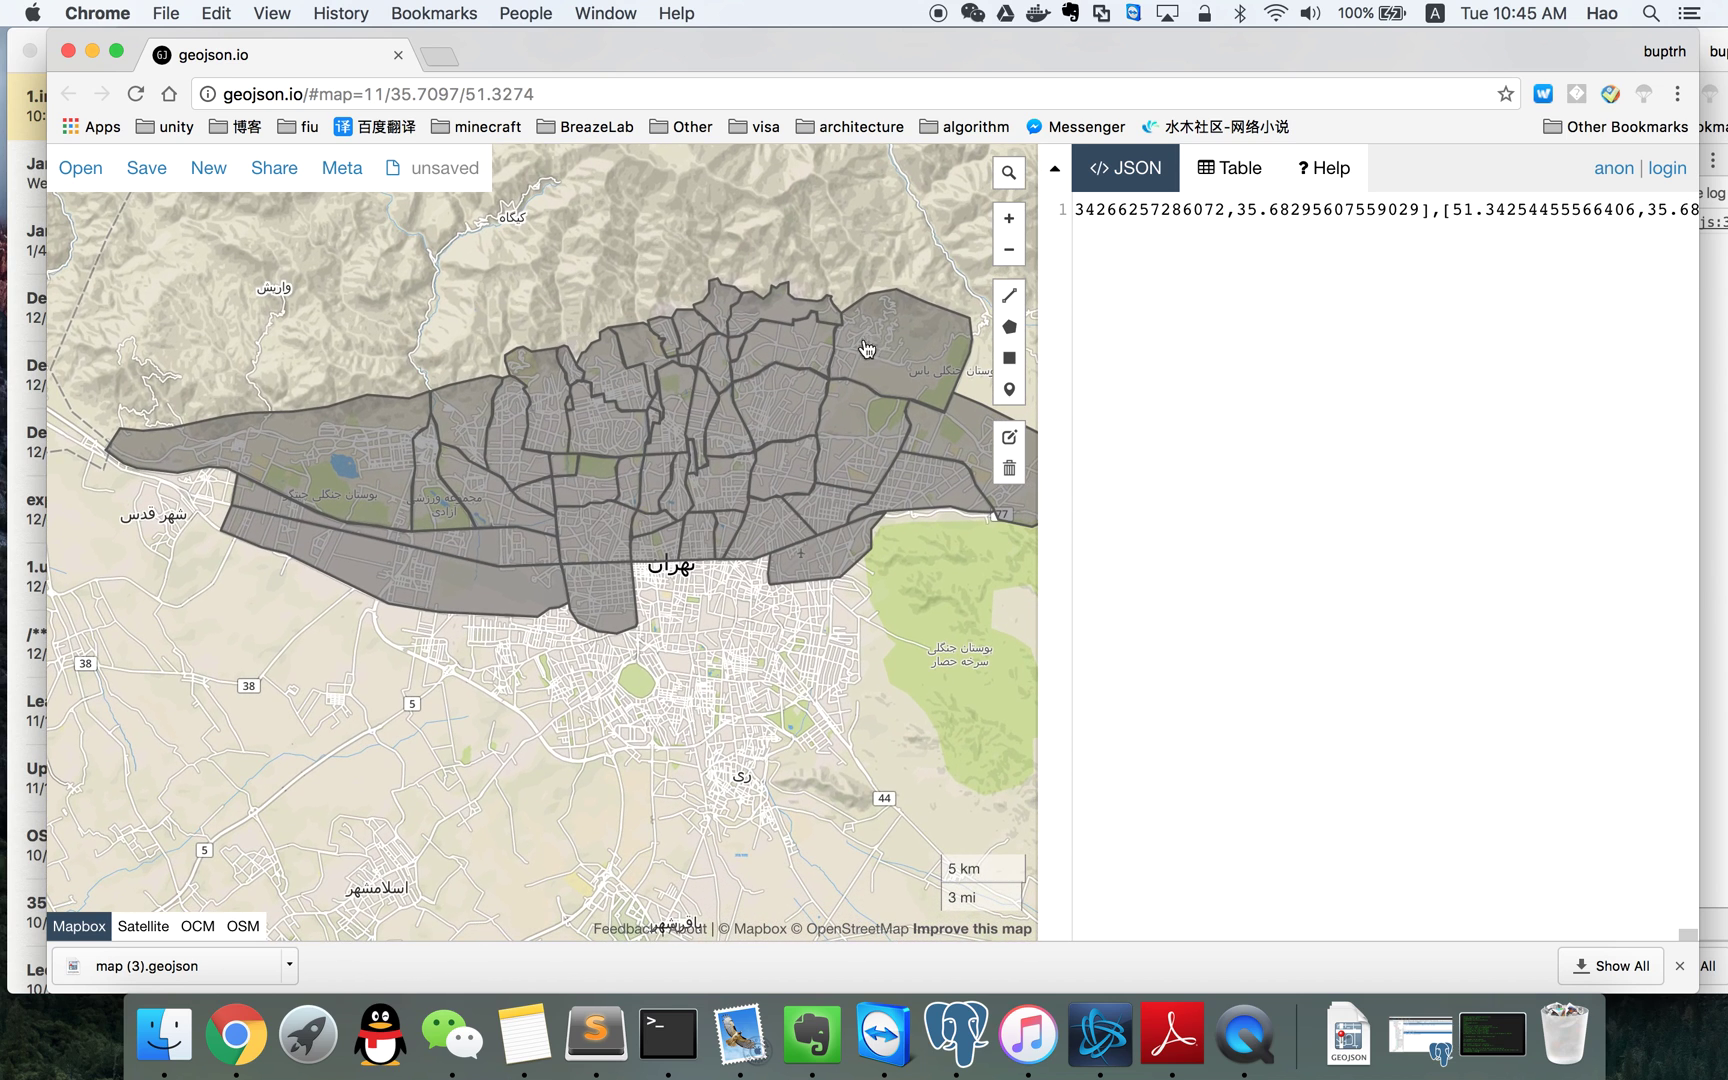
# Check the district names in the Table view, then inspect one district's properties and cancel
pyautogui.click(1242, 188)
pyautogui.click(1095, 180)
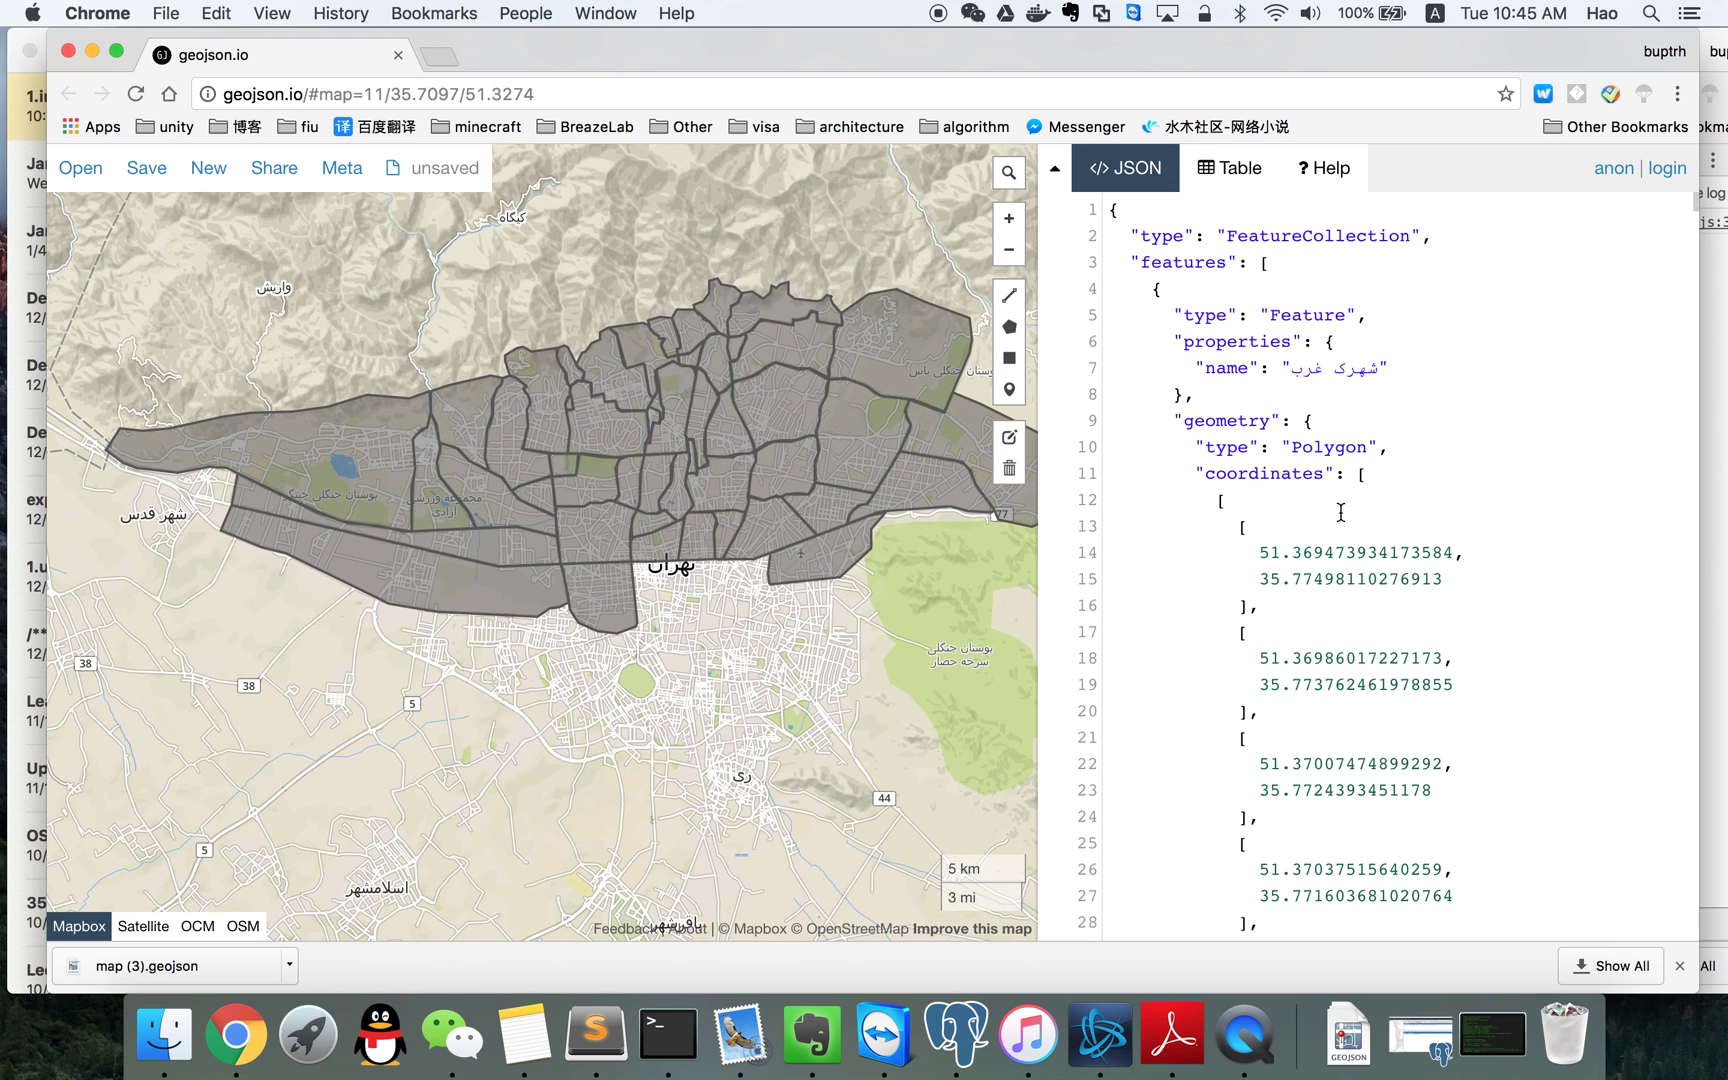
pyautogui.scroll(-20, 1408, 590)
pyautogui.scroll(-20, 1408, 590)
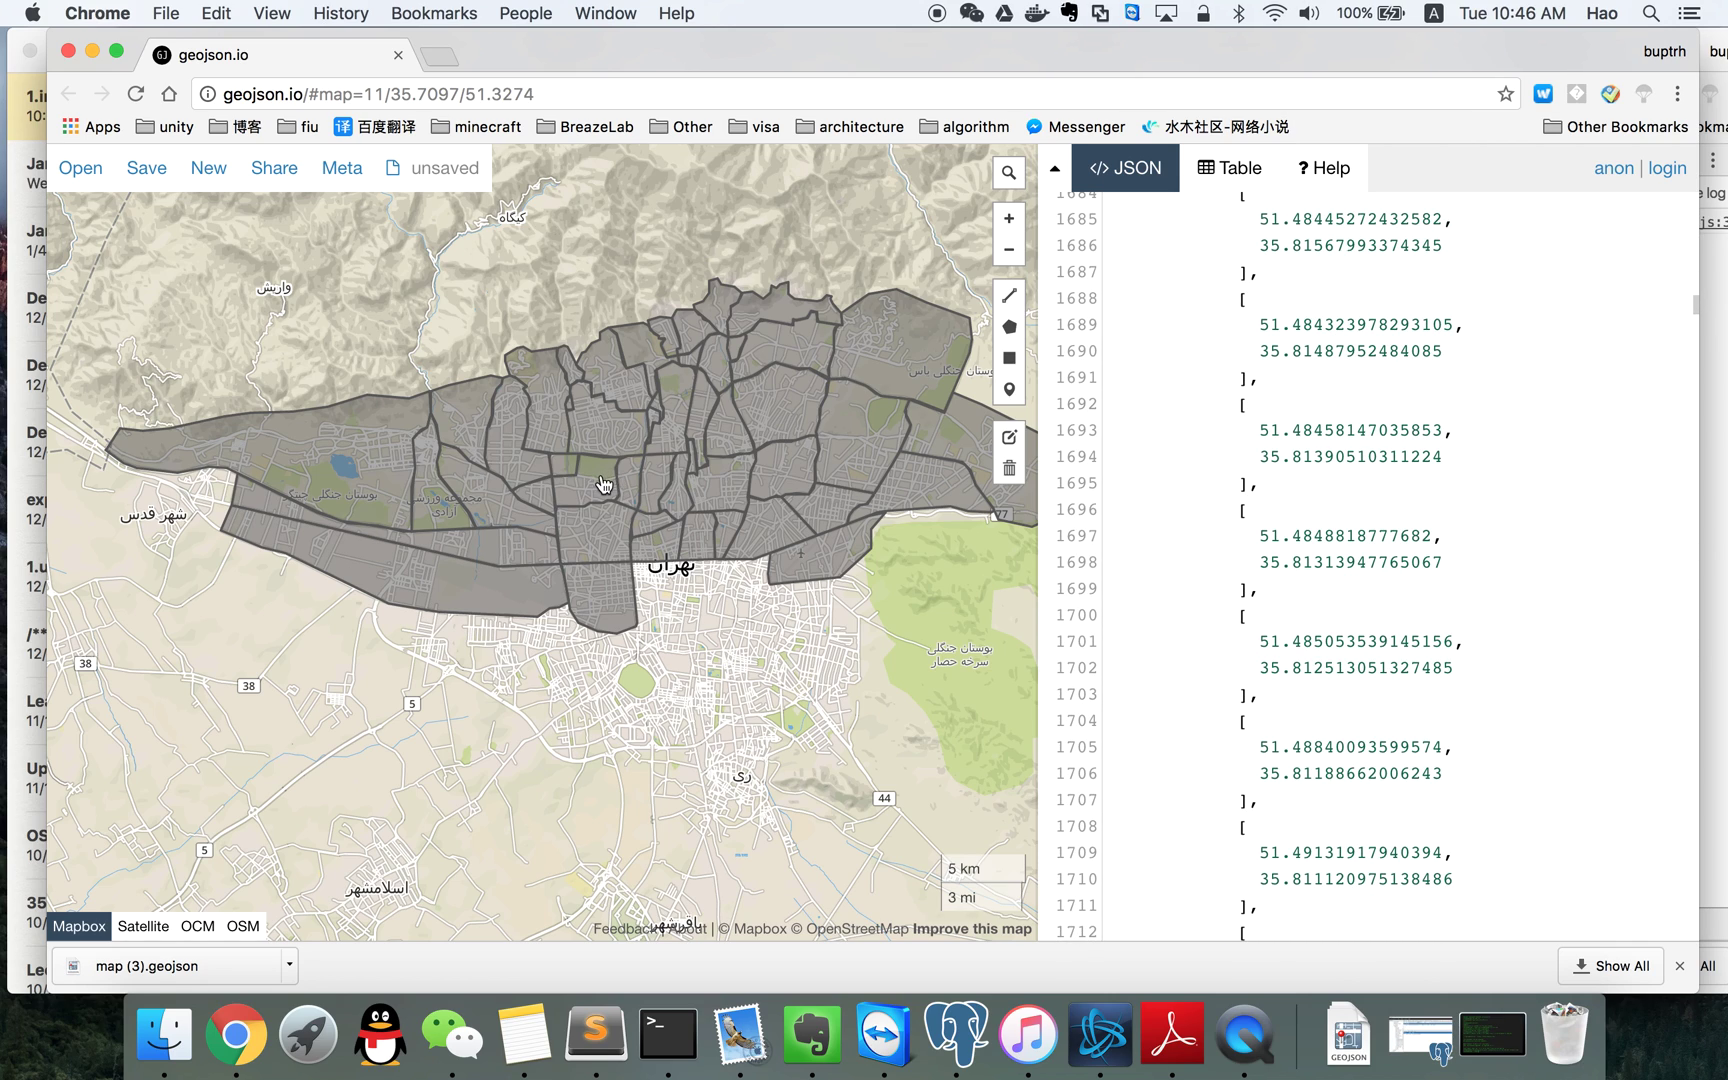
pyautogui.click(601, 480)
pyautogui.click(586, 543)
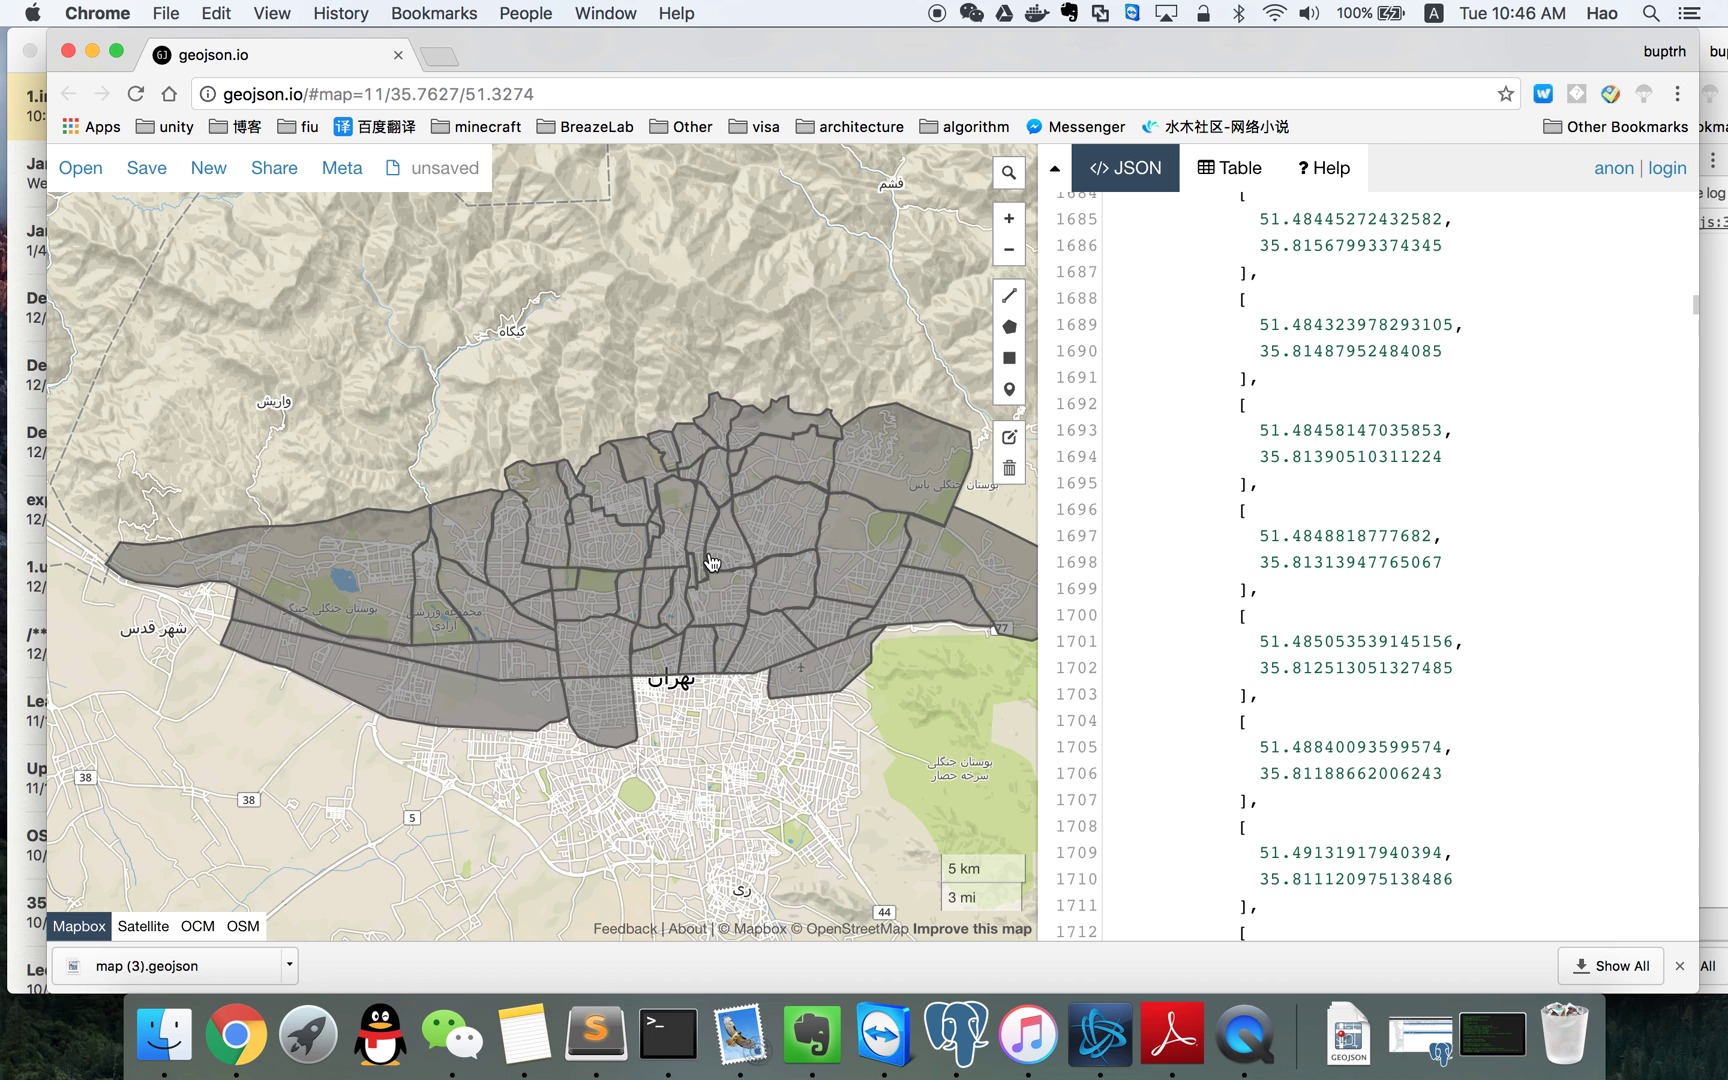
pyautogui.scroll(5, 712, 562)
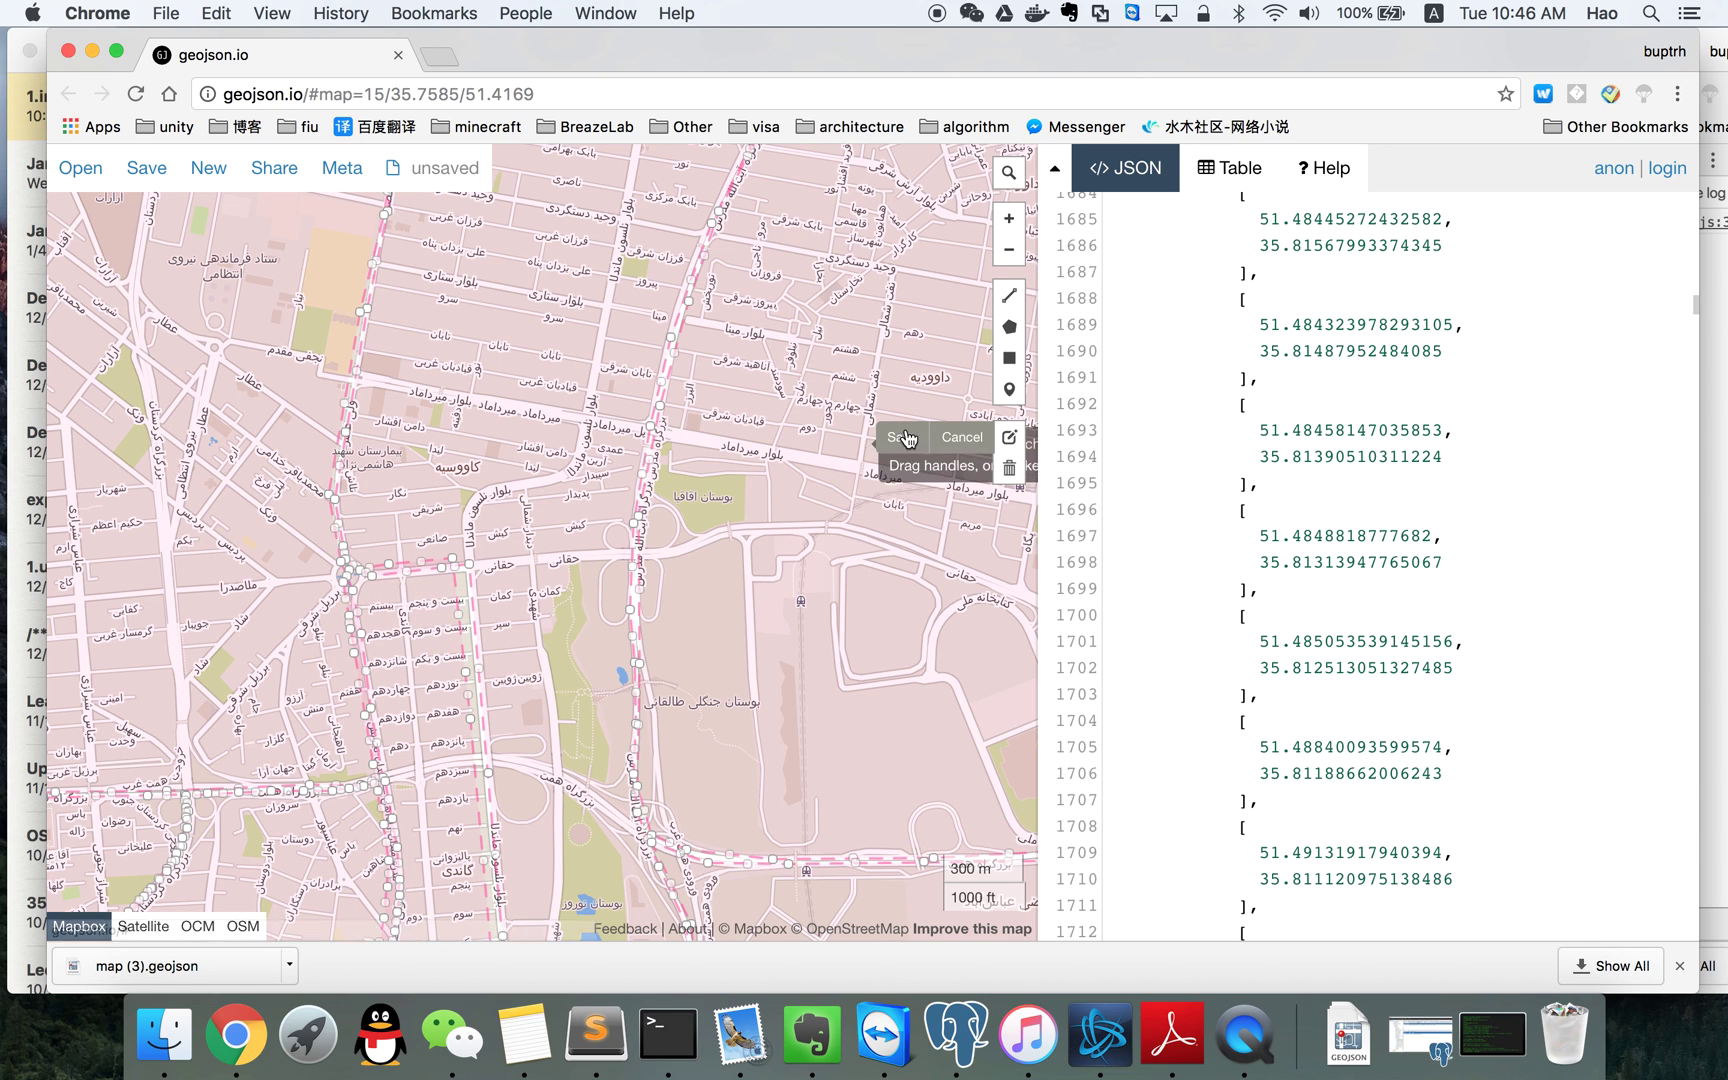
# Zoom in on the roundabout junction and drag three boundary vertices onto the road edges
pyautogui.click(947, 443)
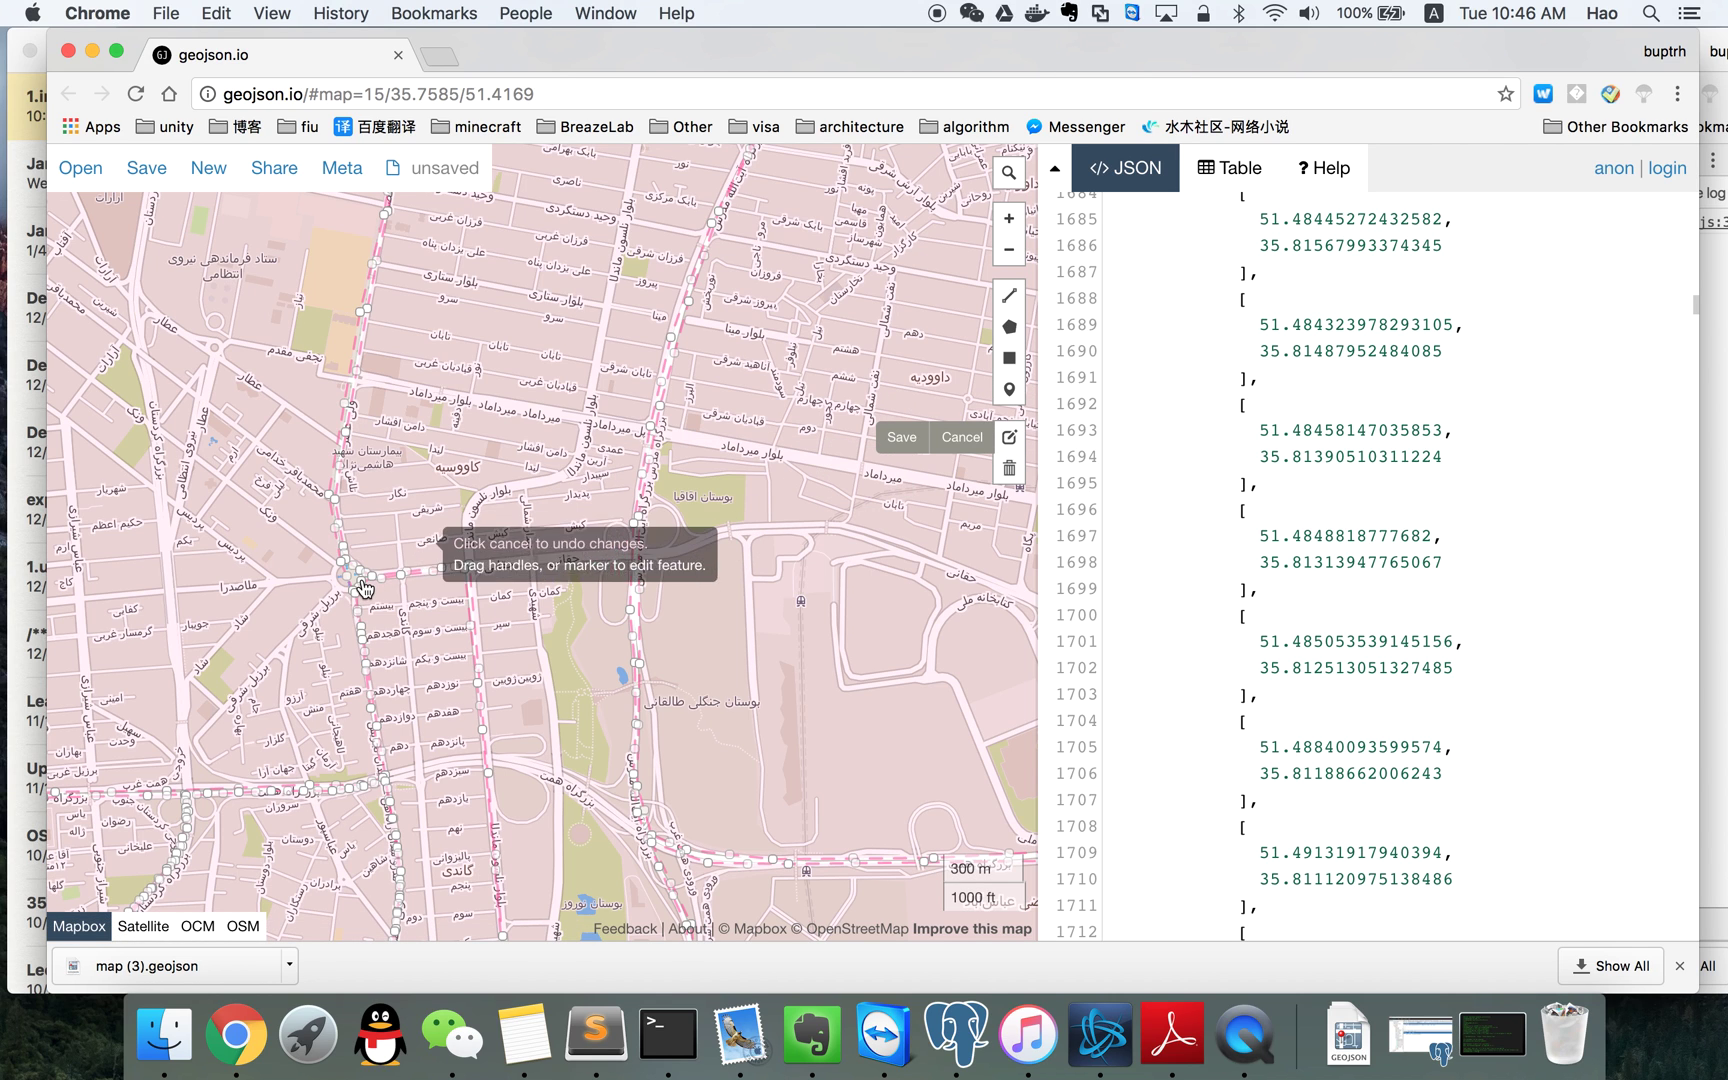
pyautogui.scroll(5, 362, 578)
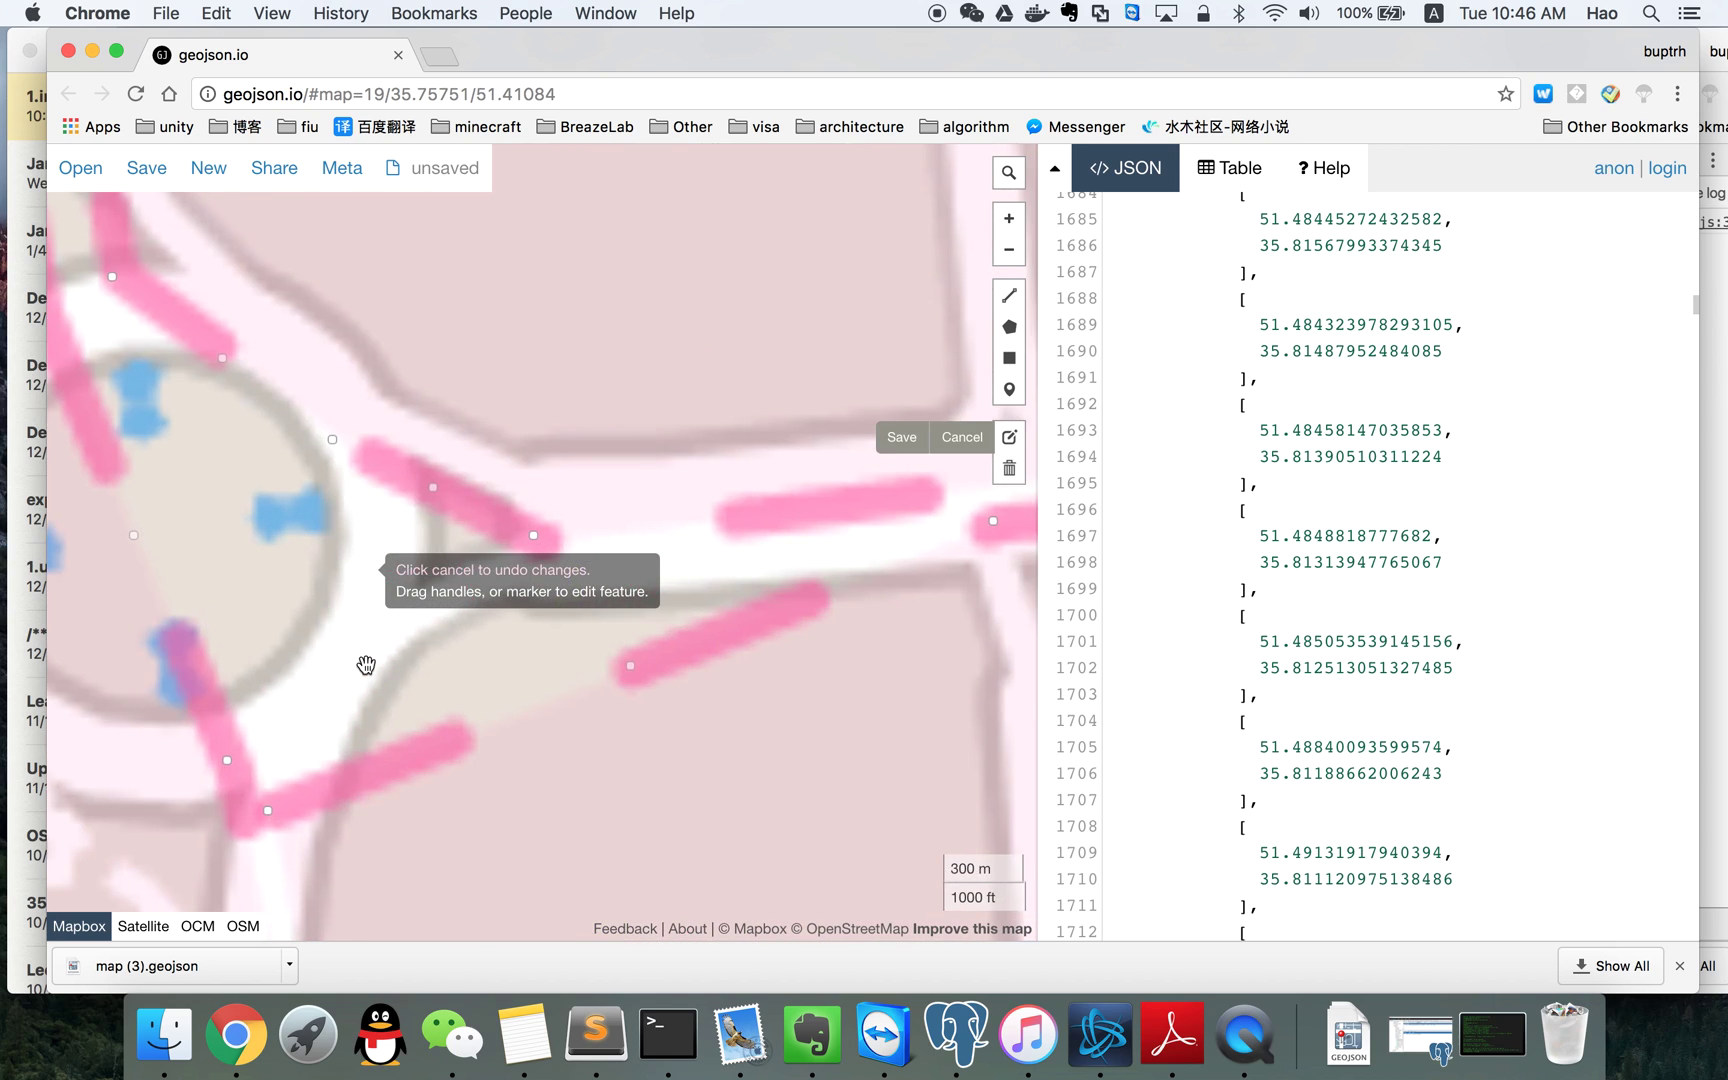
pyautogui.moveTo(267, 810); pyautogui.dragTo(236, 591)
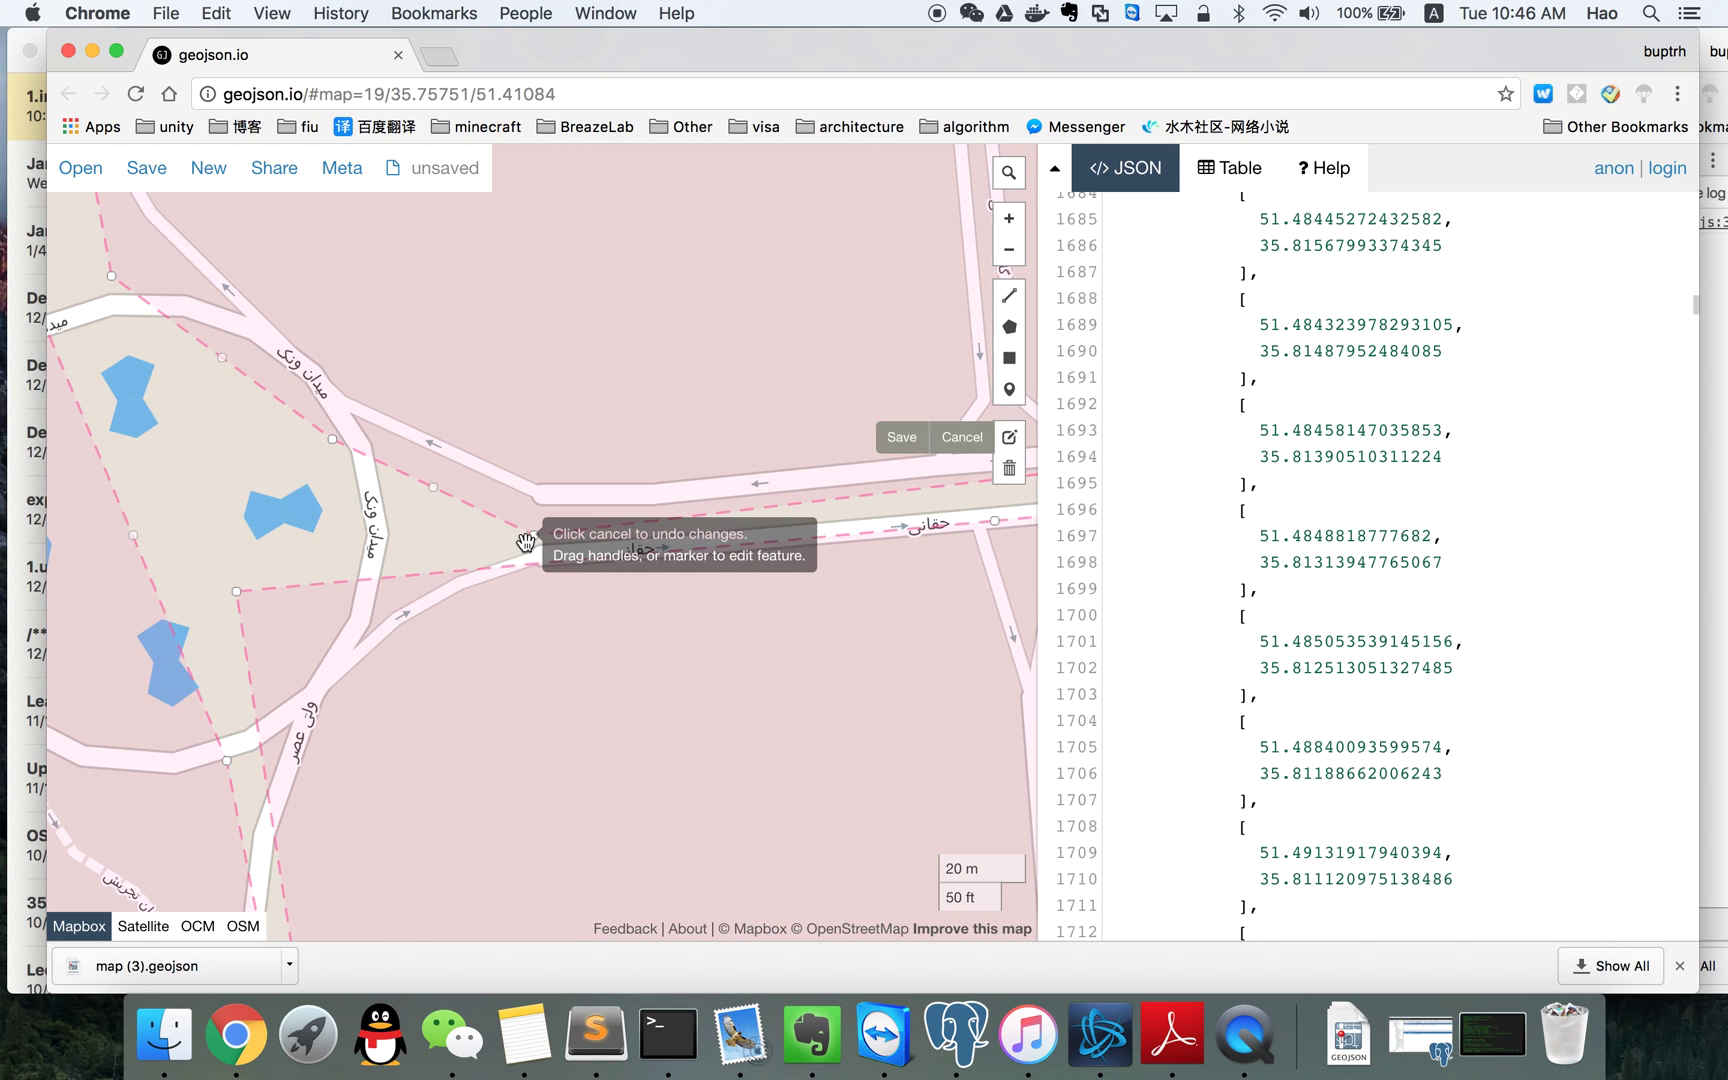
pyautogui.moveTo(526, 541); pyautogui.dragTo(233, 567)
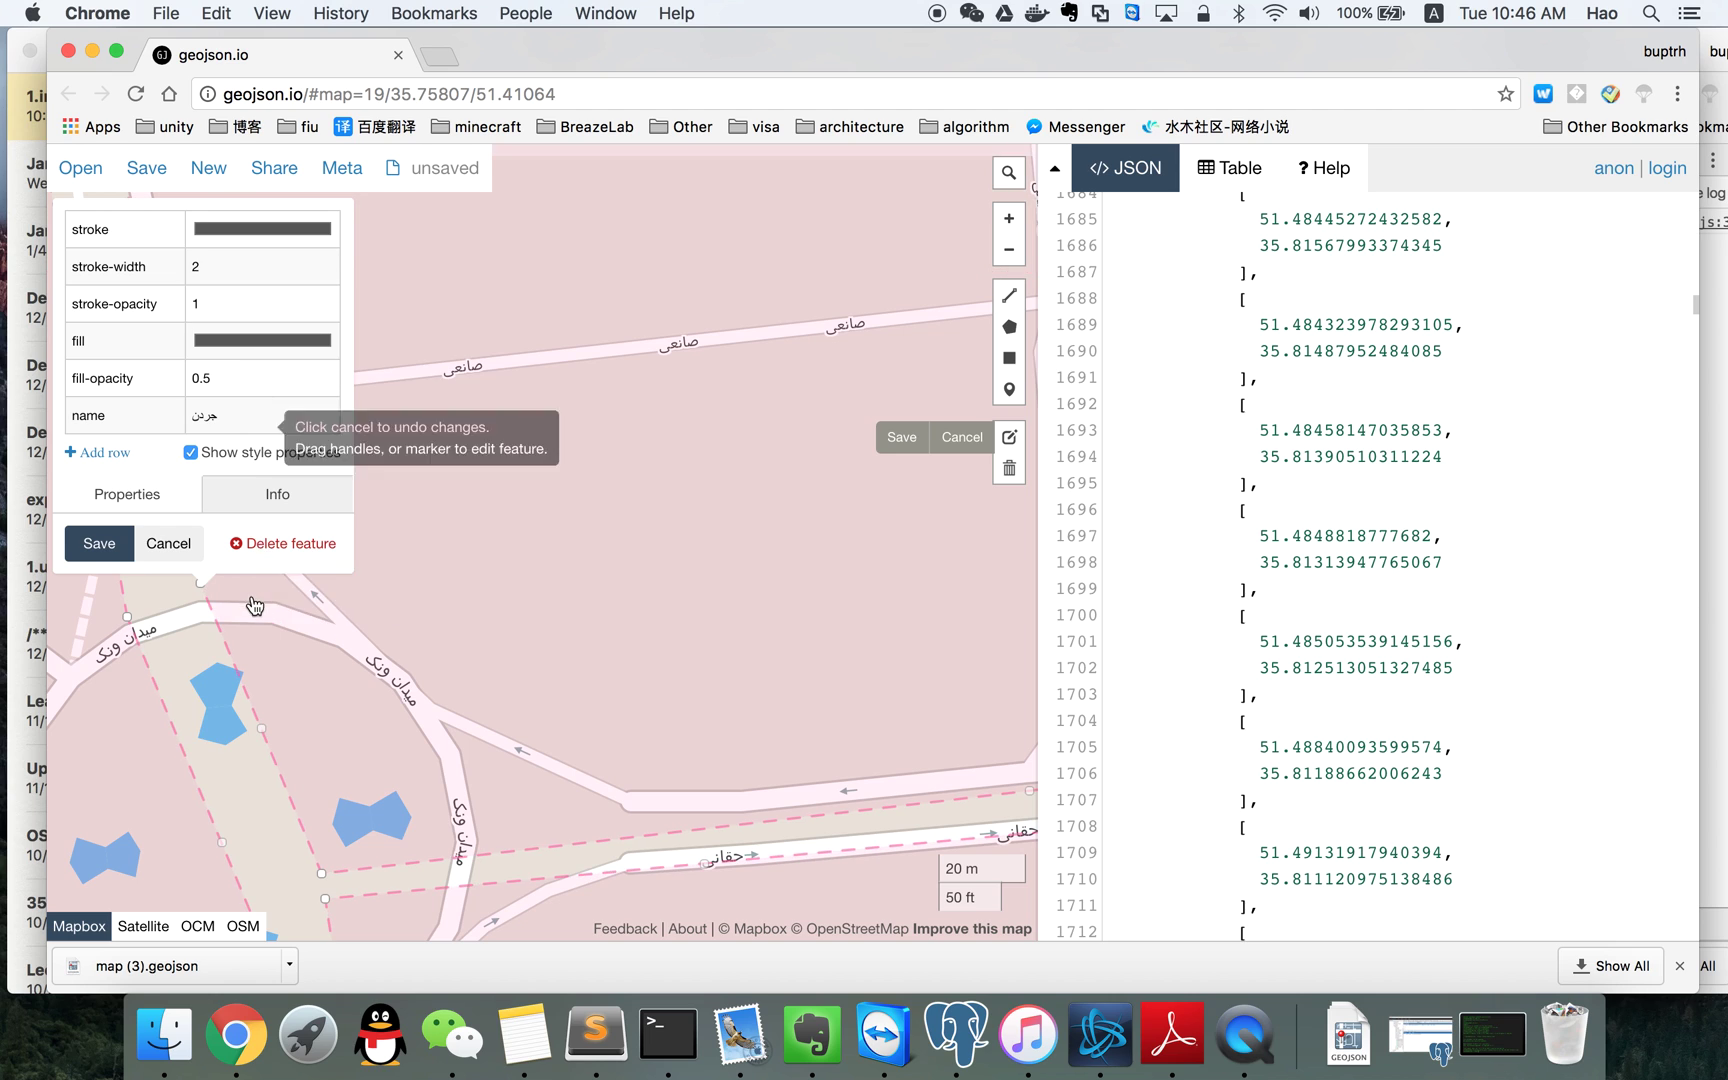
pyautogui.click(206, 597)
pyautogui.moveTo(206, 597); pyautogui.dragTo(306, 861)
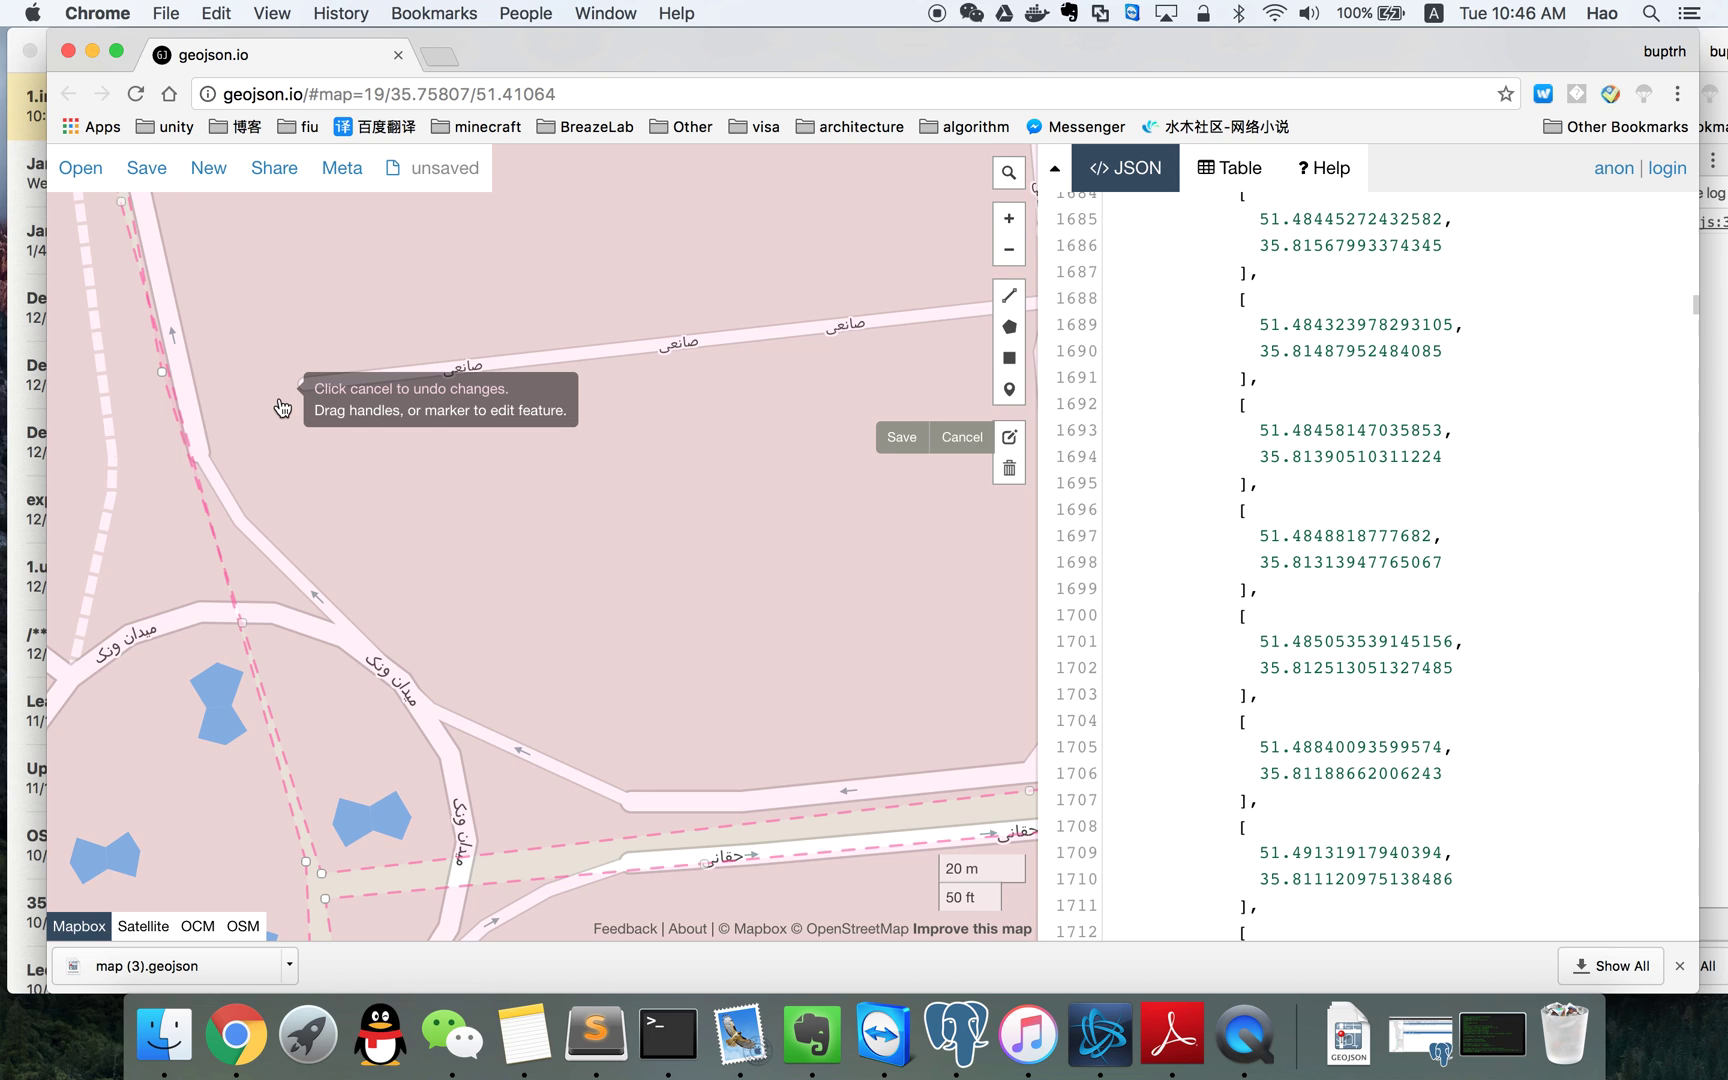
# Save the reshaped district vertices and stop editing
pyautogui.scroll(-1, 282, 408)
pyautogui.scroll(-4, 238, 357)
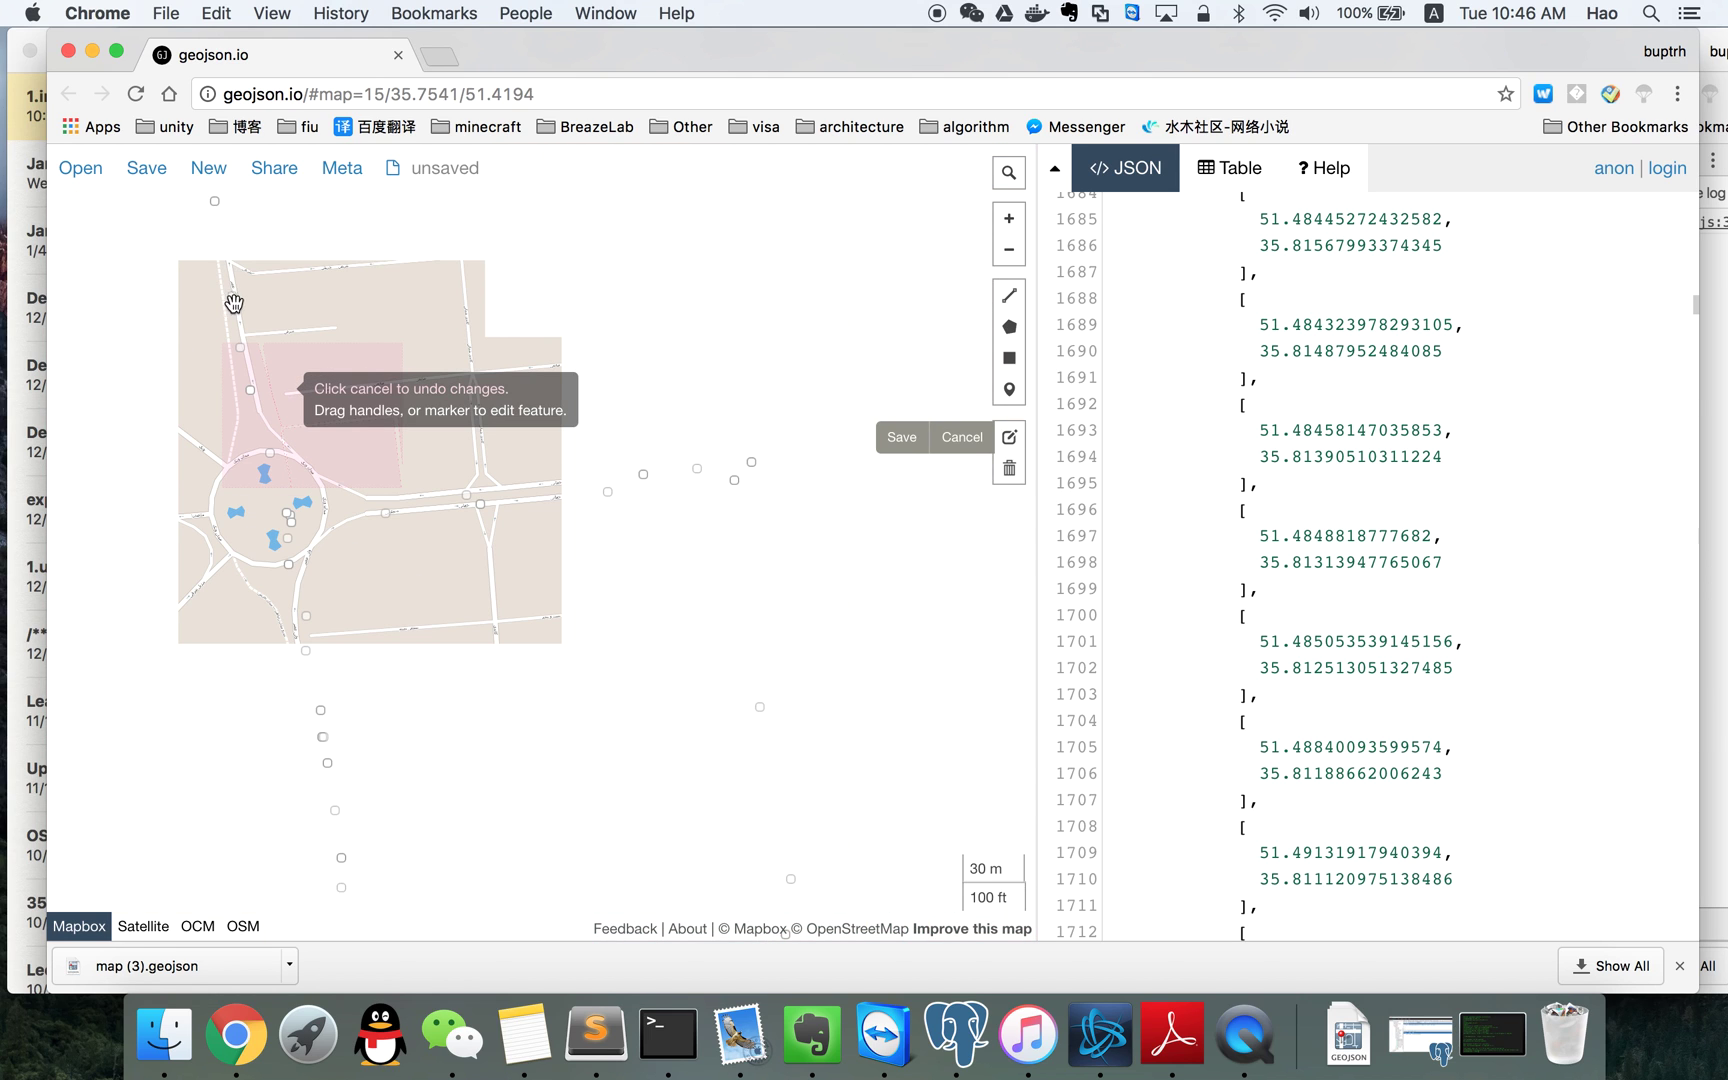
pyautogui.scroll(-1, 284, 418)
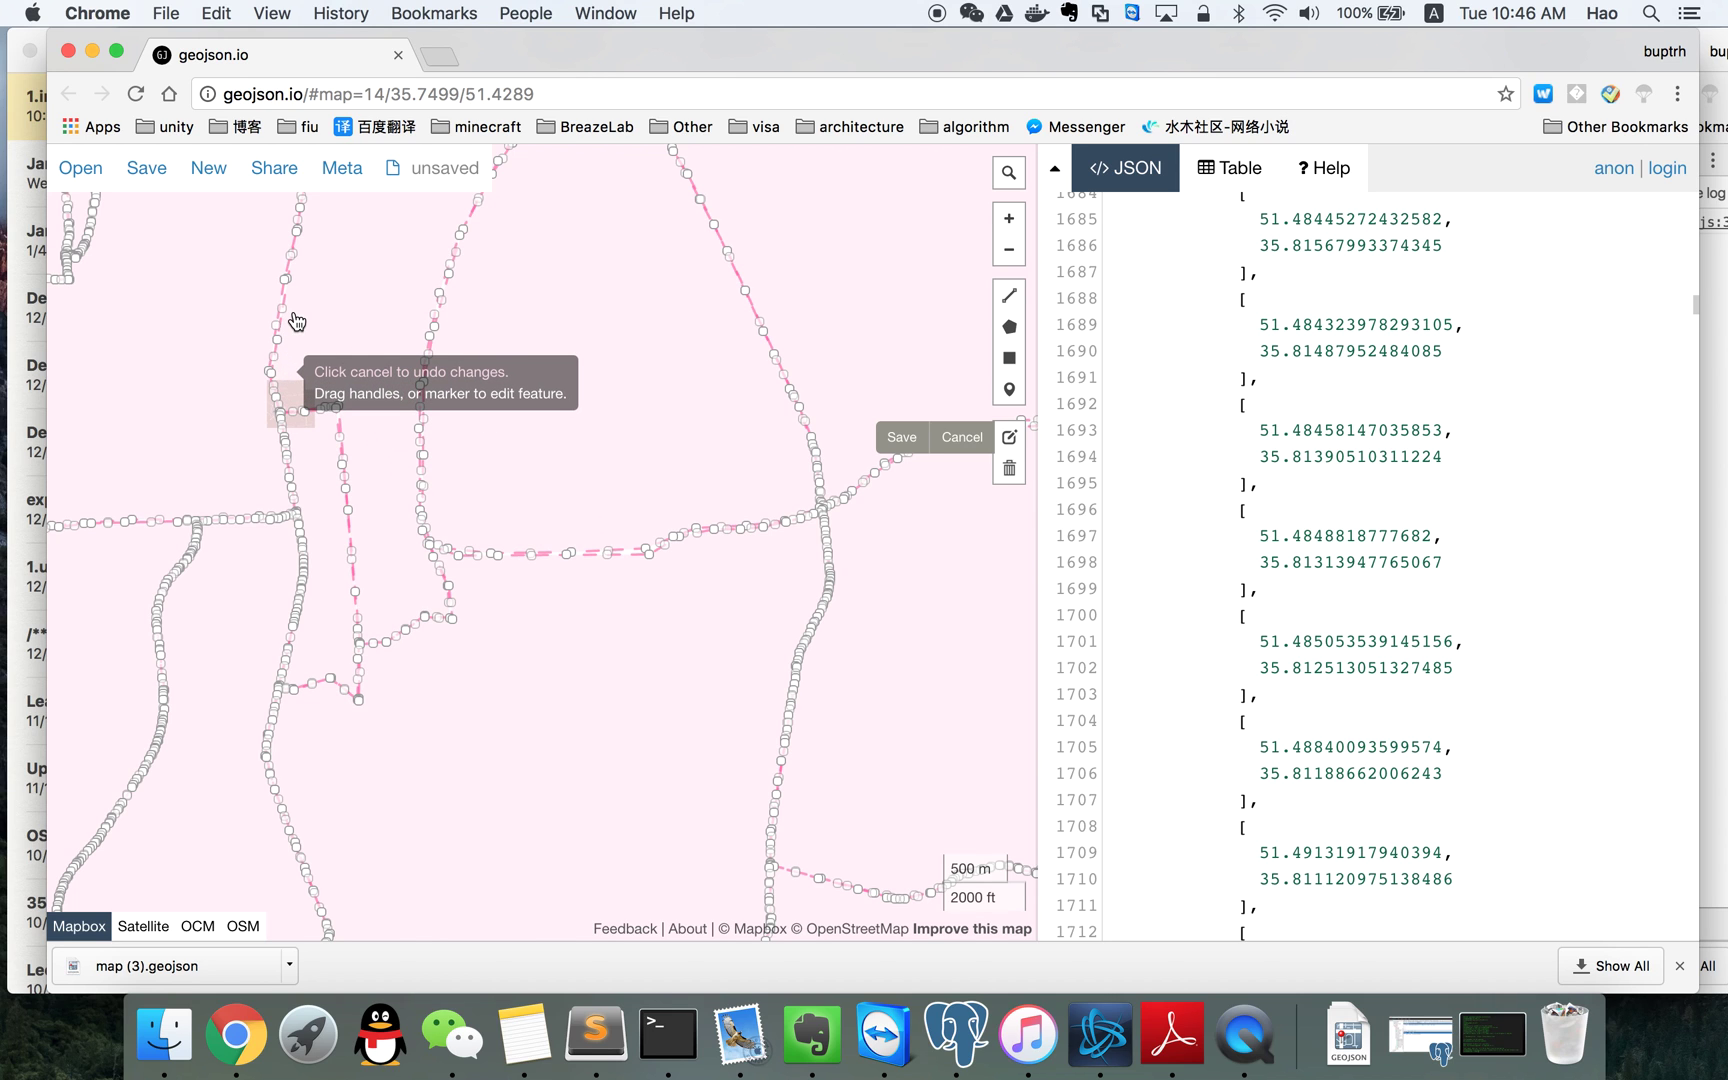
pyautogui.scroll(4, 296, 320)
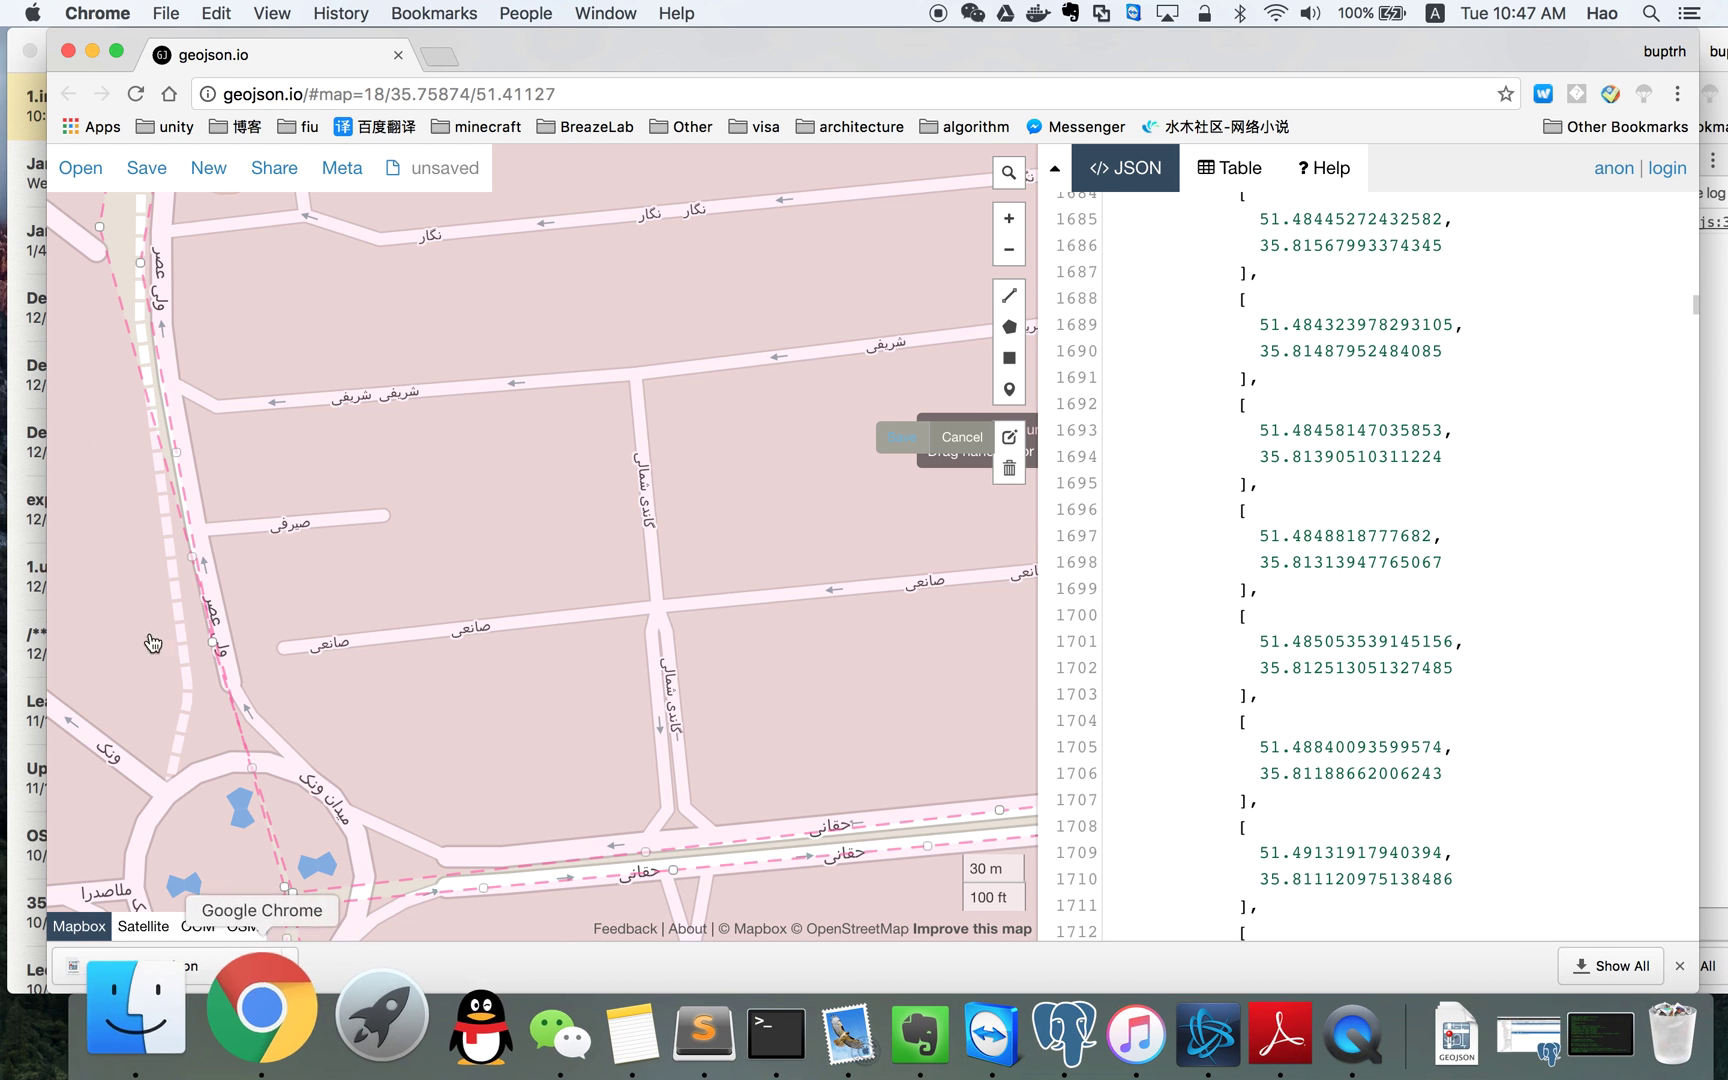
pyautogui.click(107, 938)
# Open the gist.github.com map link shared in Slack's #maps channel
pyautogui.moveTo(611, 52); pyautogui.dragTo(923, 52)
pyautogui.click(350, 55)
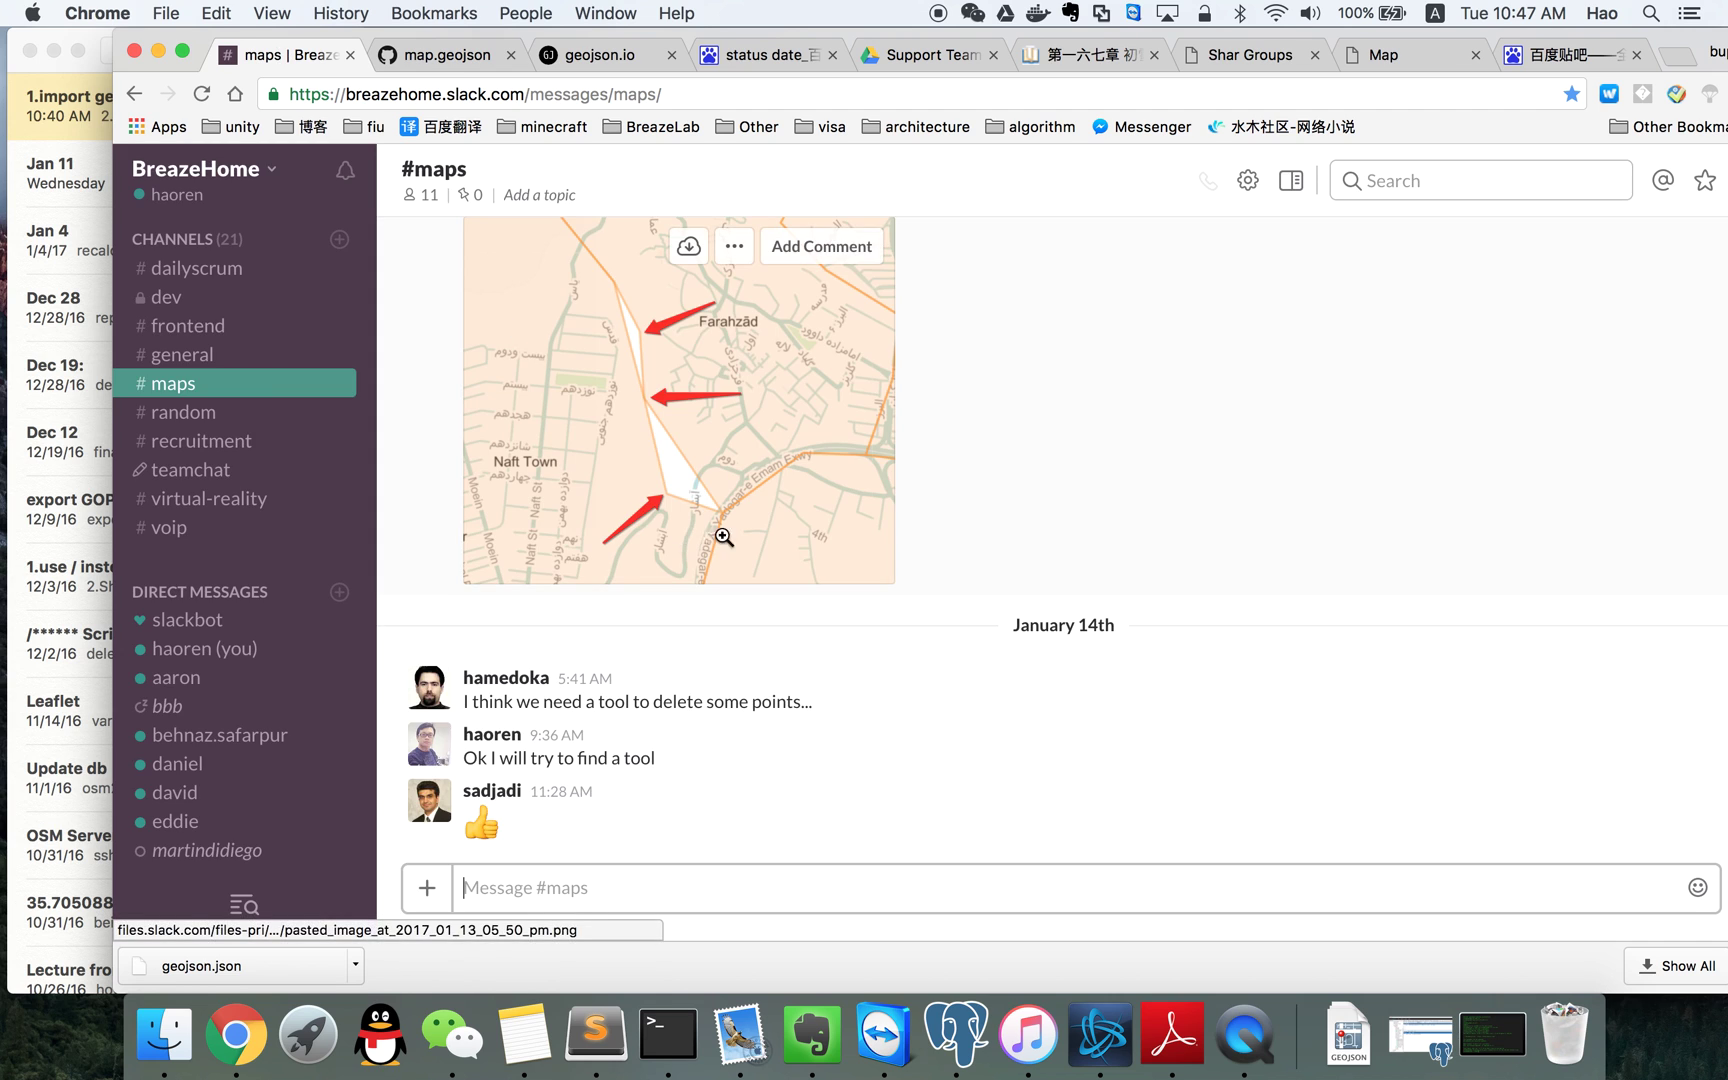
pyautogui.scroll(5, 663, 652)
pyautogui.scroll(-3, 705, 543)
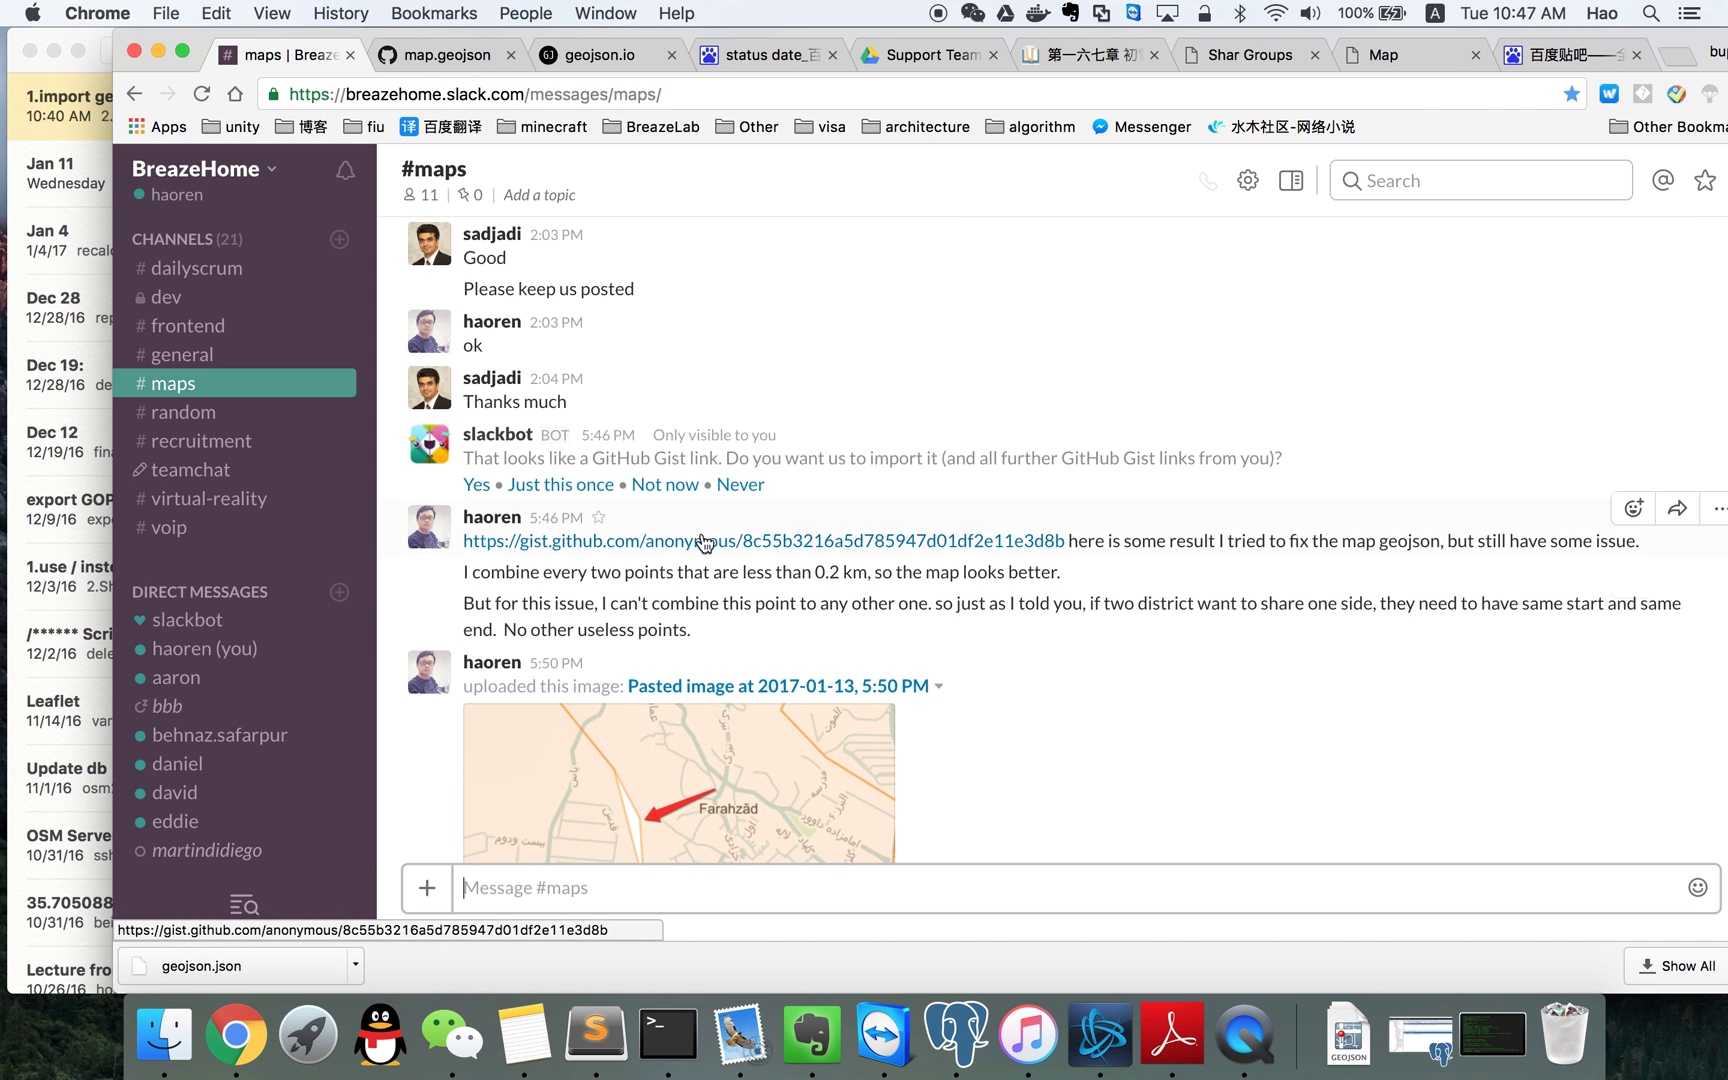
pyautogui.click(653, 540)
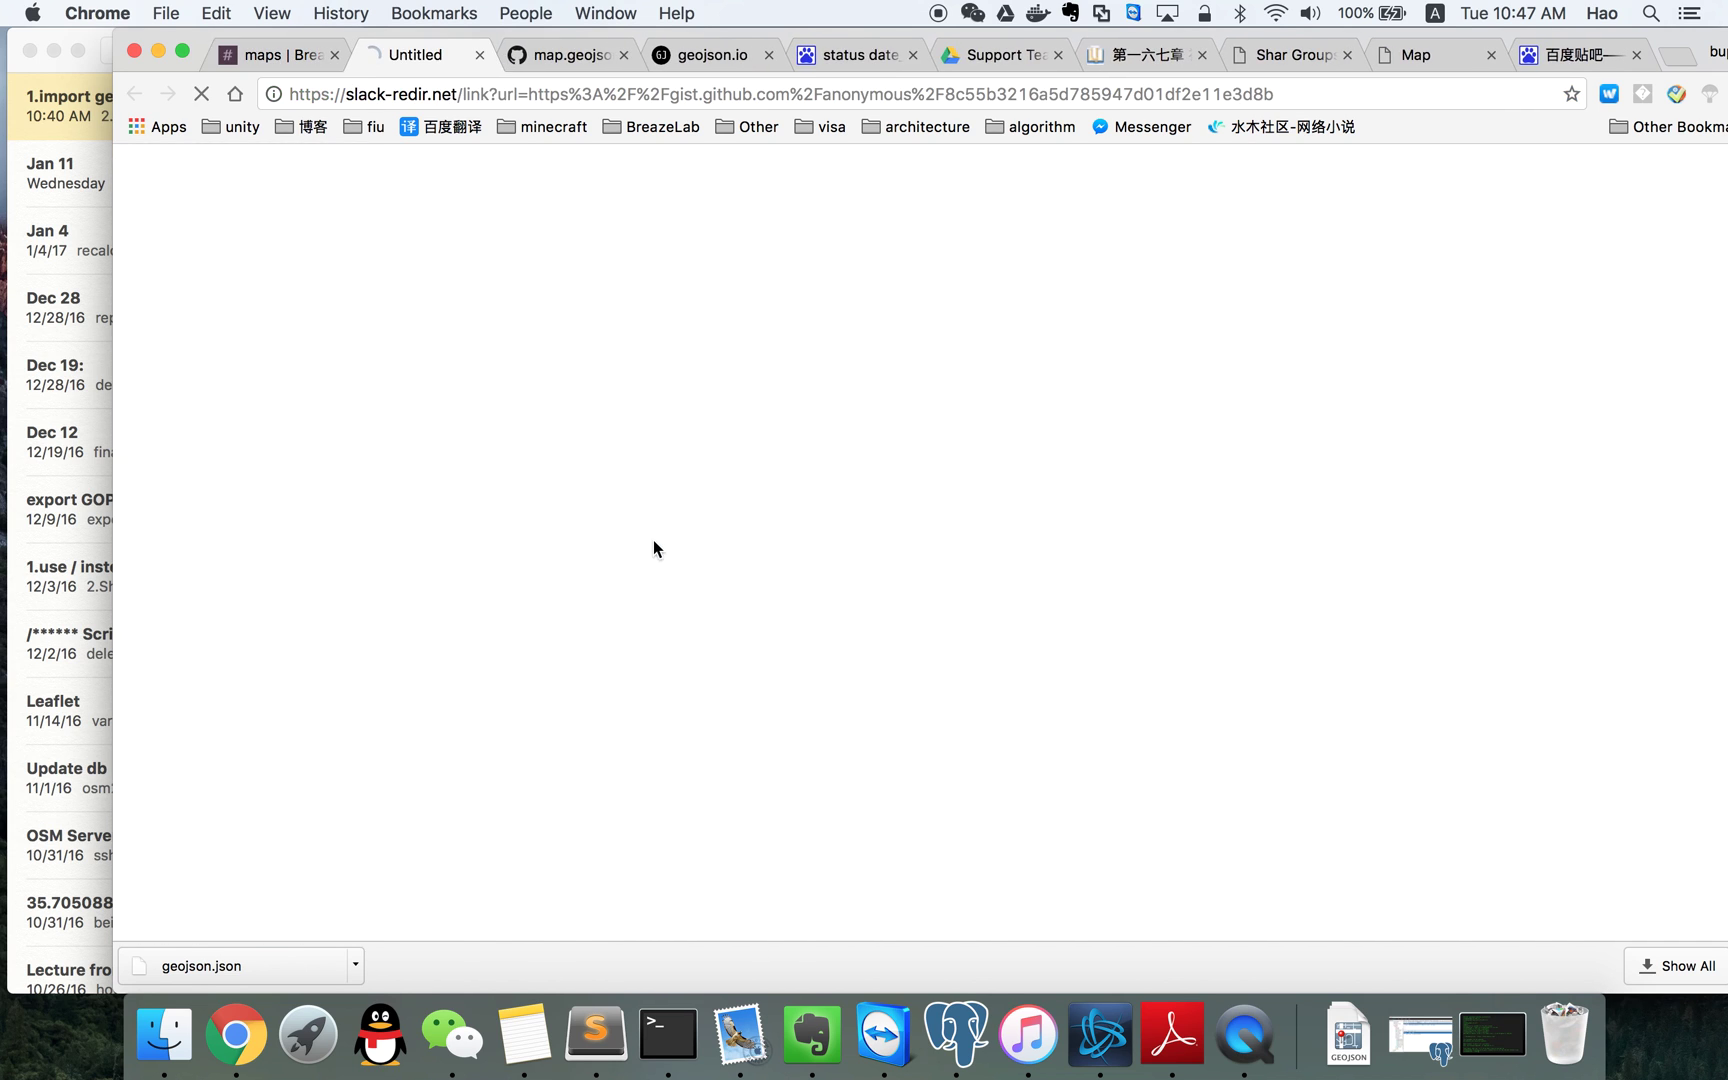
# Pan the gist's map.geojson preview around Ferdows, Kashani and Sadeqiye, then return to Slack
pyautogui.scroll(-5, 960, 580)
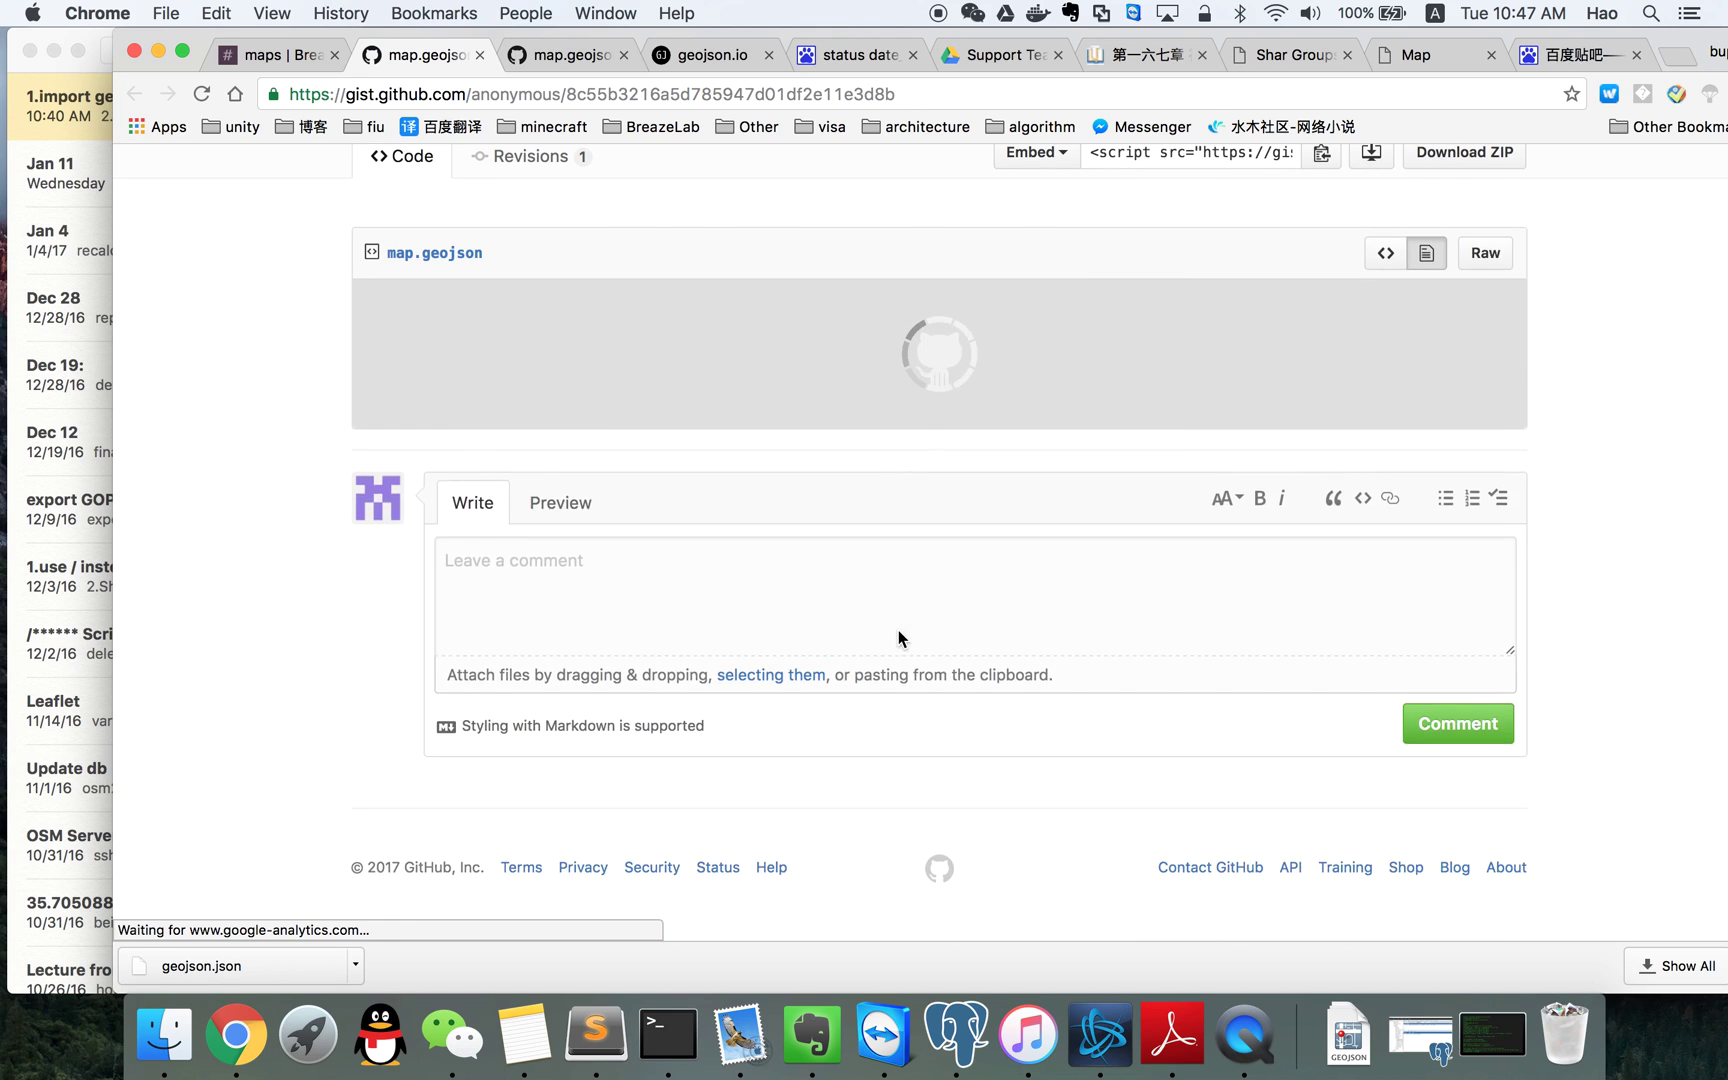
pyautogui.scroll(-3, 900, 640)
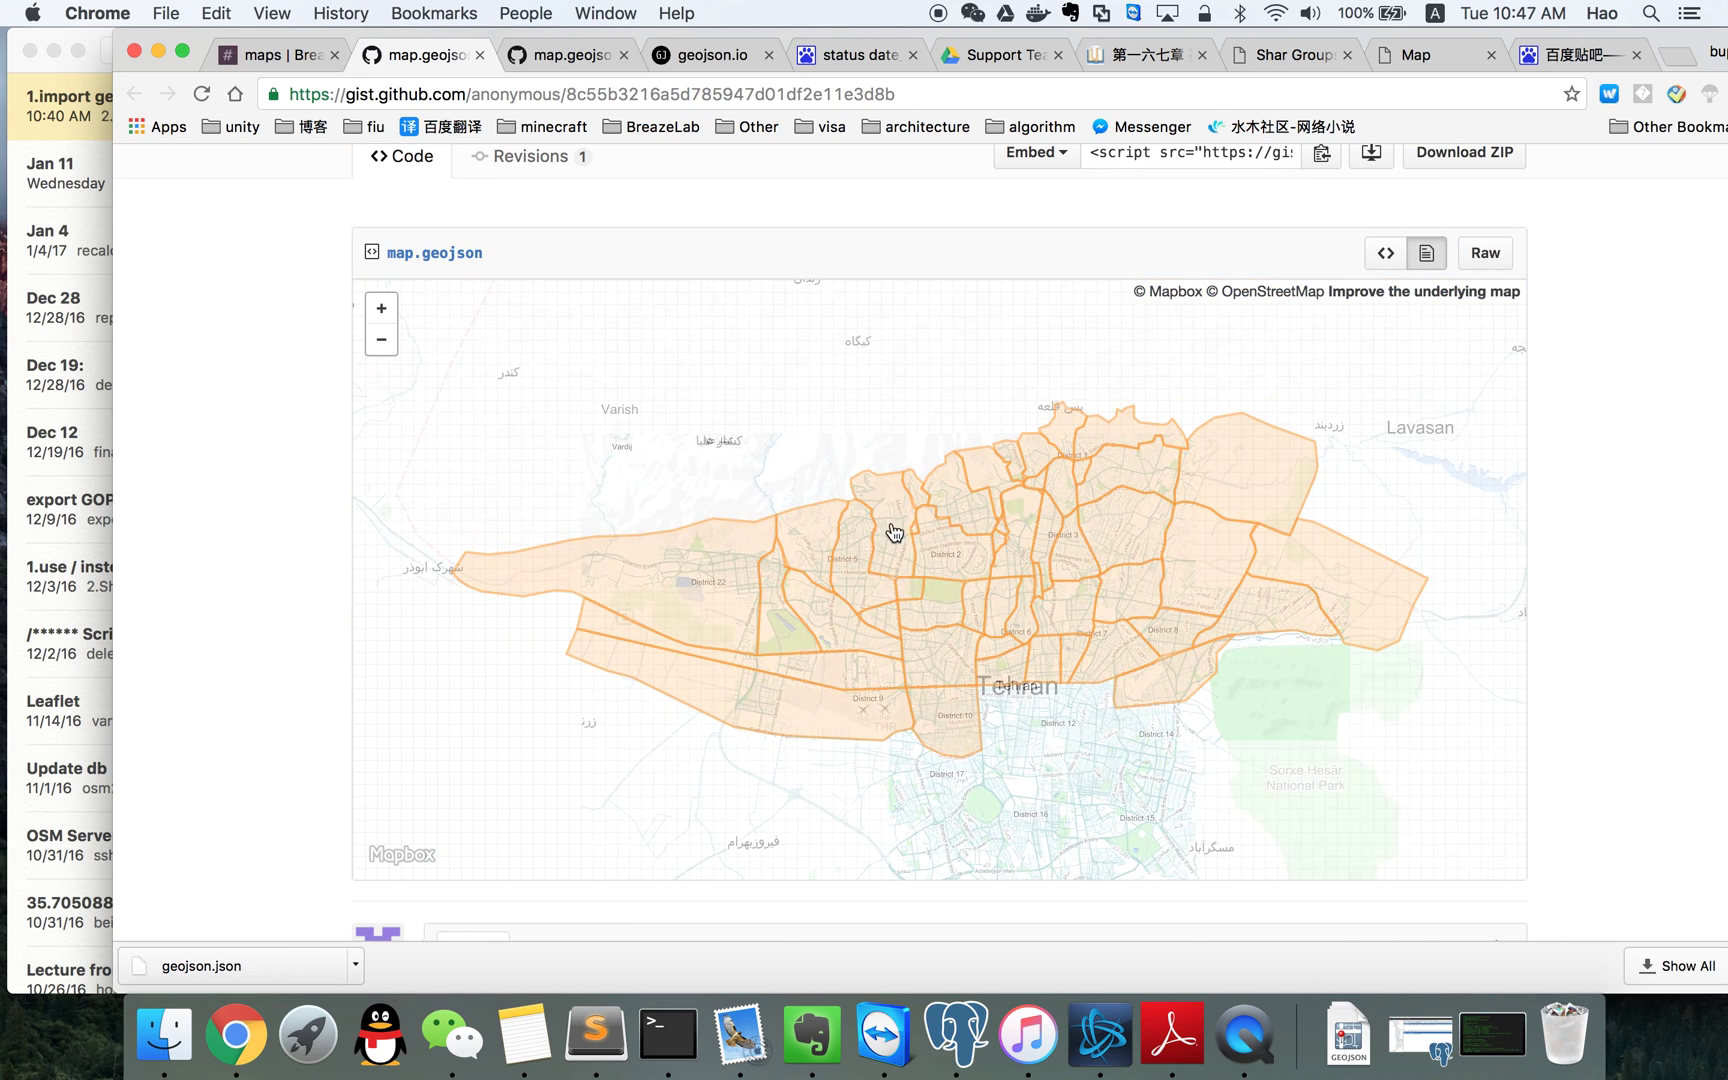
pyautogui.scroll(5, 837, 615)
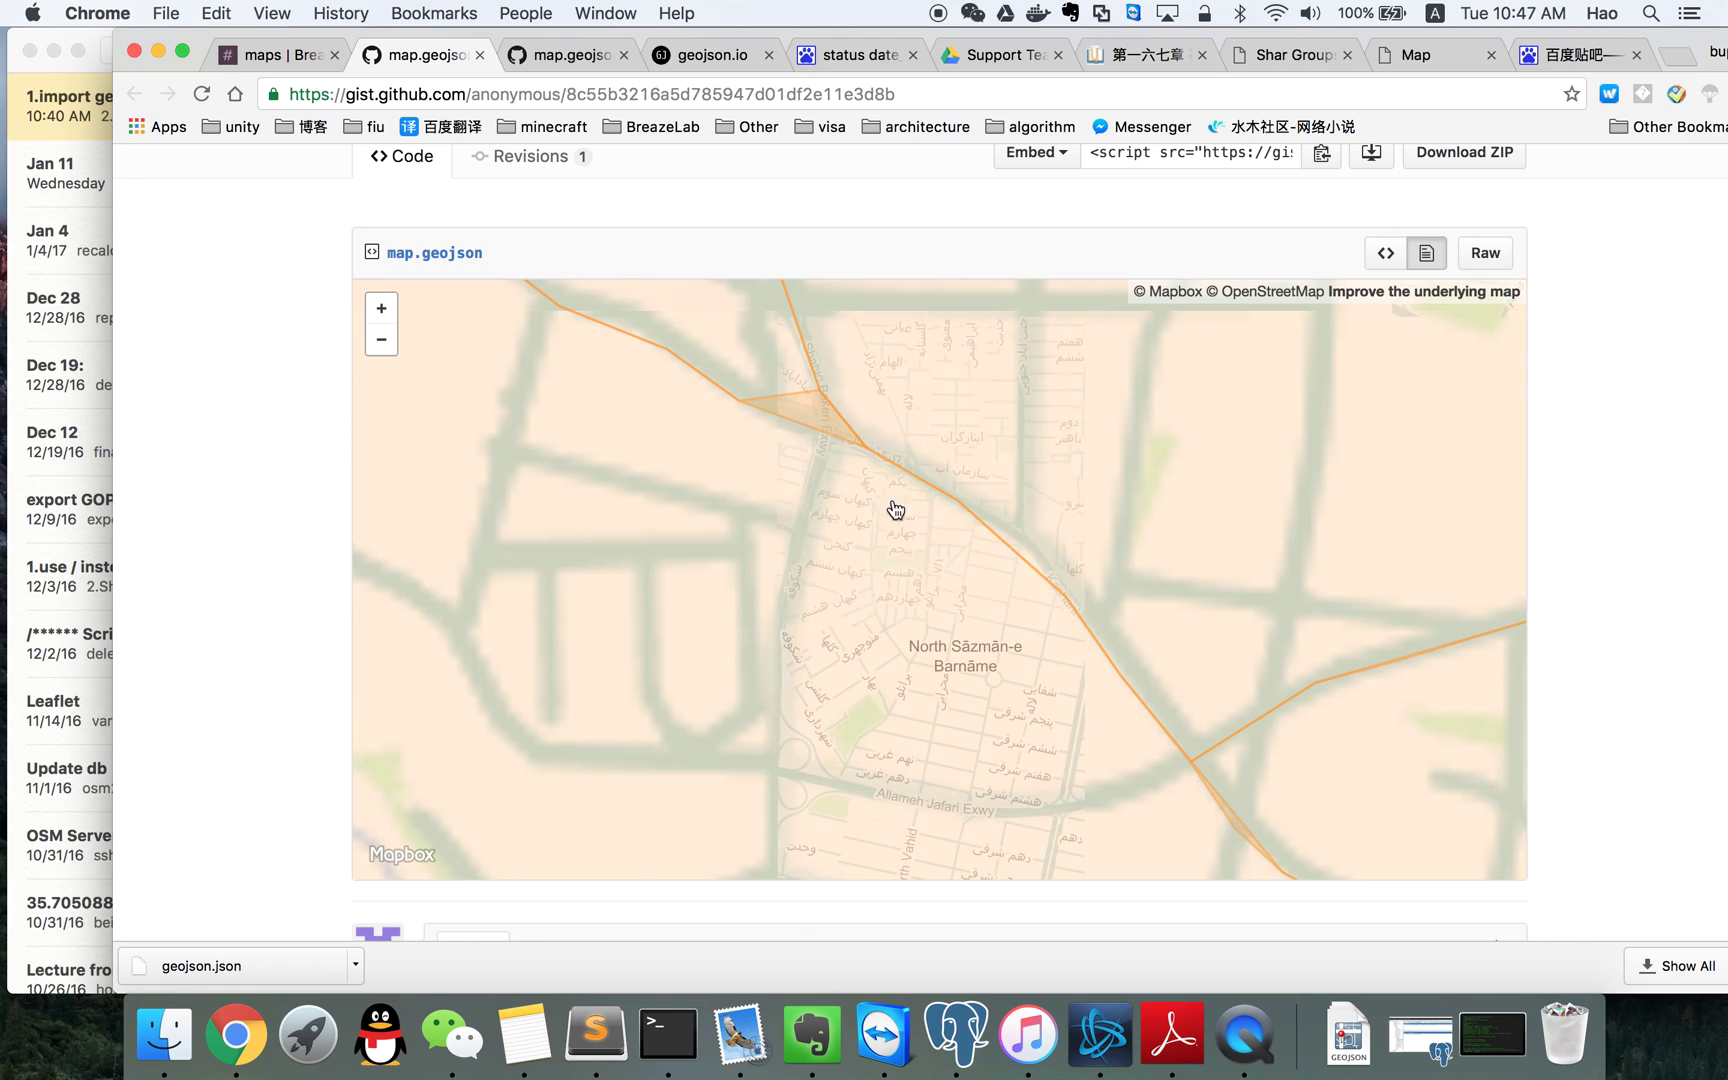
pyautogui.moveTo(985, 570); pyautogui.dragTo(744, 390)
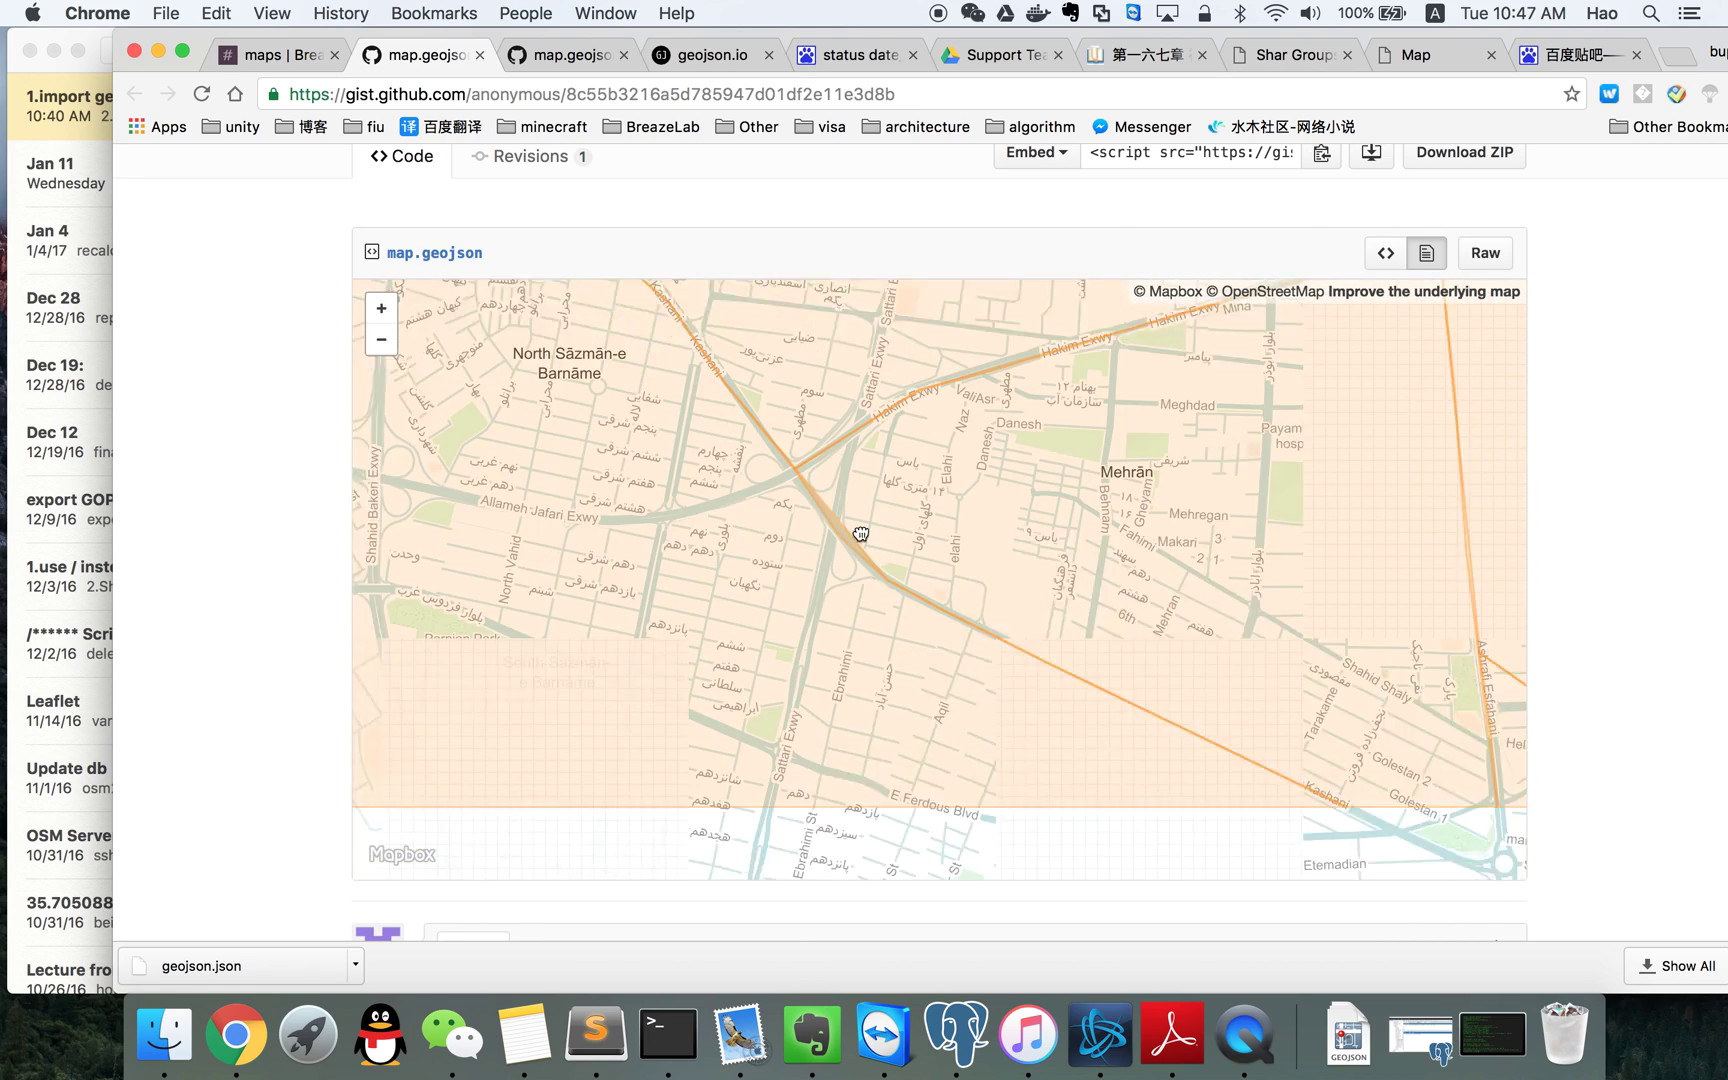
pyautogui.moveTo(995, 571); pyautogui.dragTo(760, 427)
pyautogui.moveTo(1125, 672); pyautogui.dragTo(972, 582)
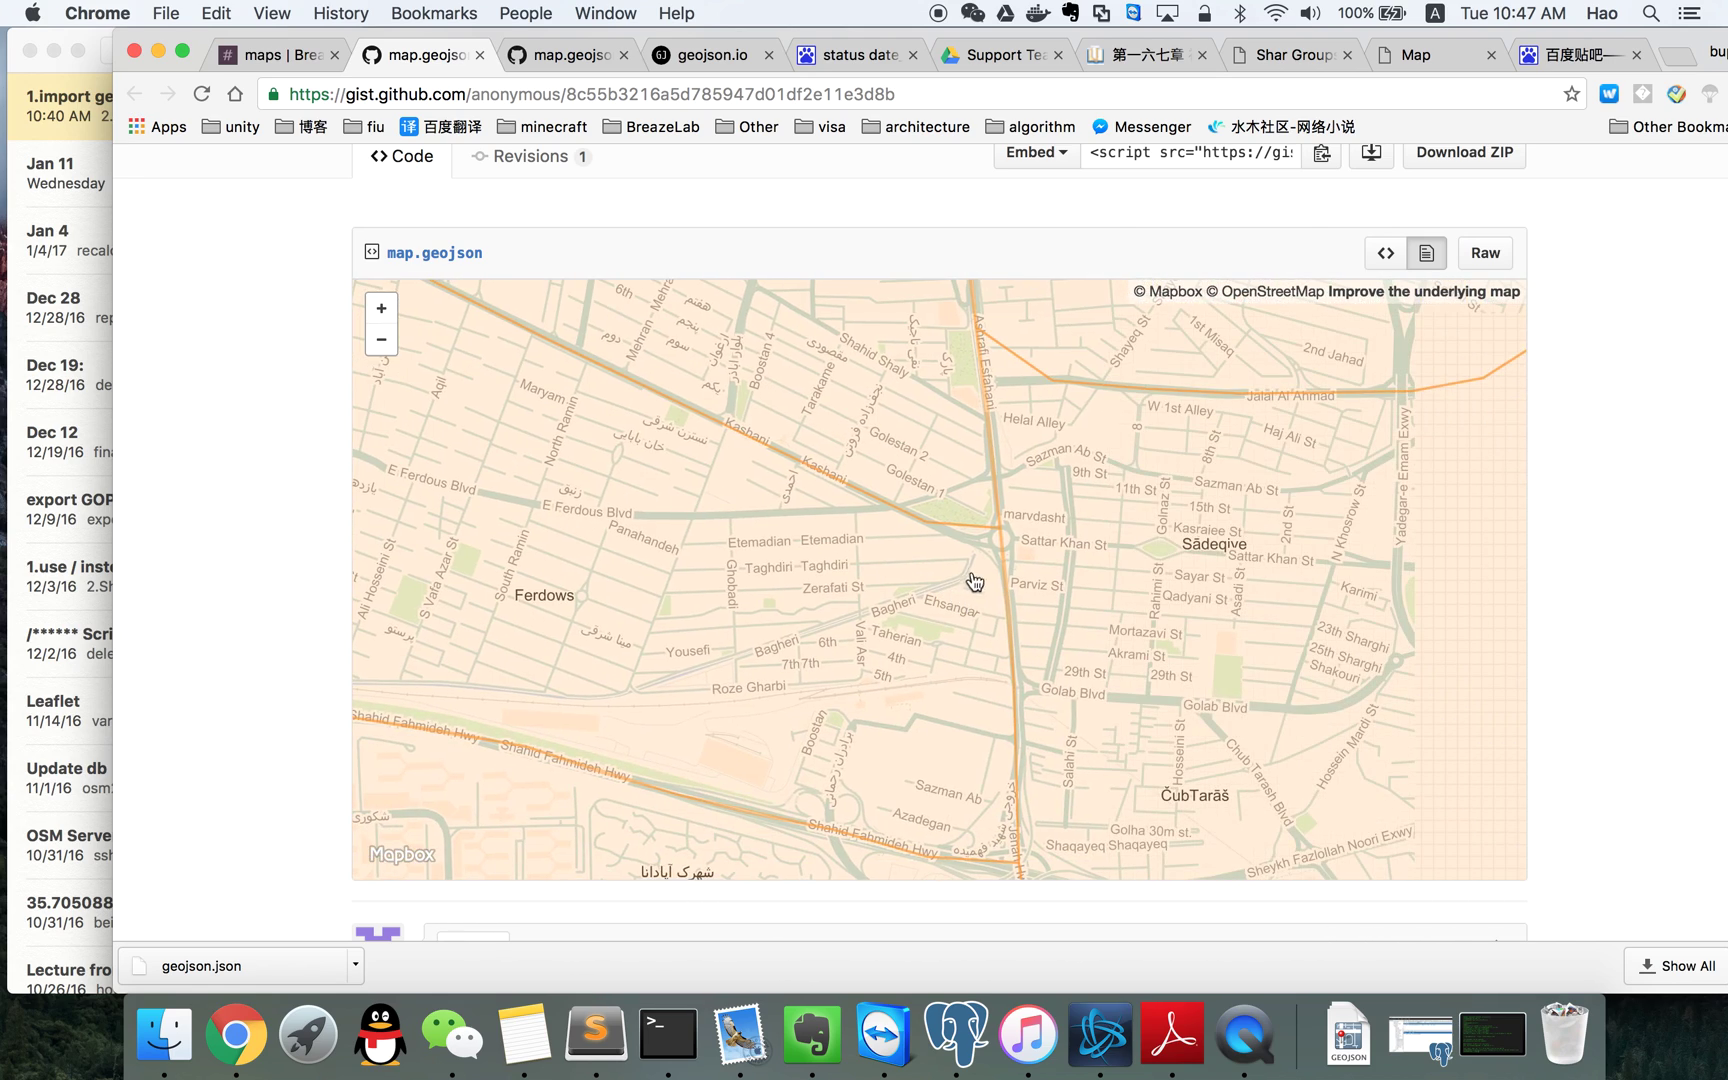
pyautogui.click(276, 55)
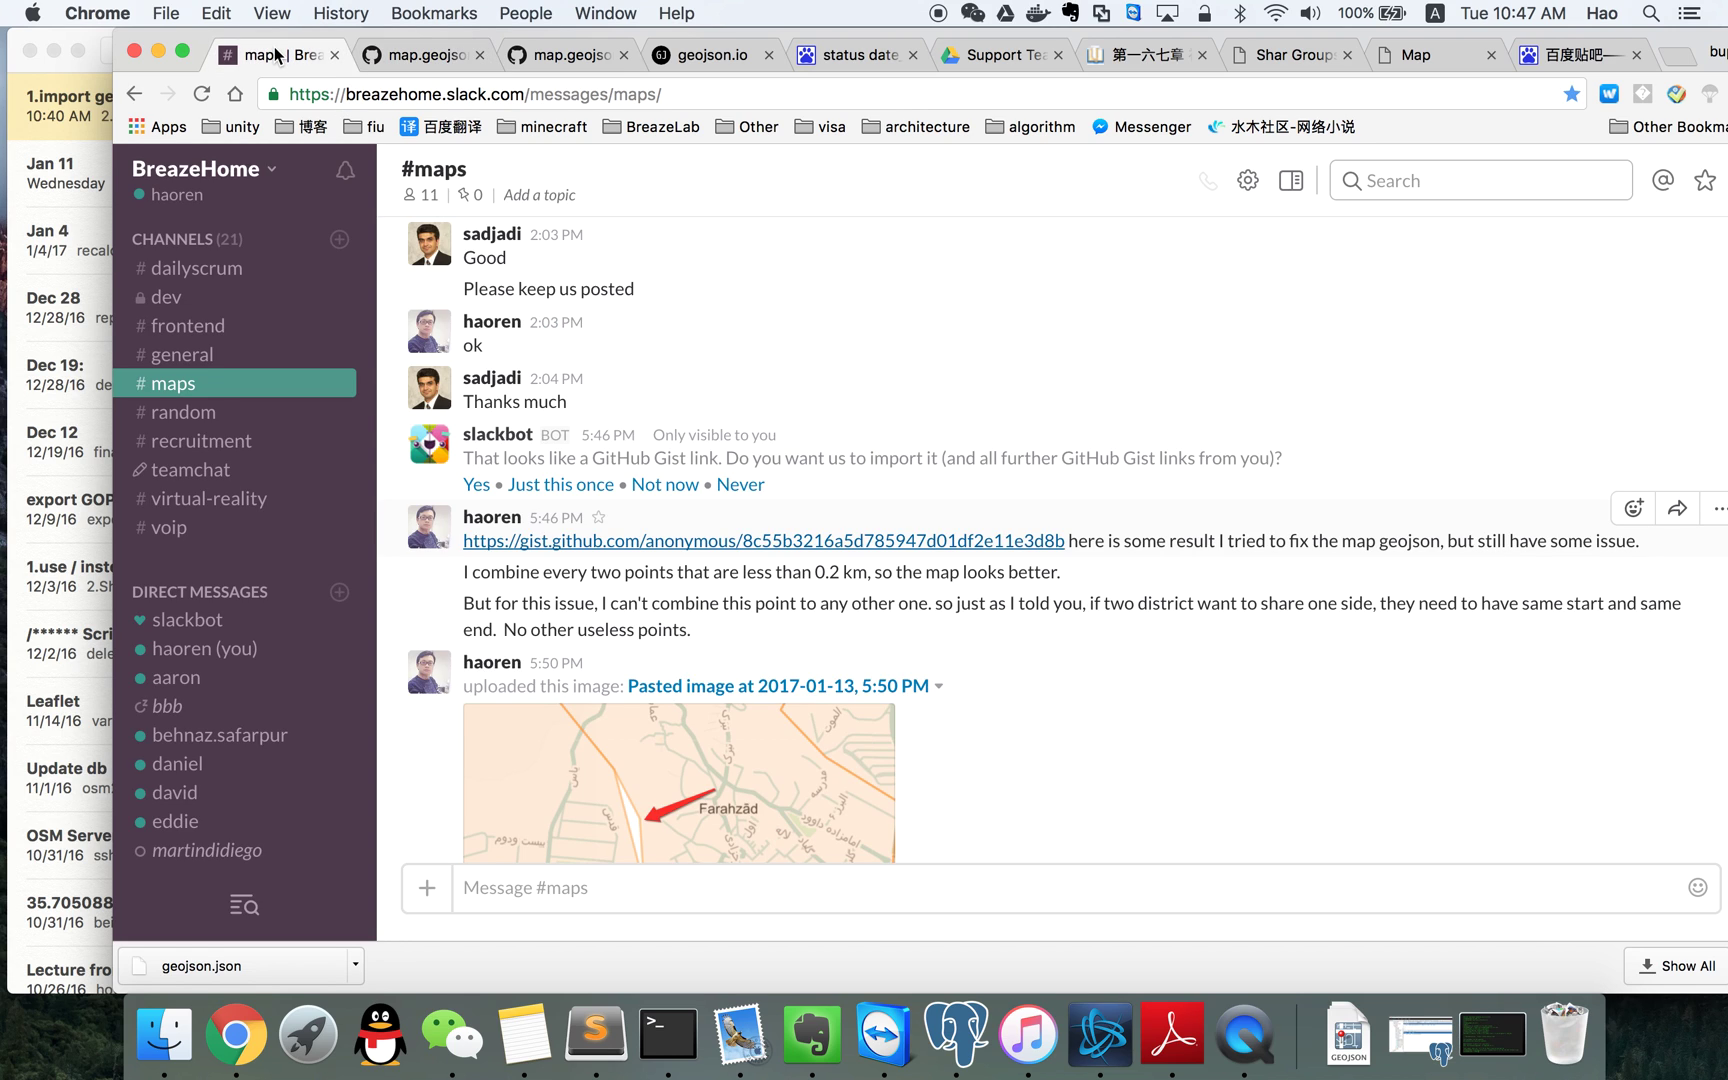
# Scroll the #maps channel to the newest January 14th messages about deleting points from the district GeoJSON
pyautogui.scroll(-5, 663, 537)
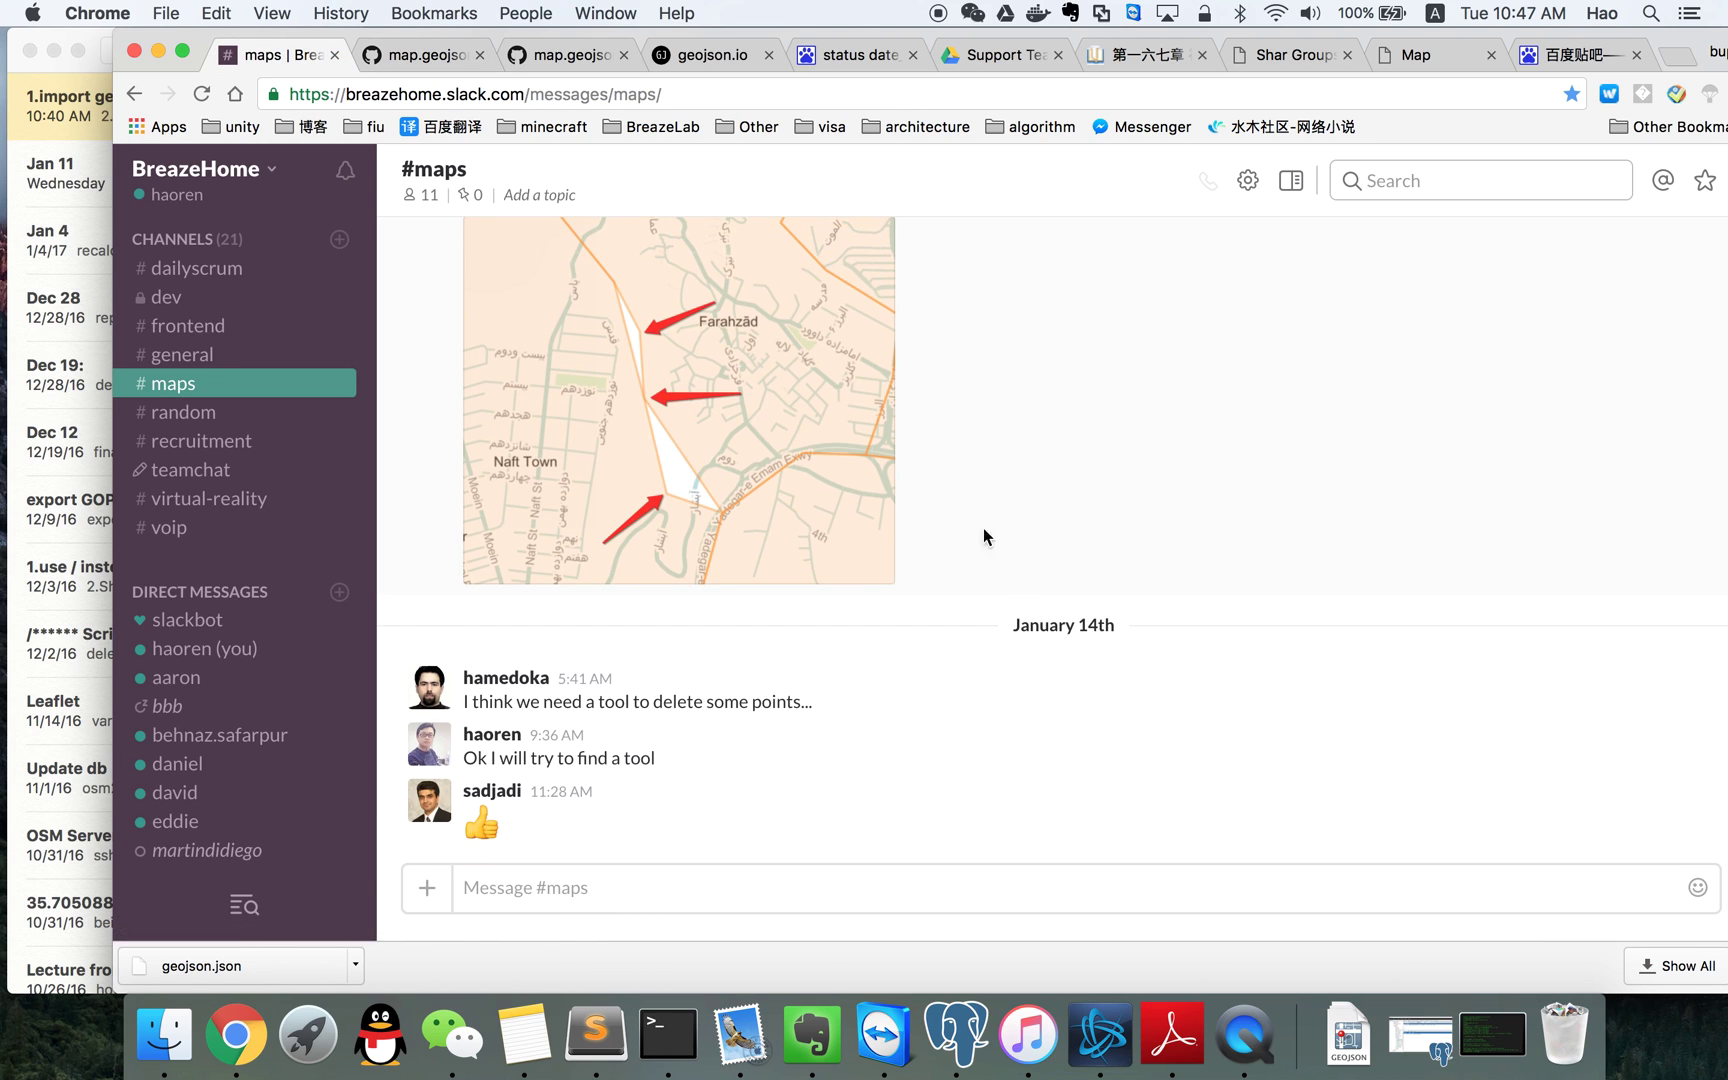
pyautogui.scroll(3, 726, 532)
pyautogui.scroll(-3, 726, 532)
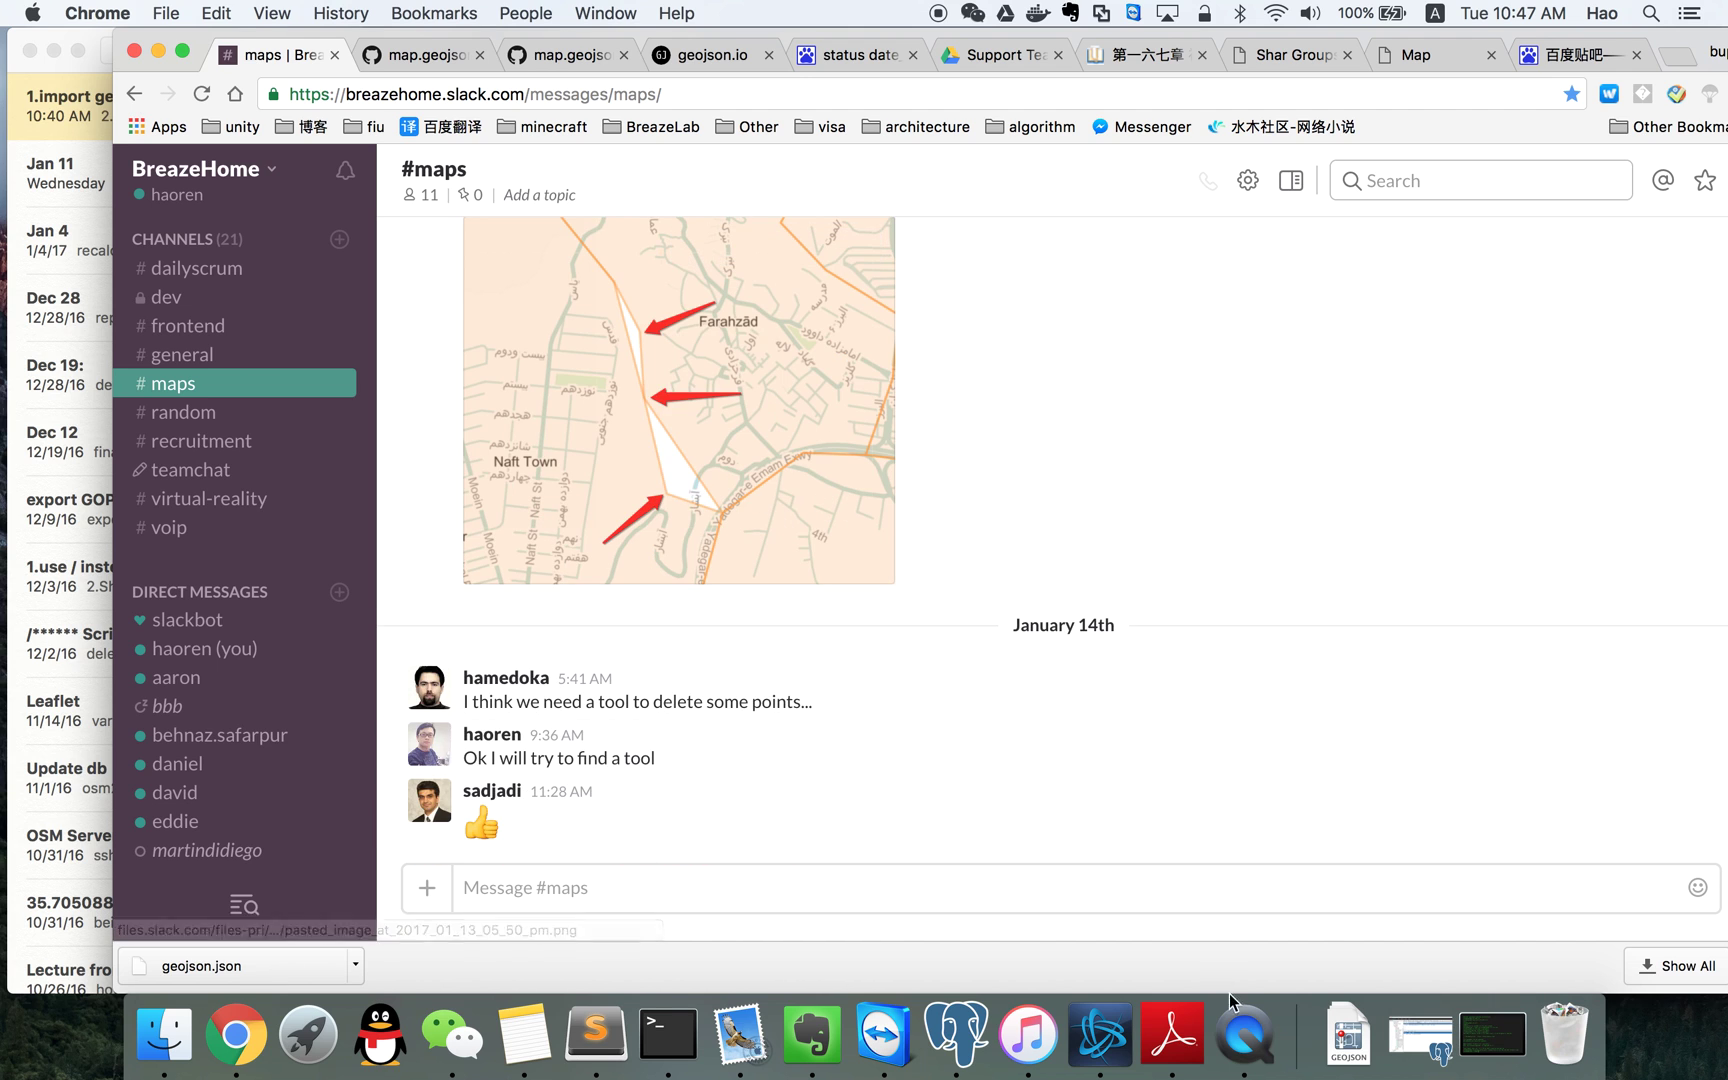